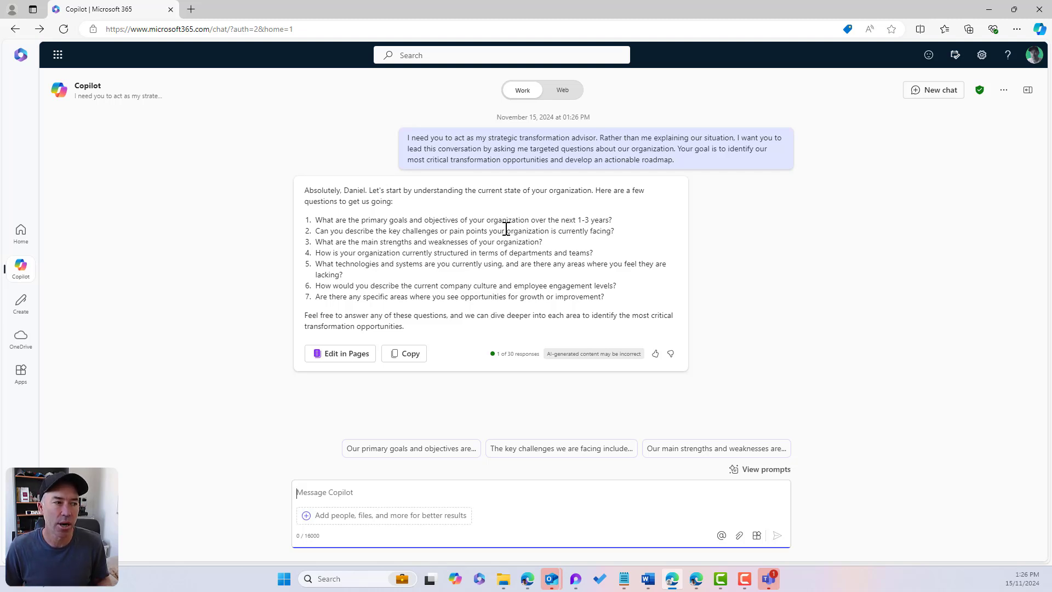
Copy all the prepared answers from the Word document, starting at Primary Goals and Objectives, and return to the Copilot chat.
drag(607, 297, 310, 223)
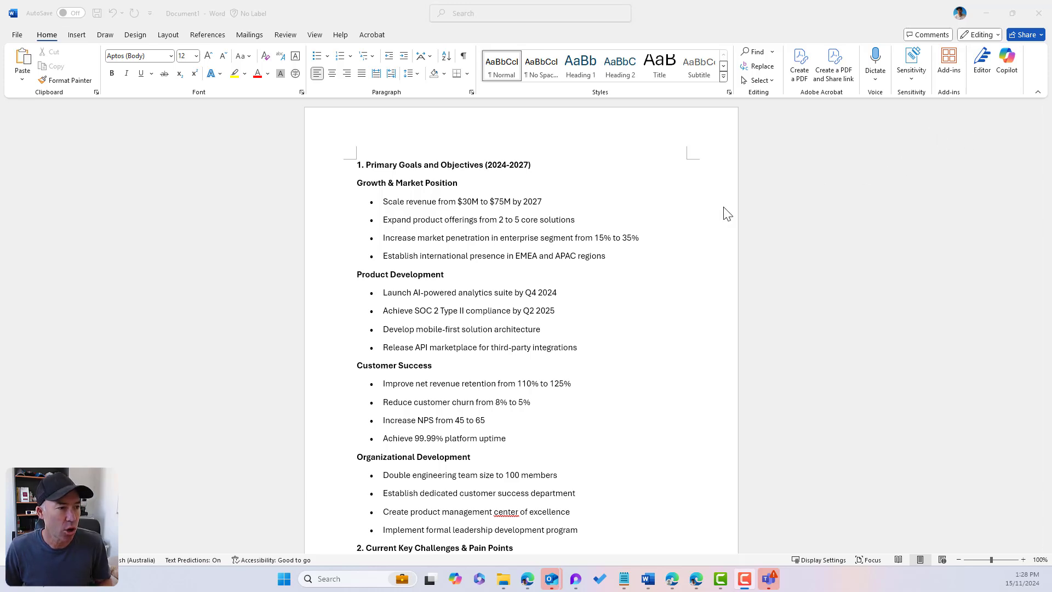
scroll(725, 210, down, 4)
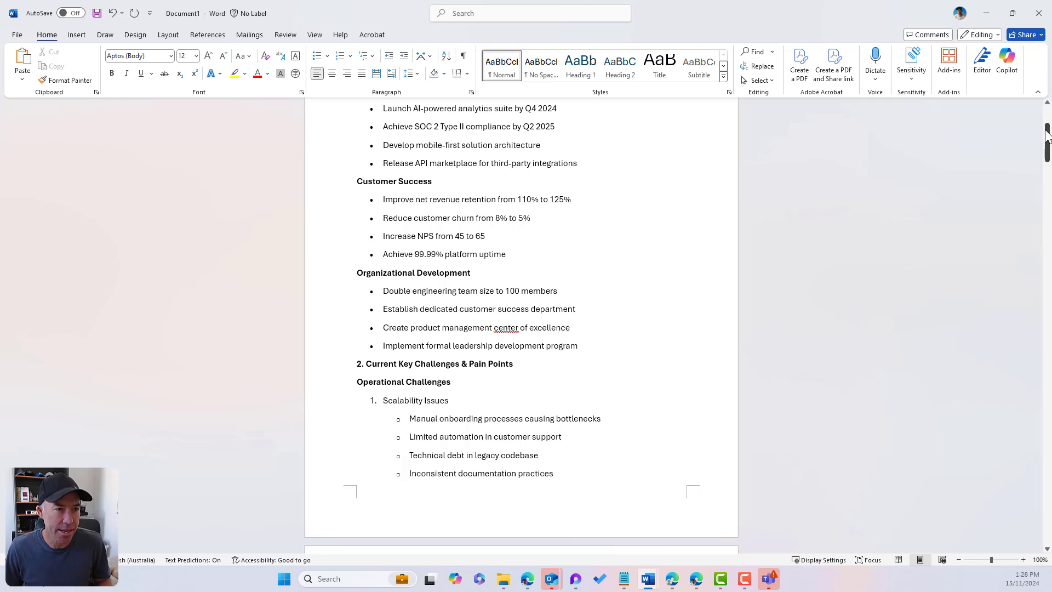
drag(1046, 134, 1046, 140)
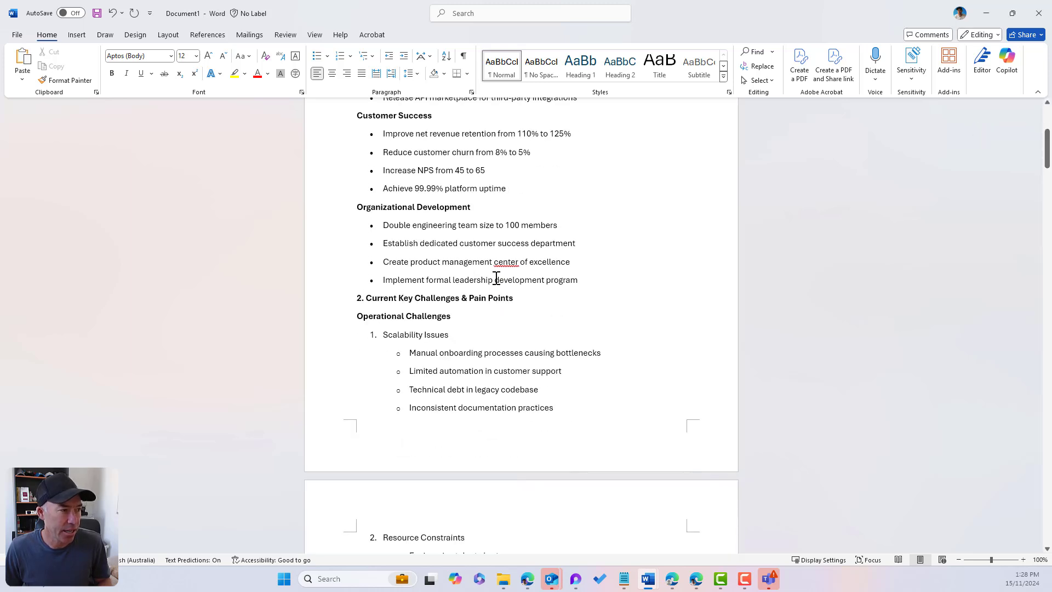
scroll(496, 280, up, 6)
click(406, 165)
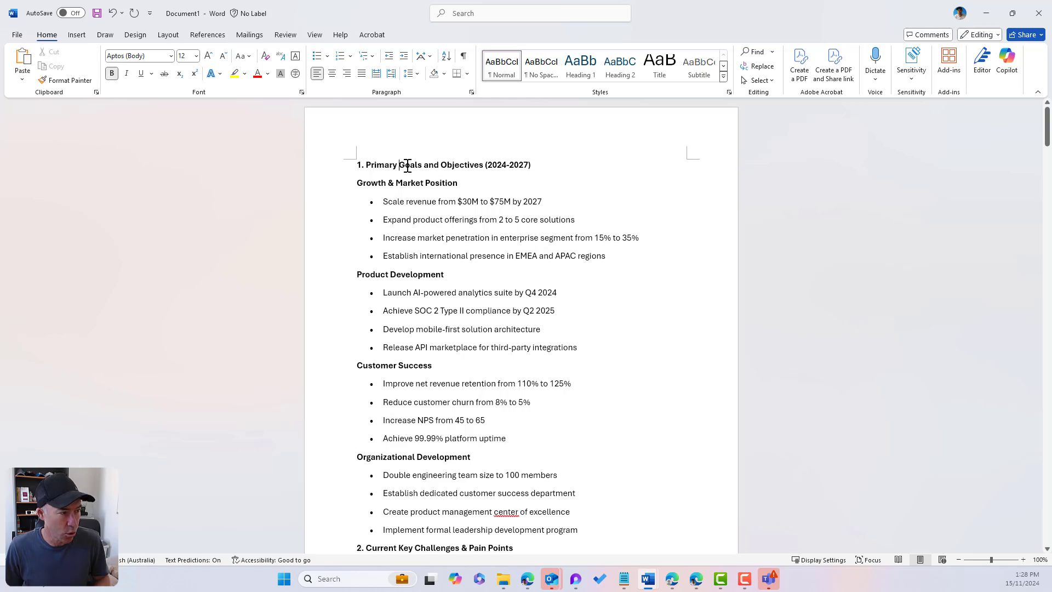
key(ctrl+a)
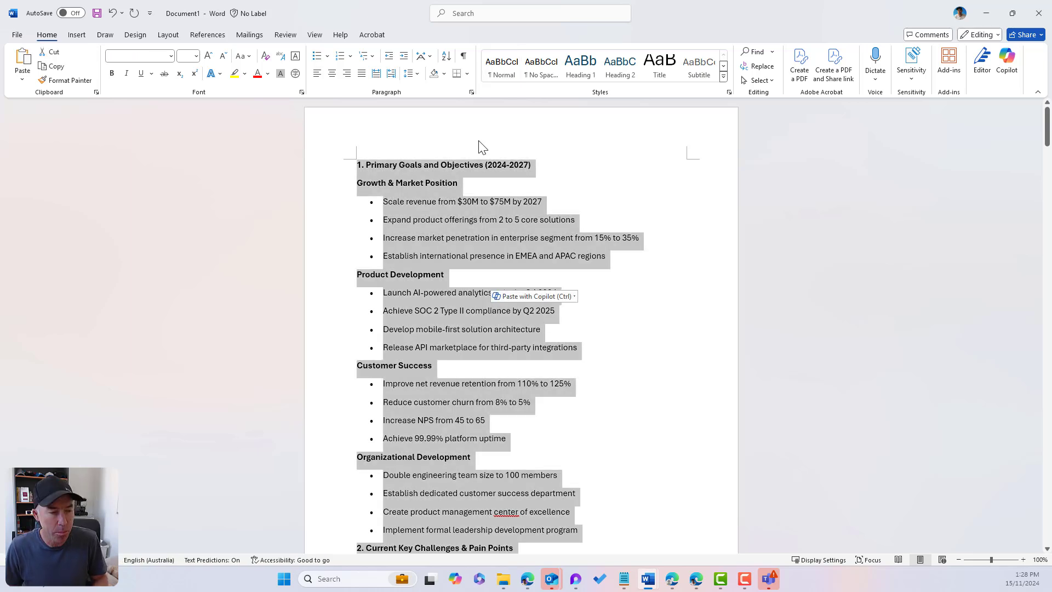
click(985, 13)
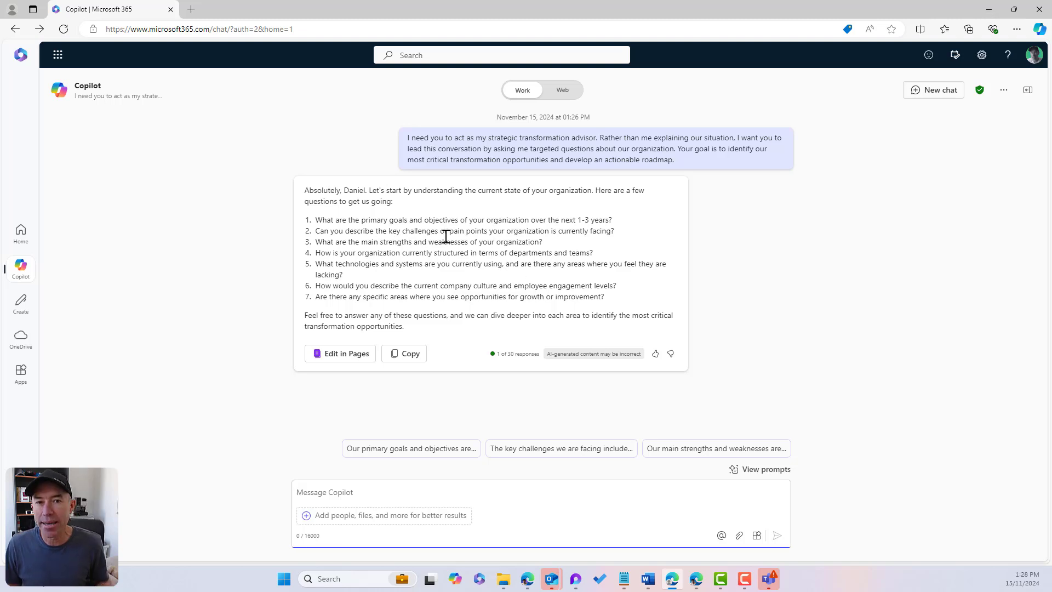
Send Copilot the message "Here are my responses to these questions:" followed by the copied answers on a new line.
click(325, 491)
text(Here are my re)
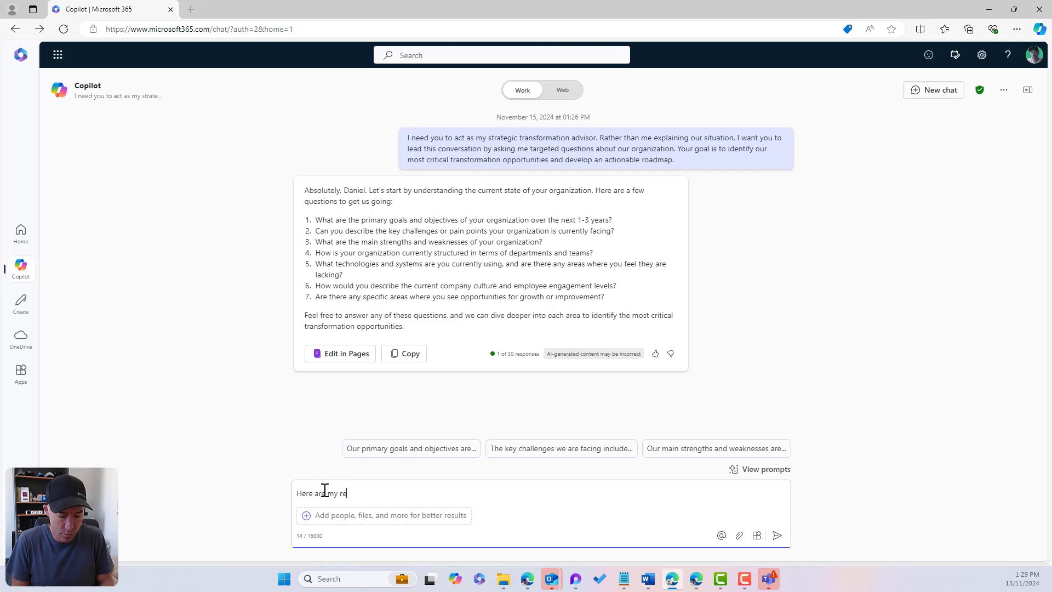
text(sponses to these que)
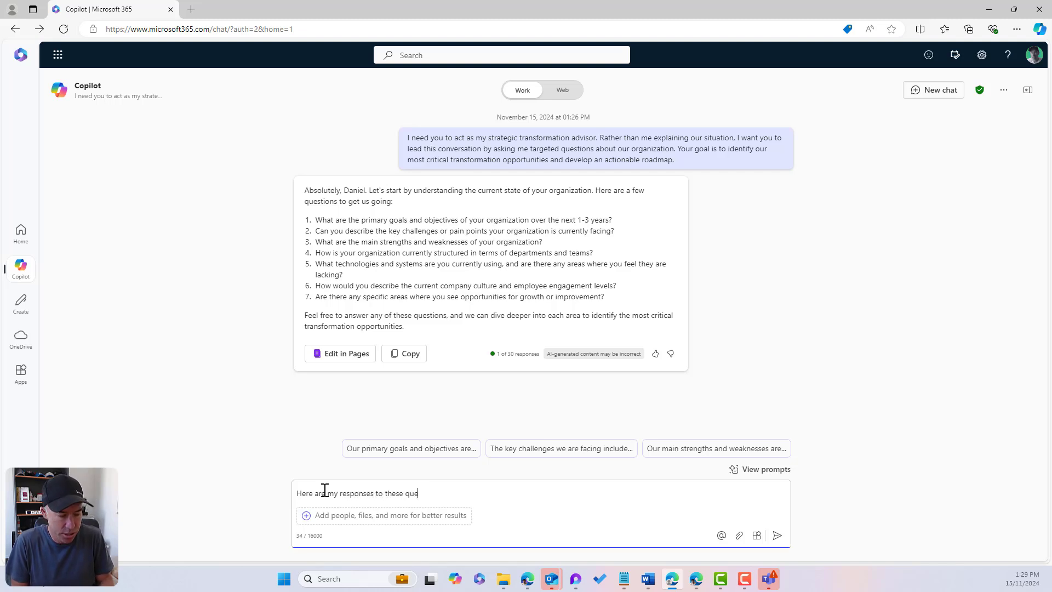
text(stsions:)
key(shift+Return)
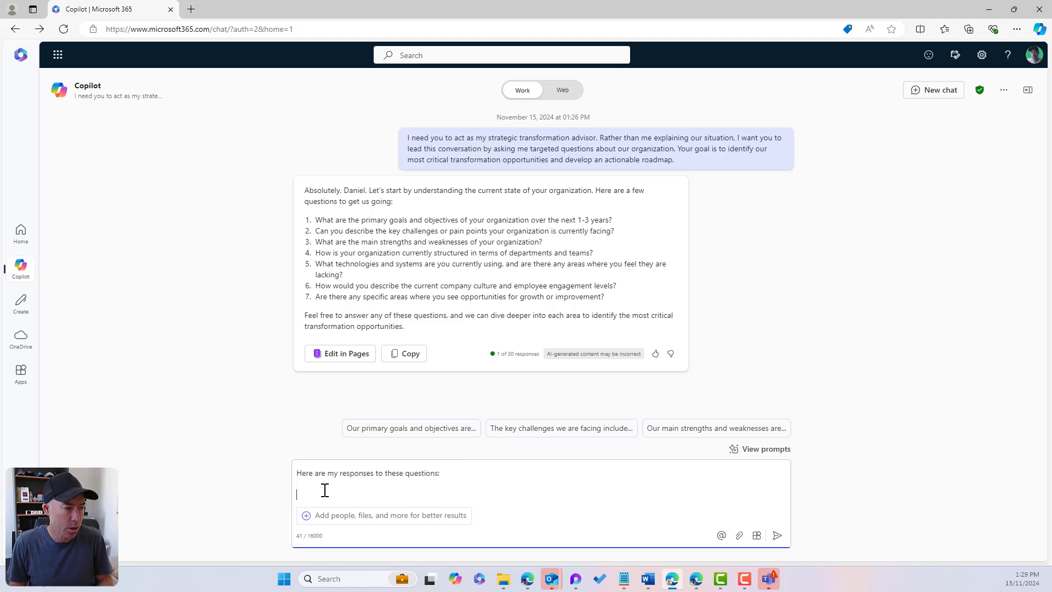
key(ctrl+v)
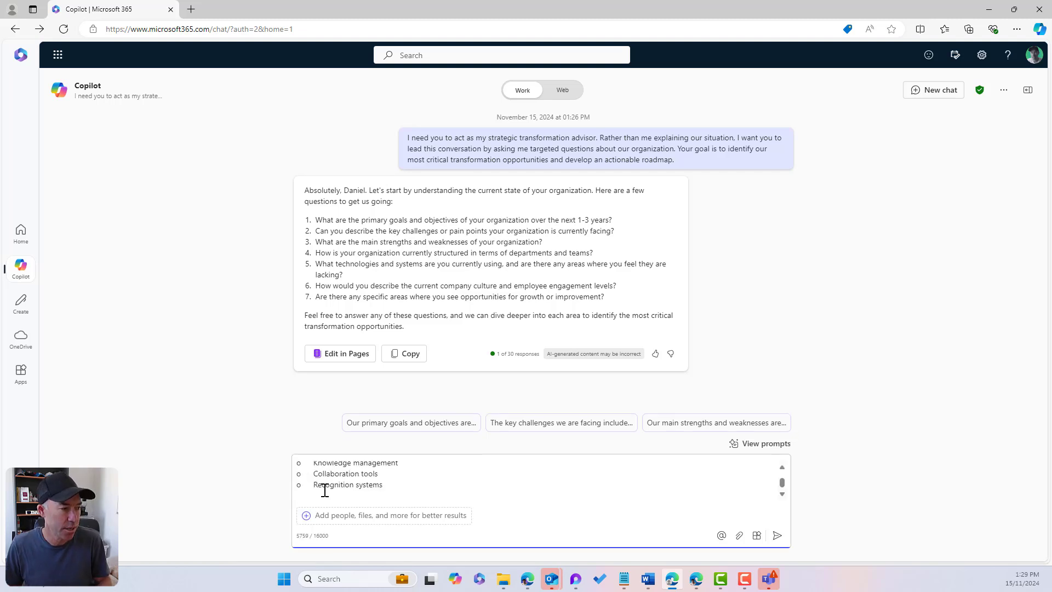
click(776, 535)
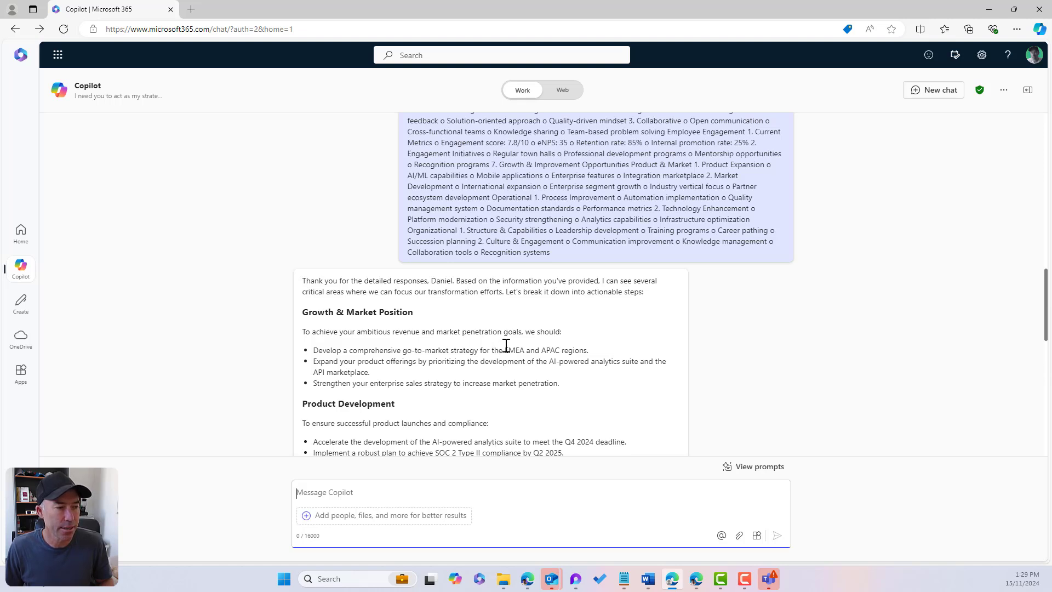
Examine Copilot's reply from Growth & Market Position to Next Steps, and highlight its question about resource allocation and budget constraints.
scroll(558, 332, up, 5)
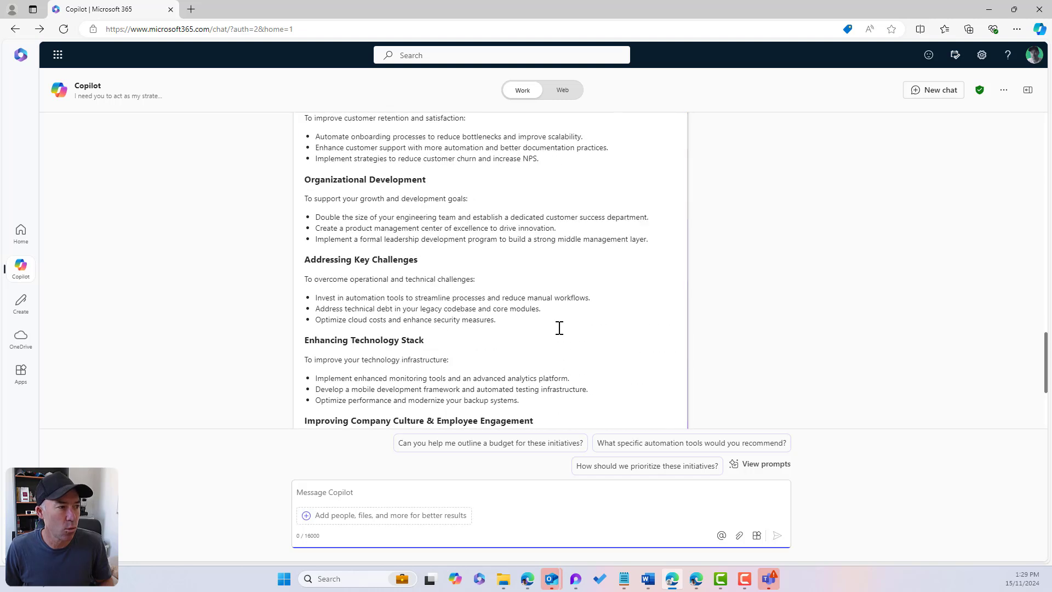
scroll(561, 333, up, 5)
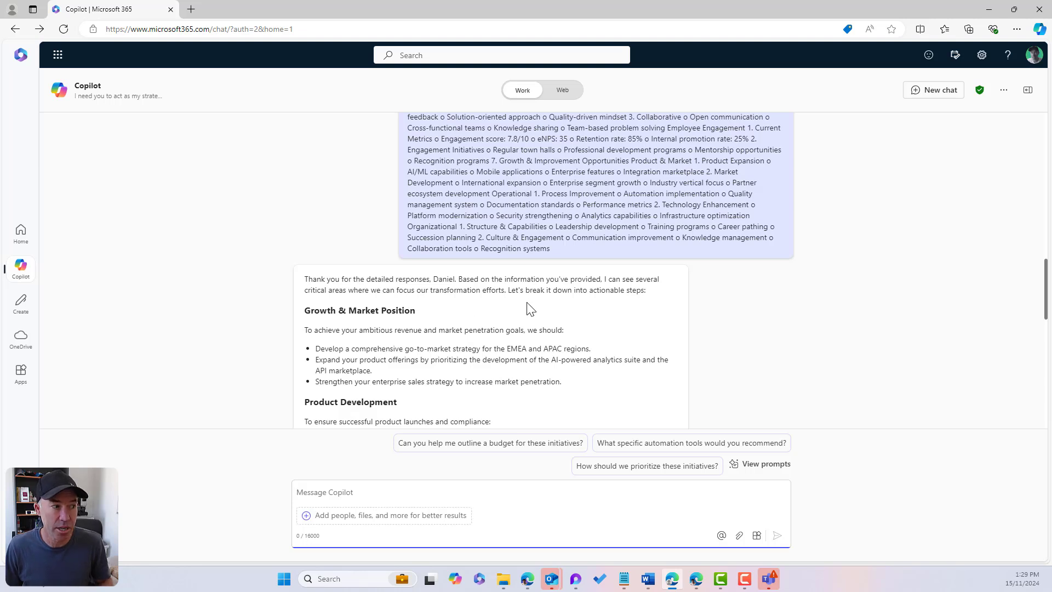
scroll(531, 308, down, 2)
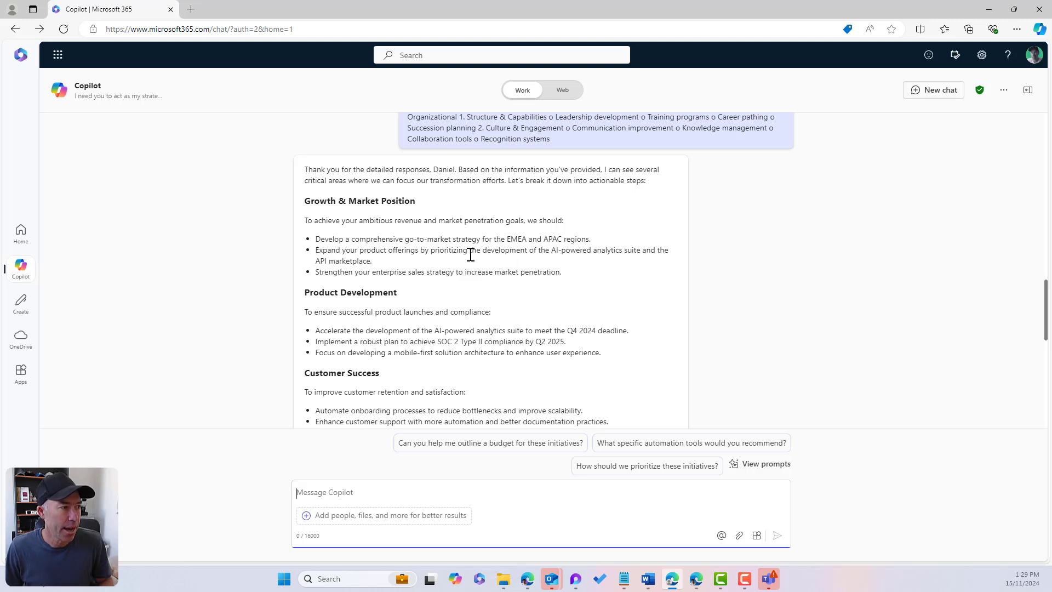
scroll(359, 241, down, 3)
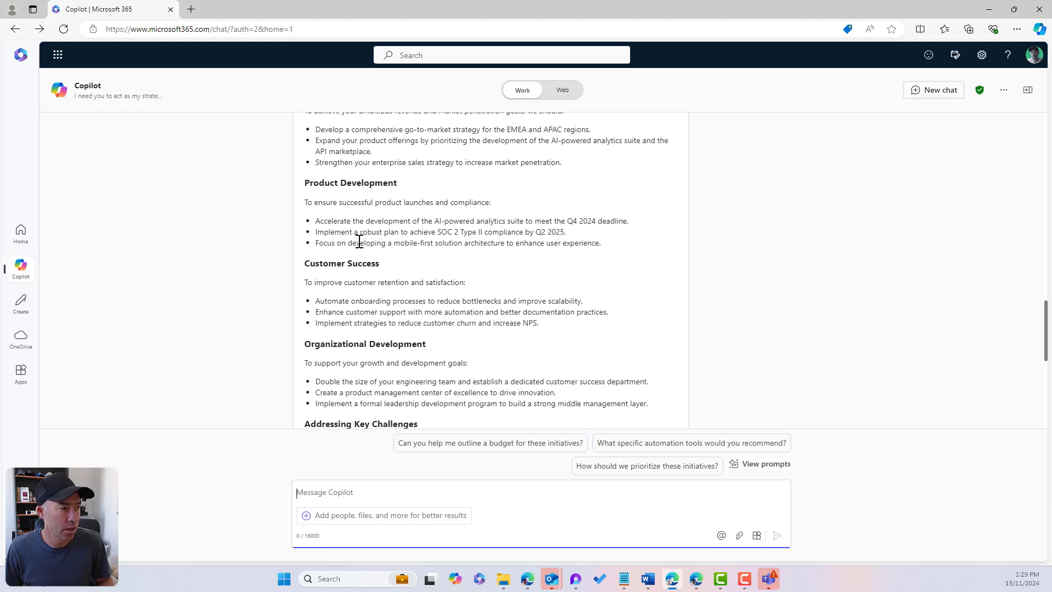
scroll(359, 241, down, 1)
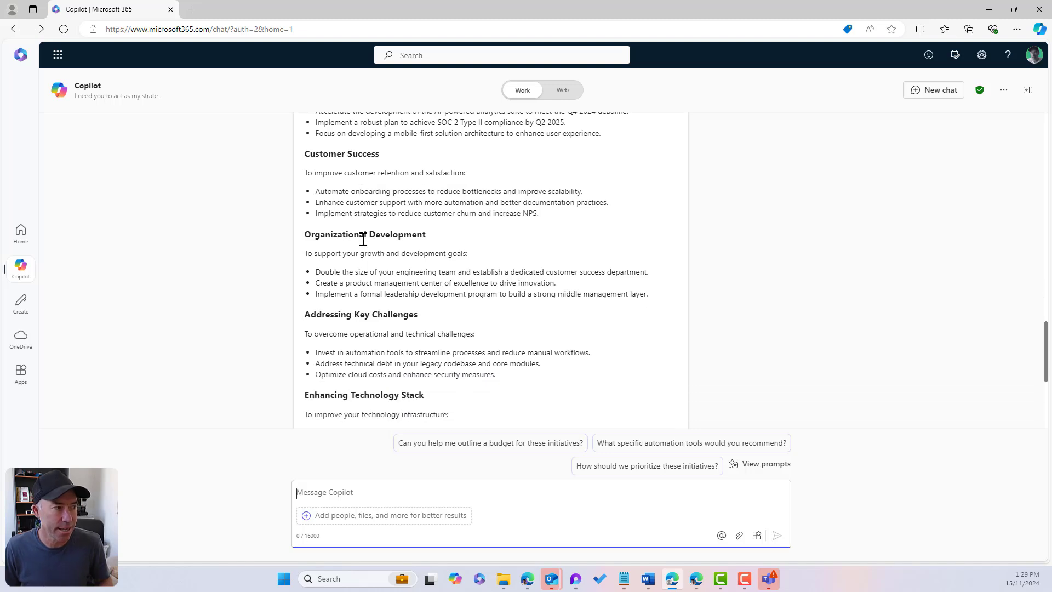
scroll(363, 239, down, 1)
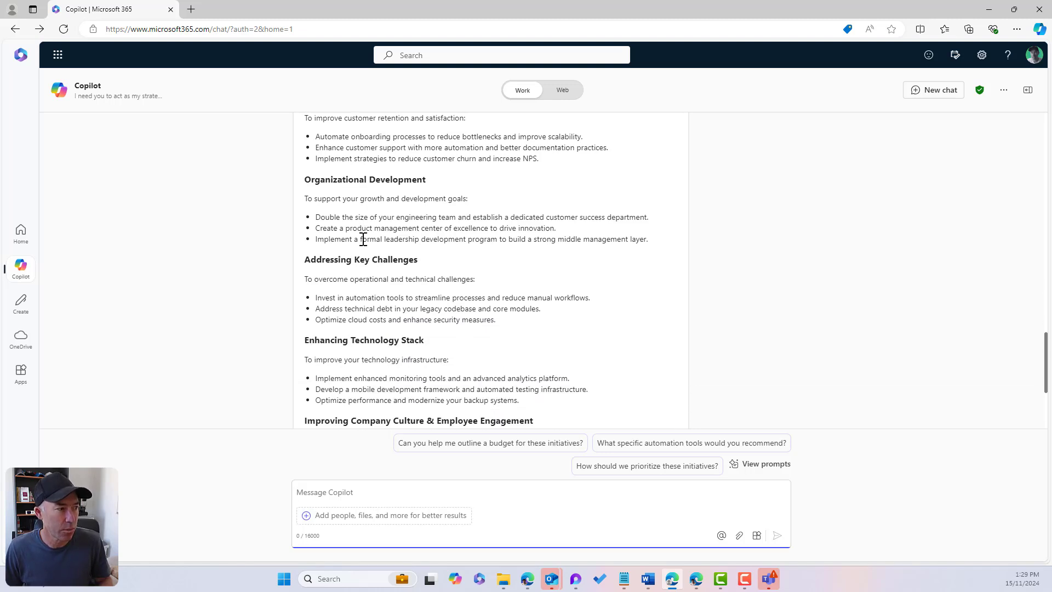
scroll(362, 239, down, 3)
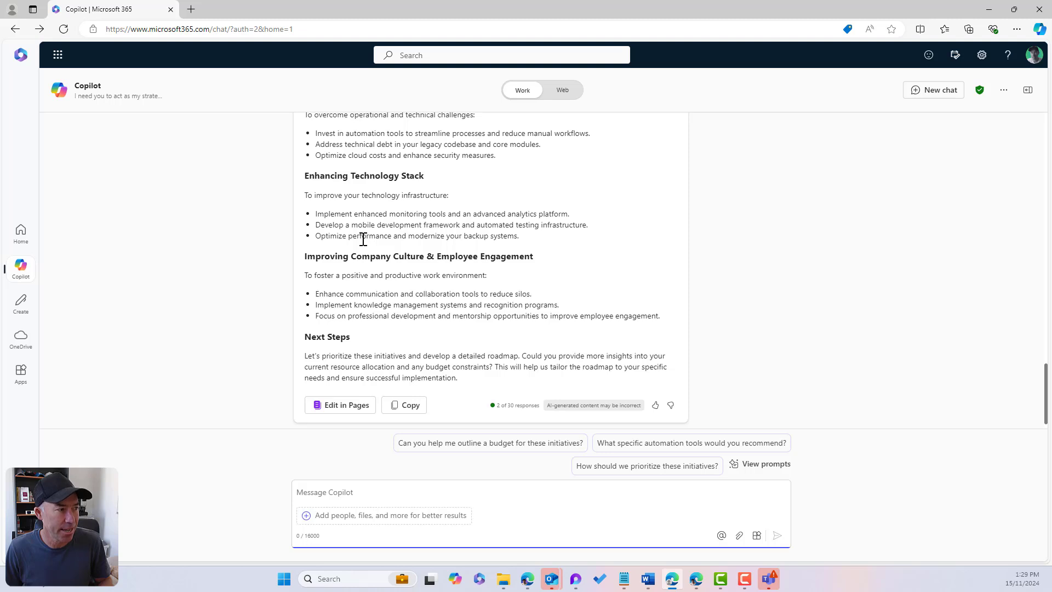
scroll(363, 239, down, 1)
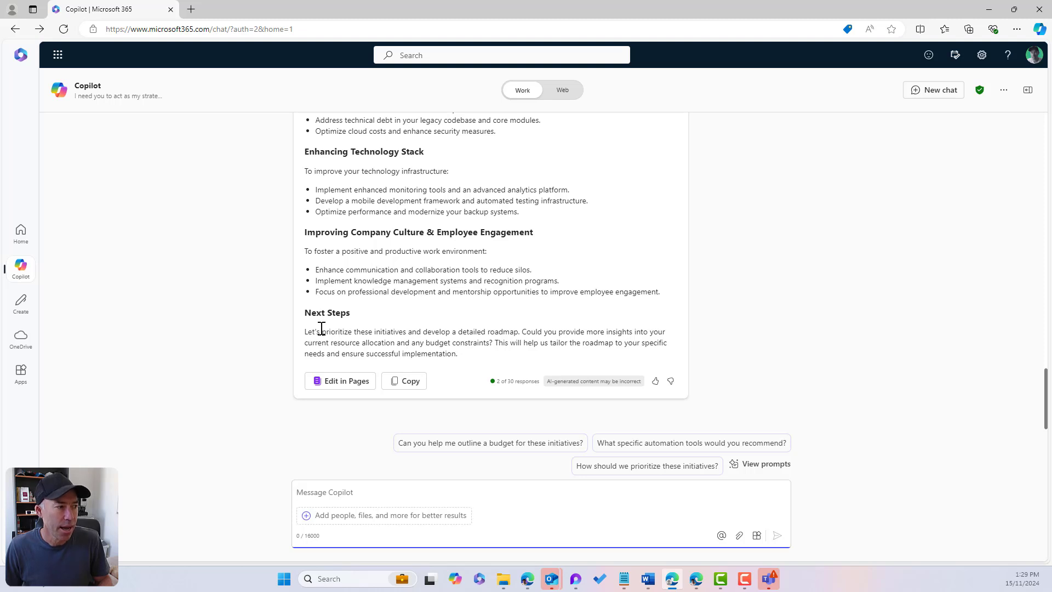
click(309, 340)
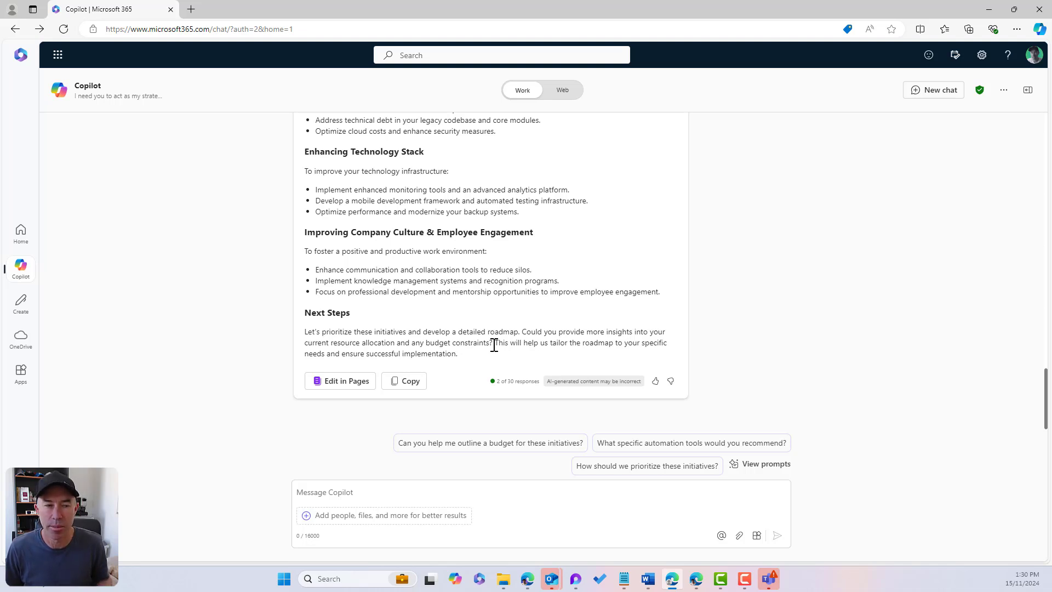
drag(523, 334, 492, 347)
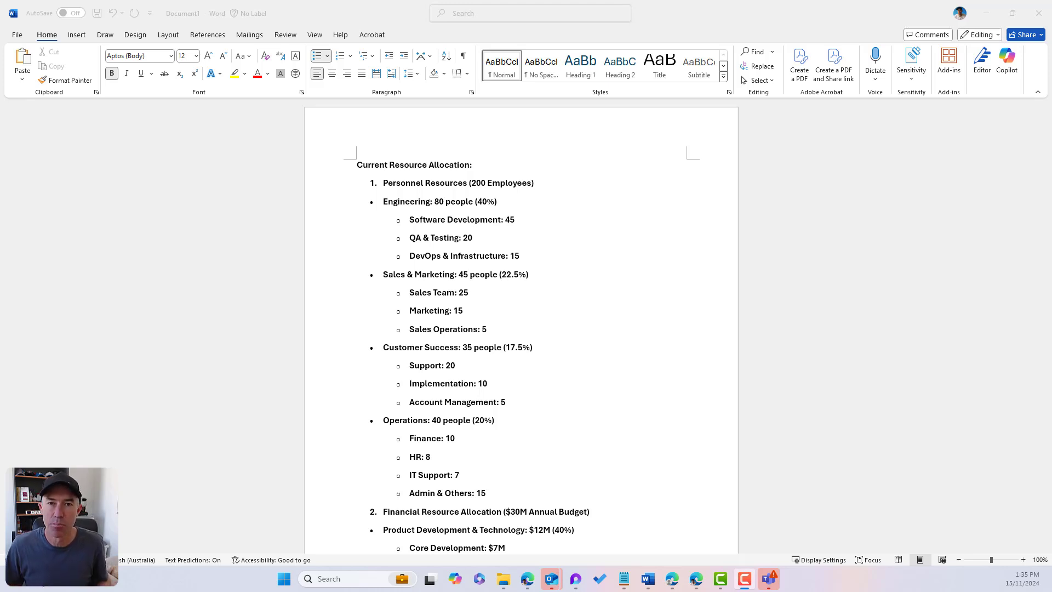
Copy the entire Current Resource Allocation text from the Word document and return to the Copilot chat.
scroll(539, 253, down, 3)
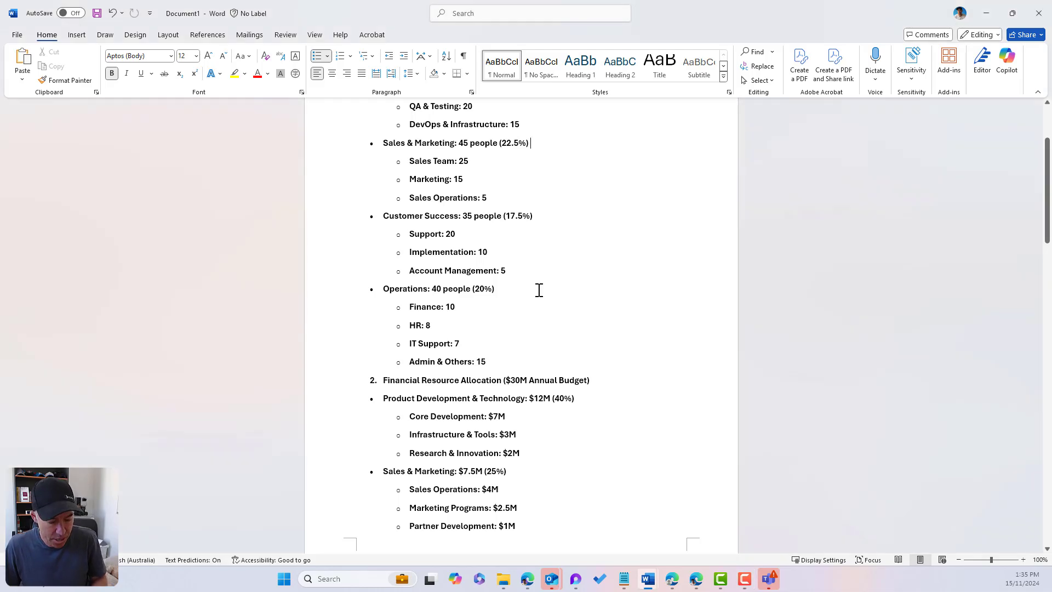
key(ctrl+a)
click(986, 13)
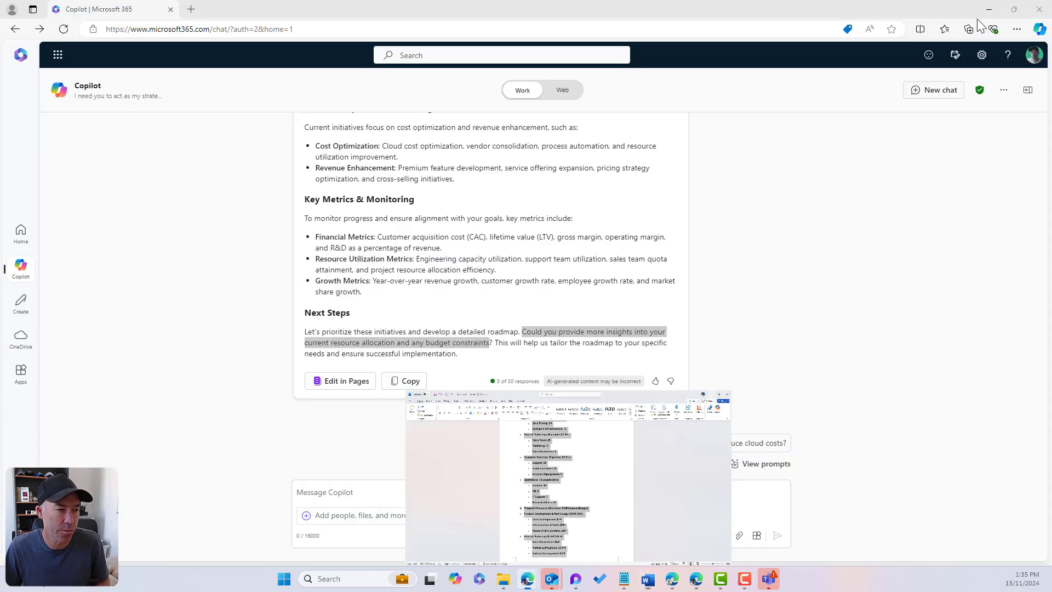
Begin a new Copilot message with "Here are some more insights into our resource allocation and budget constraints:".
click(433, 490)
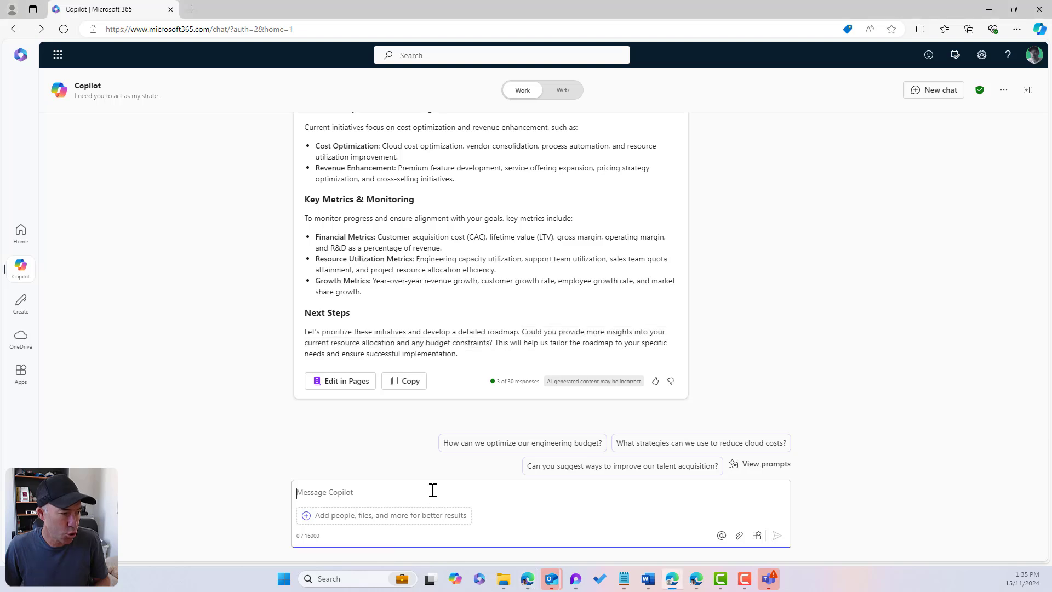
text(Here)
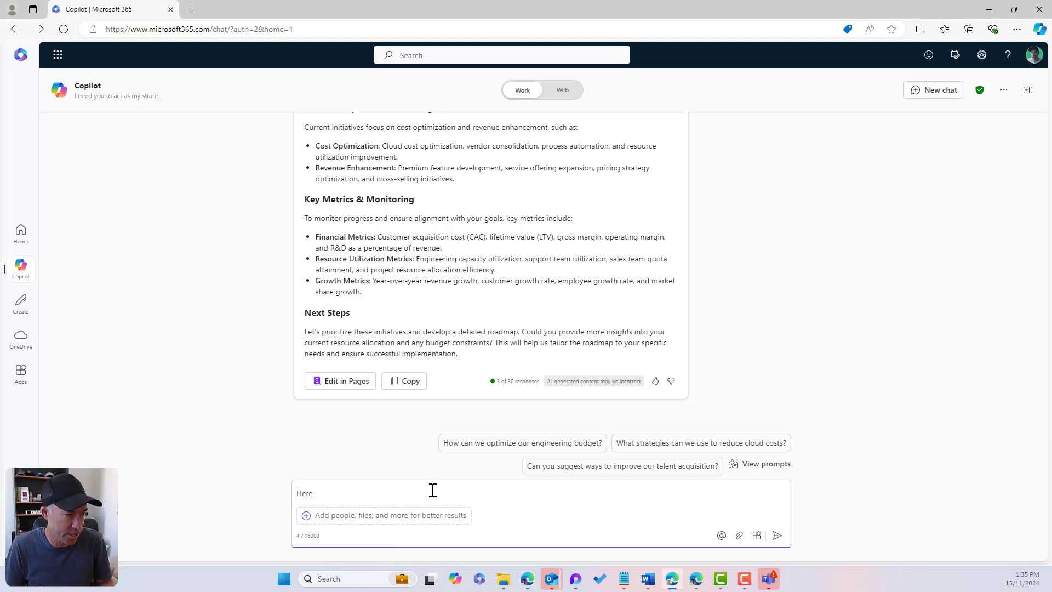
text(are t)
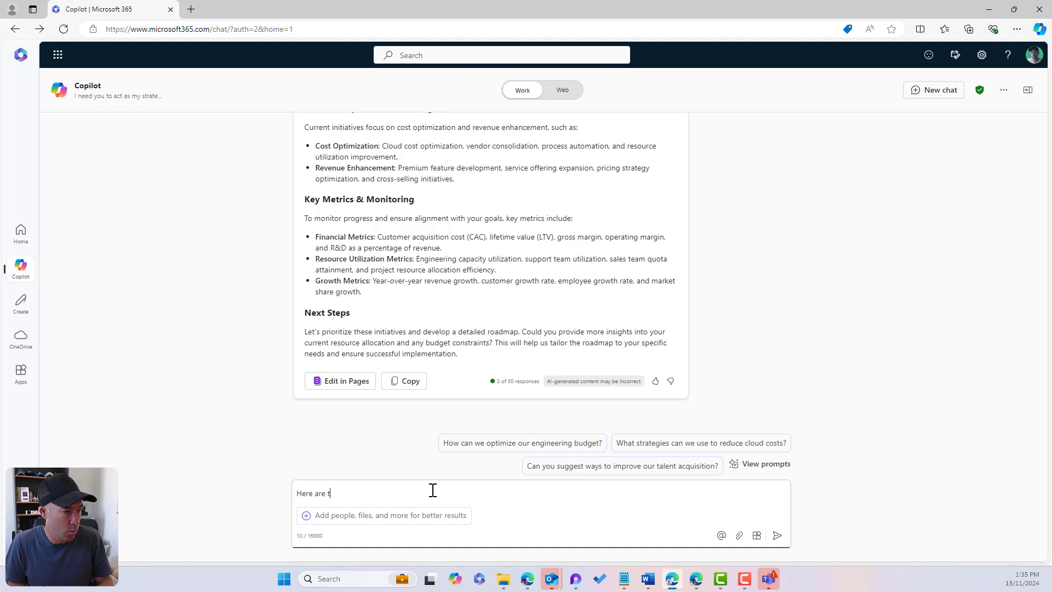
text(soem)
key(BackSpace)
key(BackSpace)
text(m)
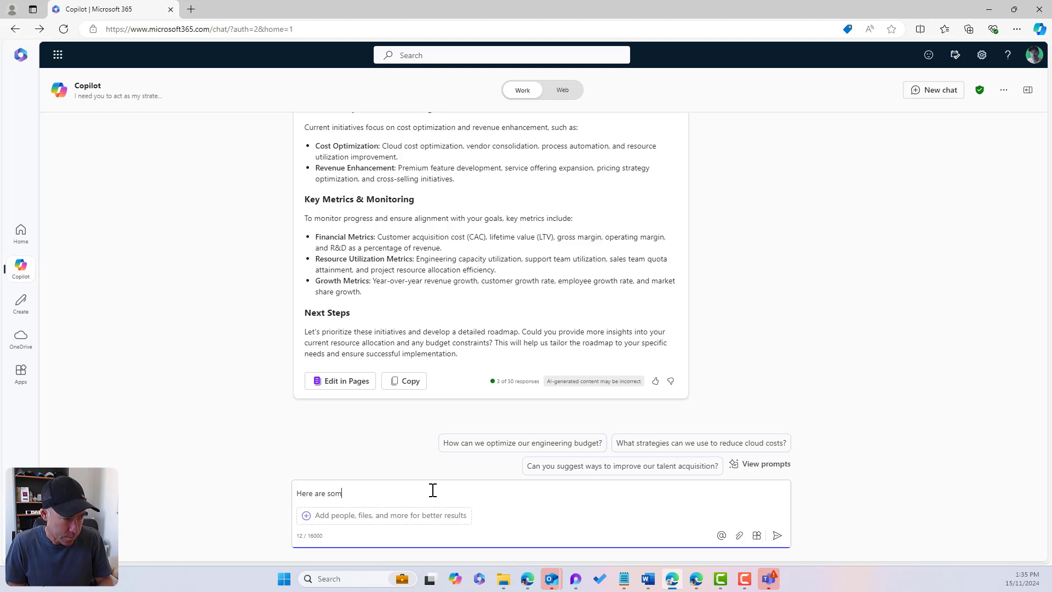
text(e more insights into)
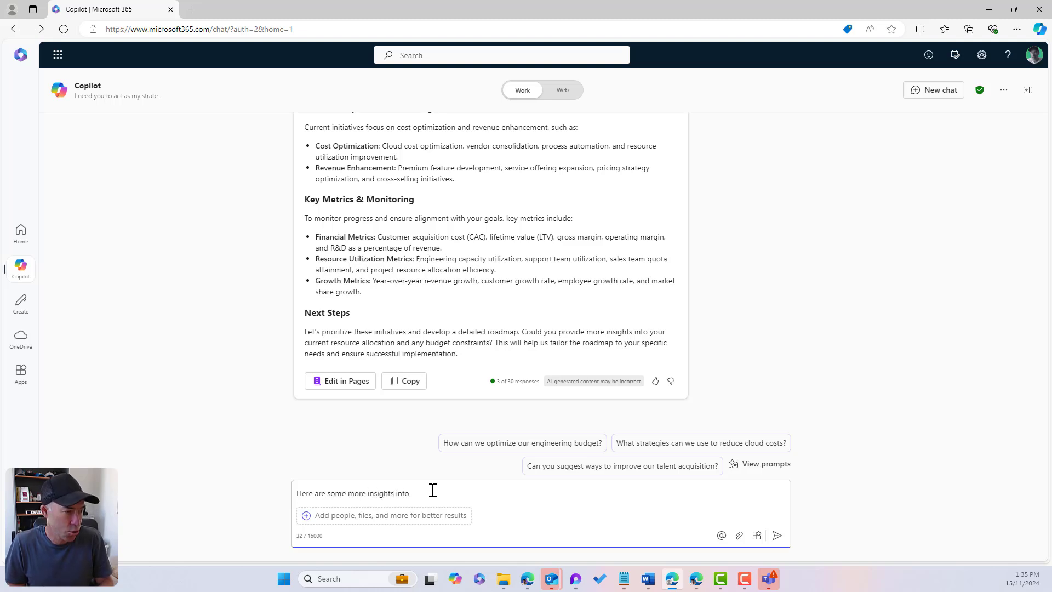
text( our r)
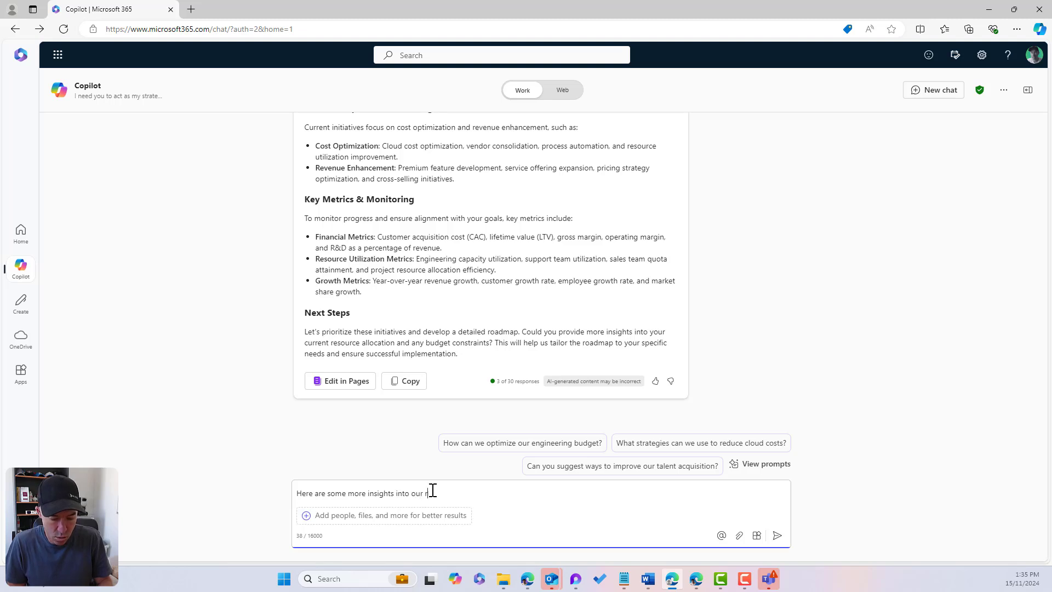
text(esource allocatio)
key(BackSpace)
key(BackSpace)
key(BackSpace)
key(BackSpace)
key(BackSpace)
key(BackSpace)
text(ocation and duge)
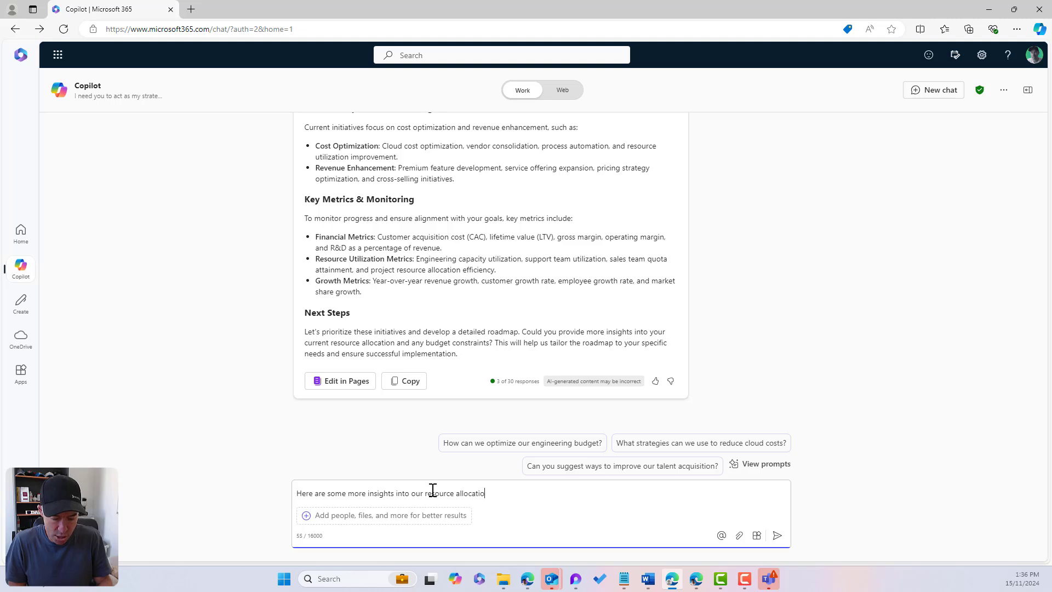
key(BackSpace)
key(BackSpace)
key(BackSpace)
key(BackSpace)
key(BackSpace)
text(budget cont)
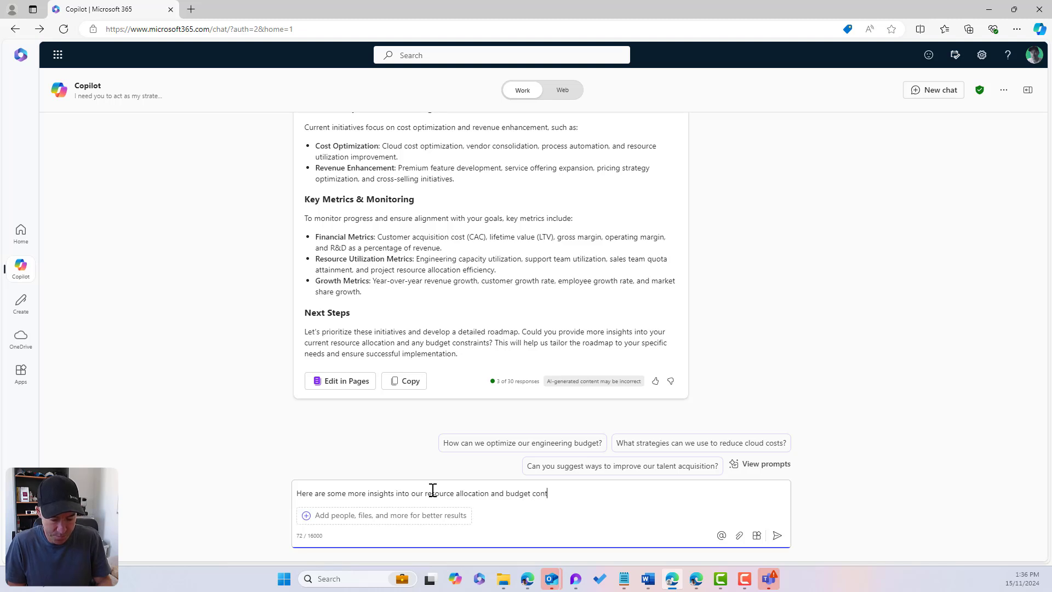
text(raints:)
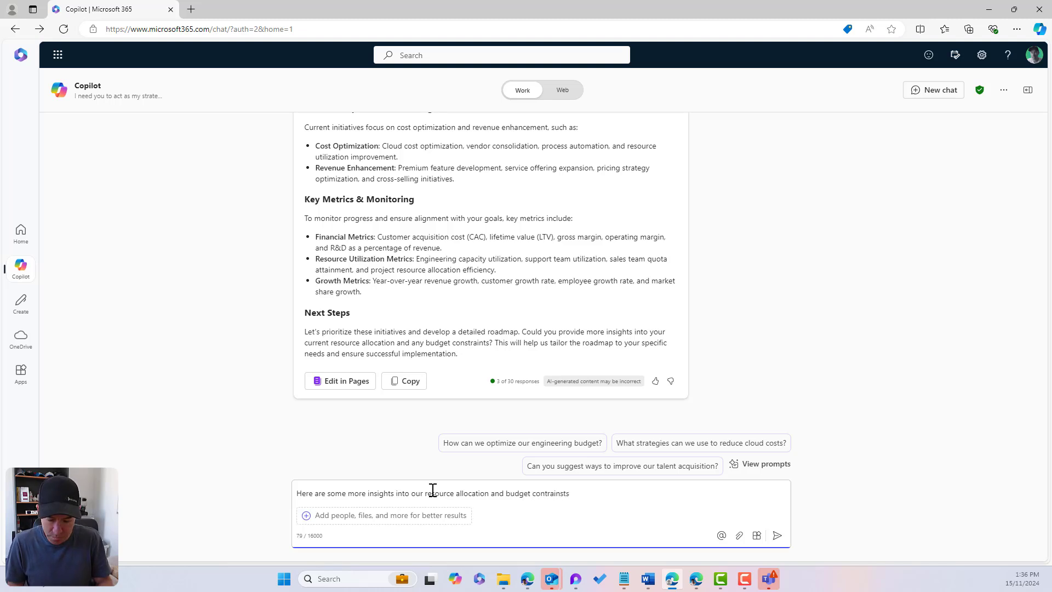
Paste the copied resource allocation and budget details on a new line below the introduction, send the message and view the start of the reply.
key(shift+Return)
key(ctrl+v)
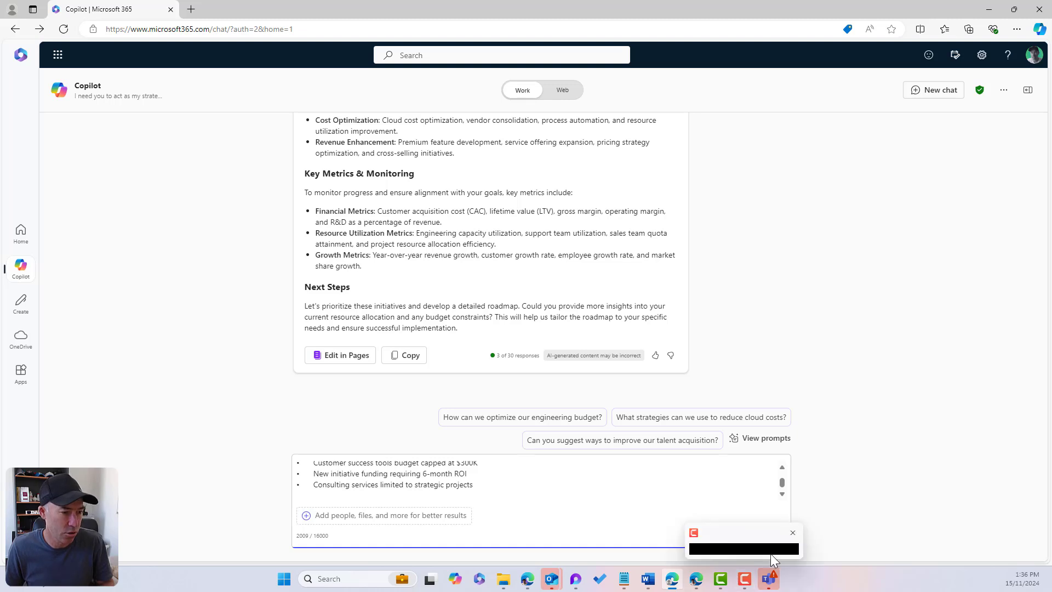
click(777, 535)
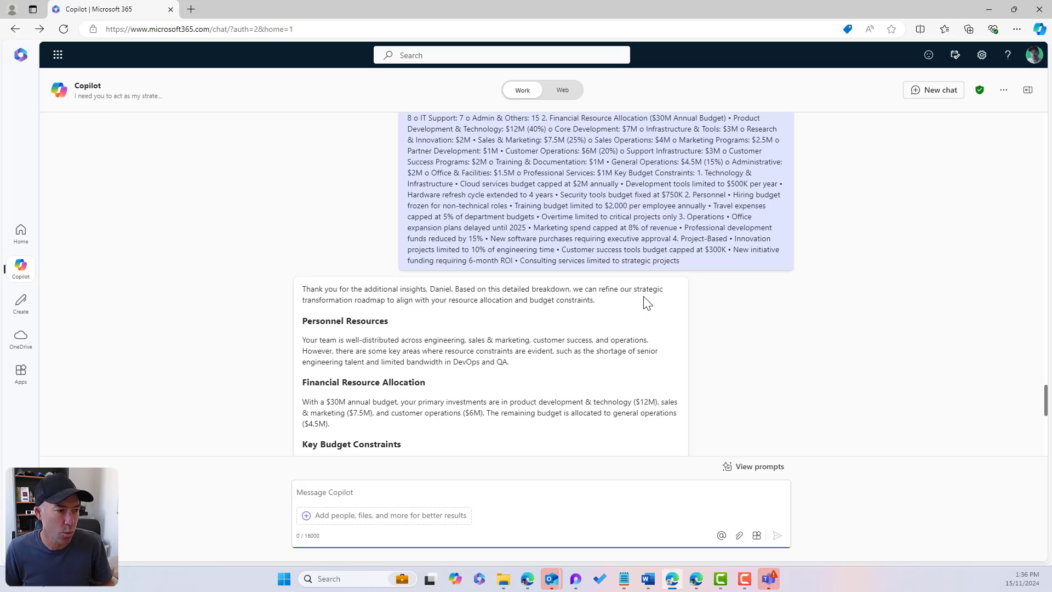
scroll(648, 304, up, 10)
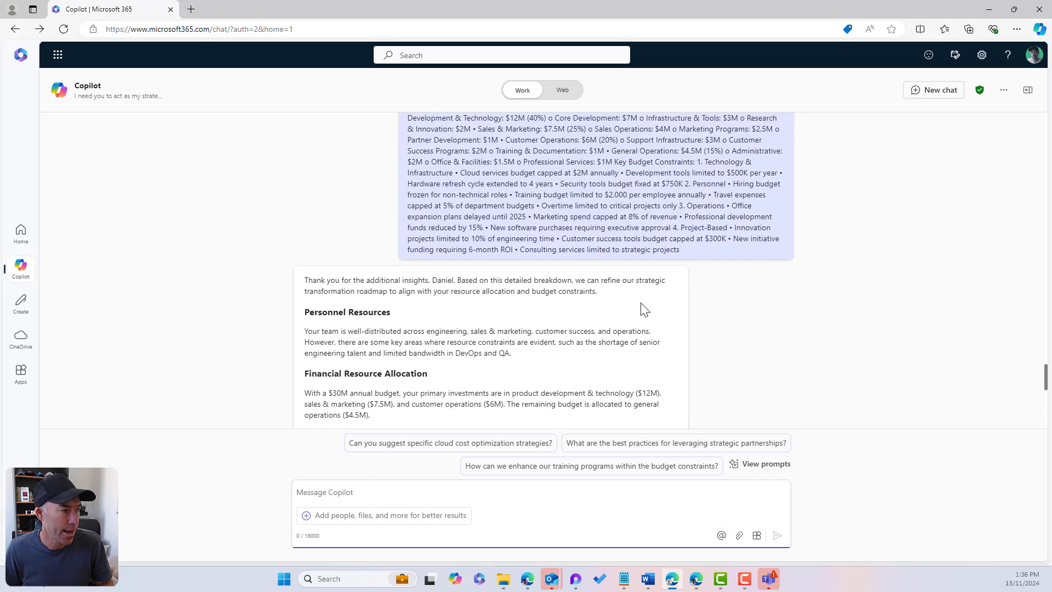
Examine Copilot's reply on personnel resources, financial resource allocation and key budget constraints, highlighting notable phrases while reading.
click(809, 327)
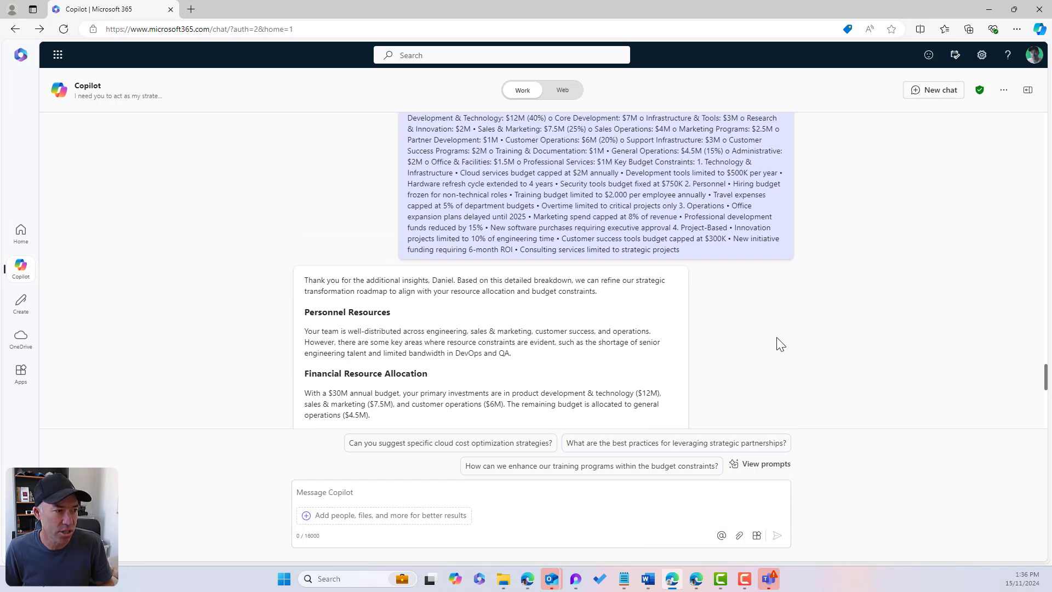
scroll(780, 344, down, 1)
scroll(780, 344, down, 1)
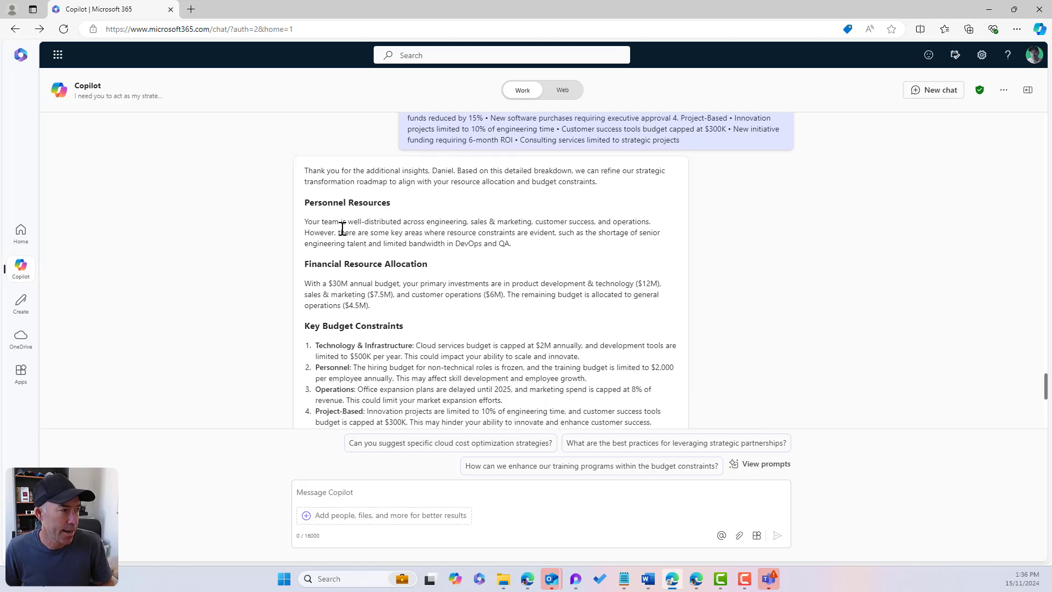
drag(340, 231, 400, 230)
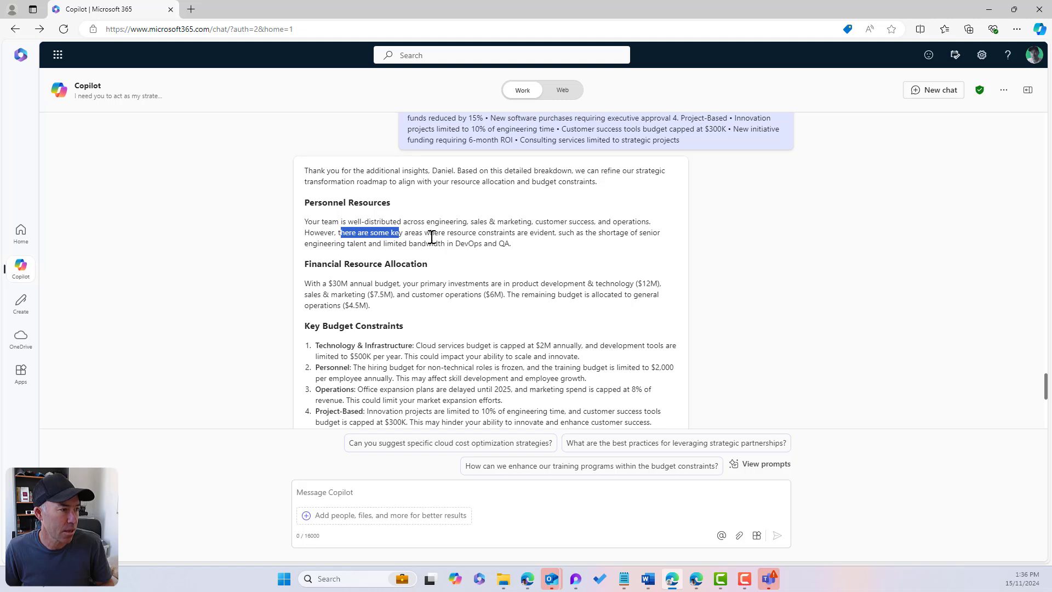
click(344, 236)
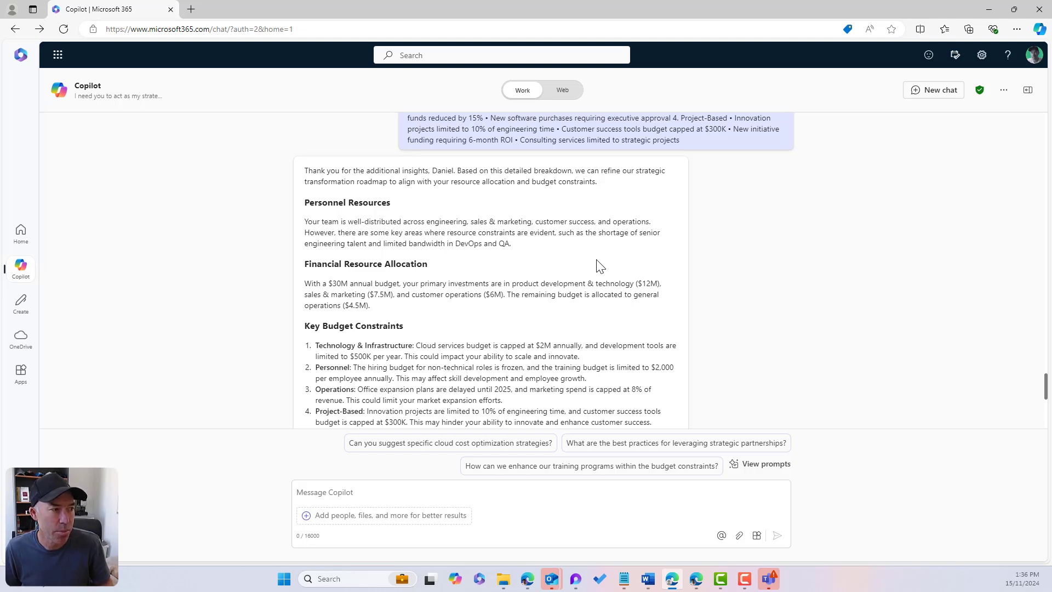
scroll(508, 246, down, 2)
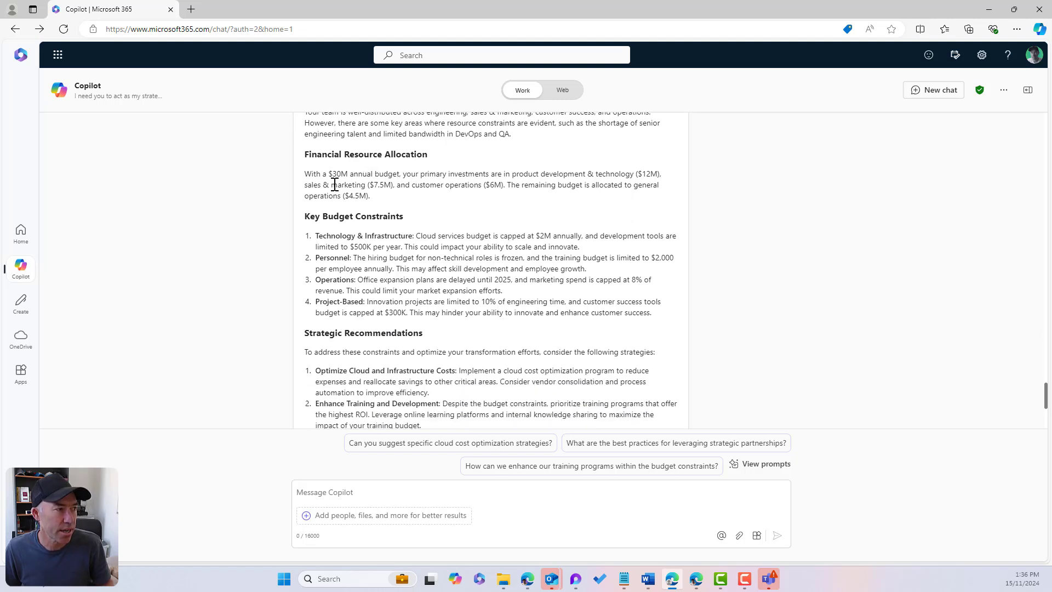
drag(327, 174, 358, 174)
click(525, 174)
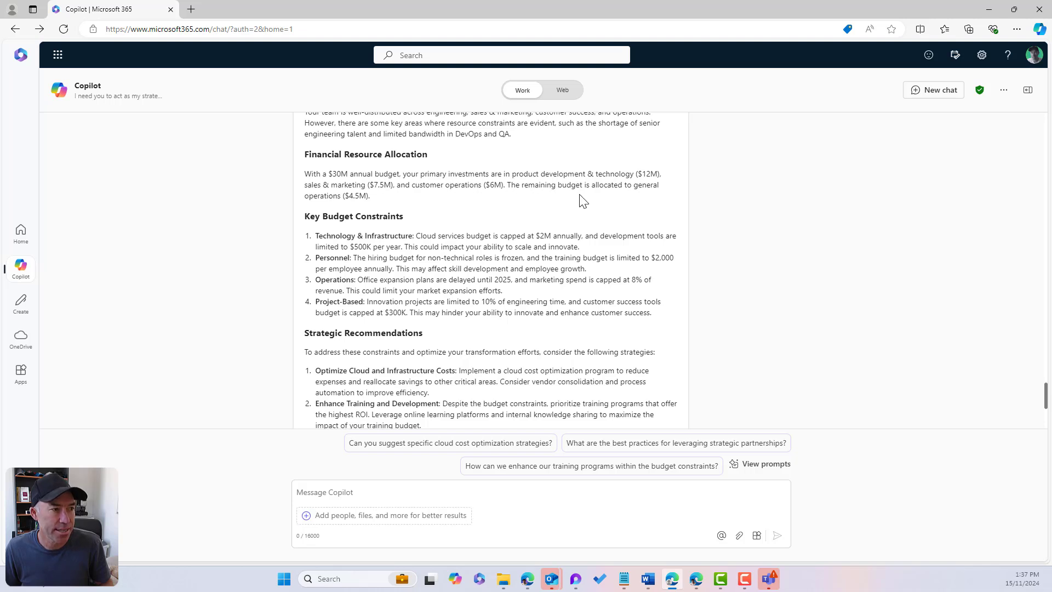
scroll(408, 233, down, 1)
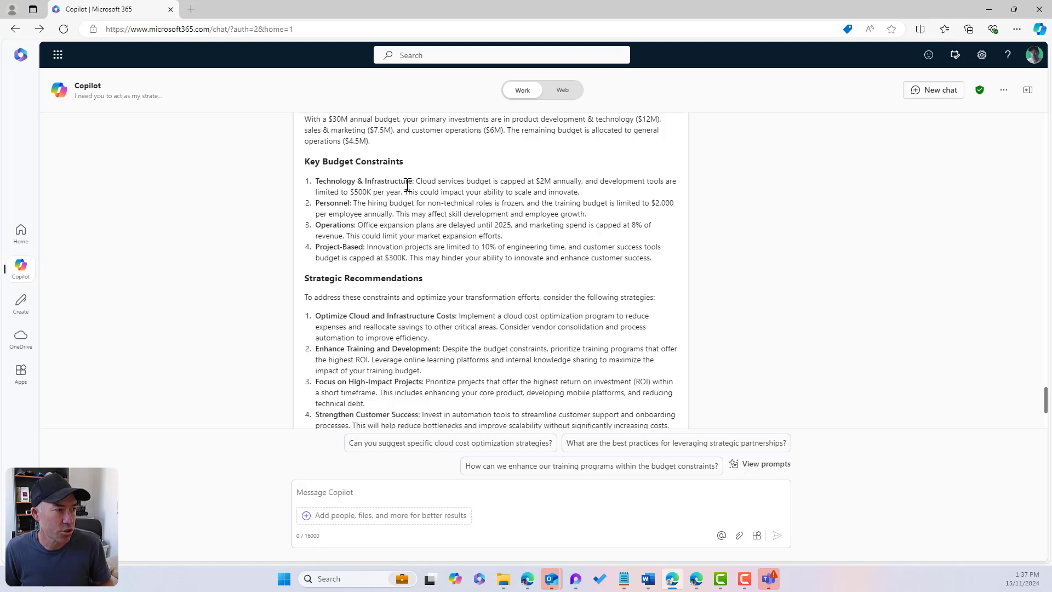
scroll(476, 230, down, 2)
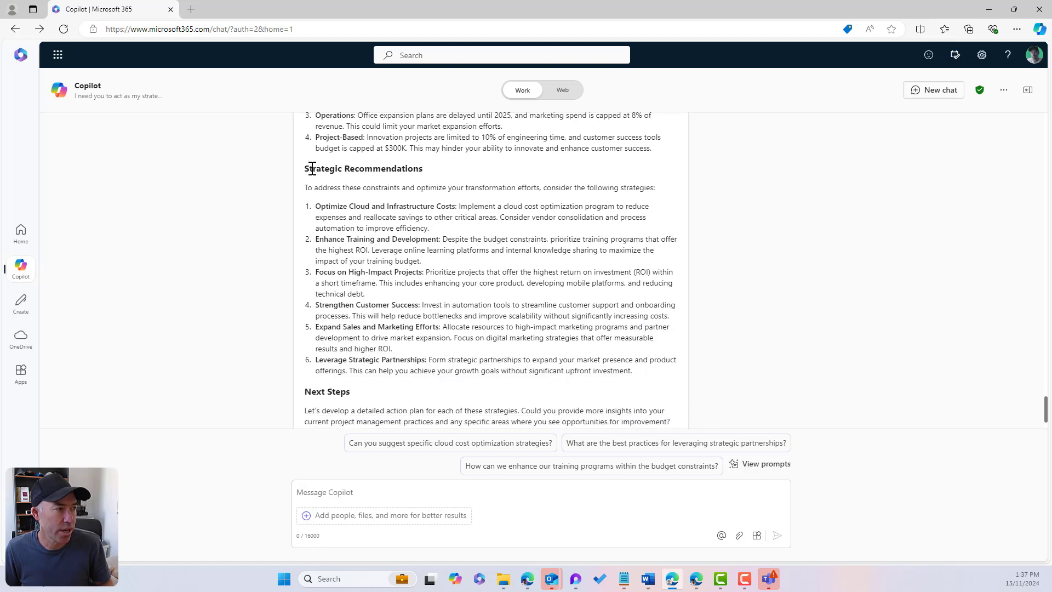
scroll(312, 168, down, 1)
scroll(310, 169, up, 2)
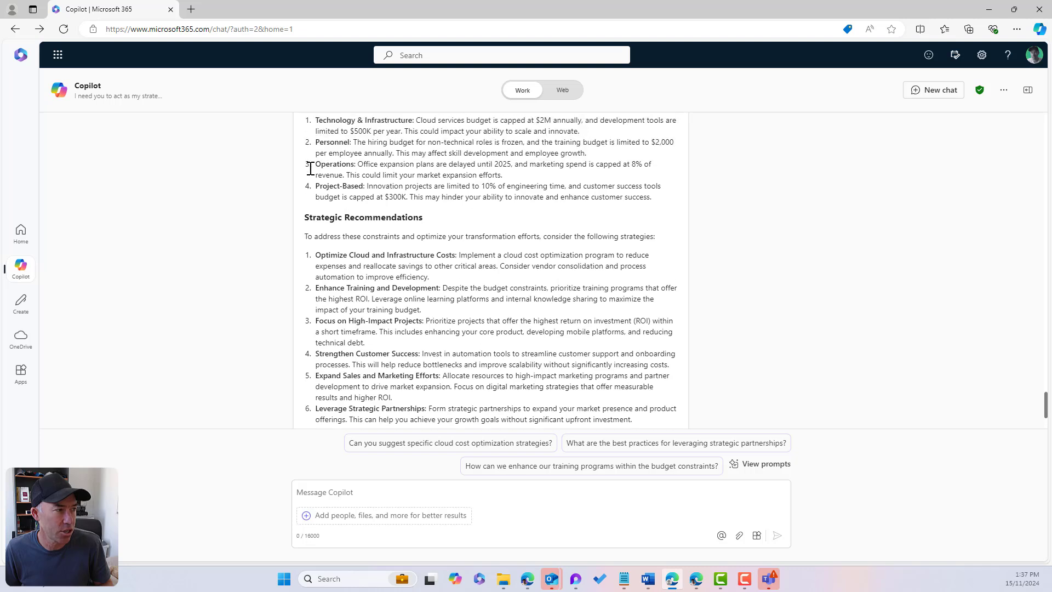
scroll(310, 168, up, 1)
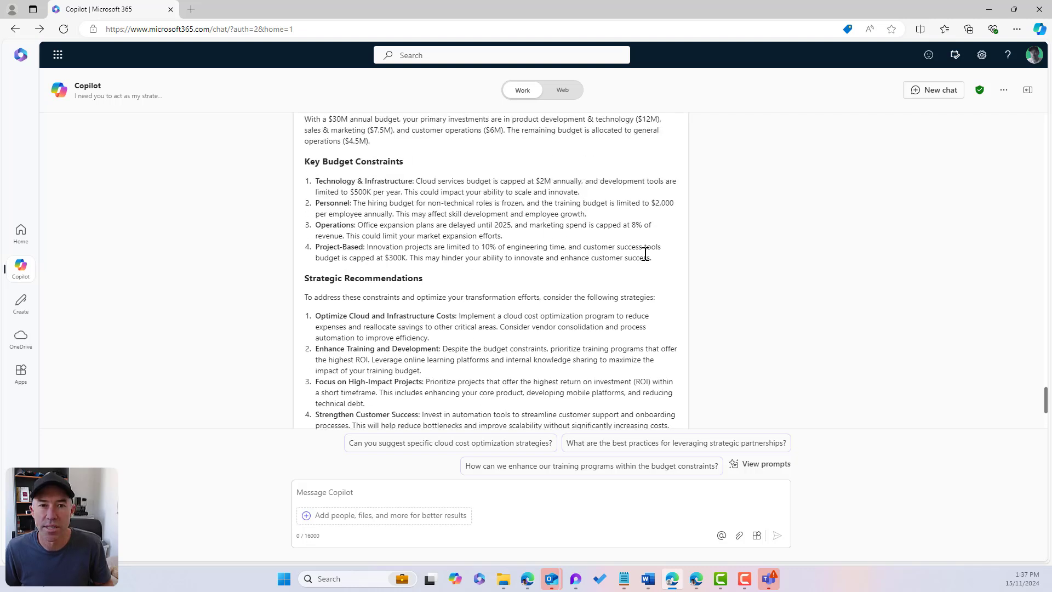
Examine the reply's Strategic Recommendations and Next Steps, highlighting the cloud cost, training and high-impact project strategies.
scroll(364, 298, down, 2)
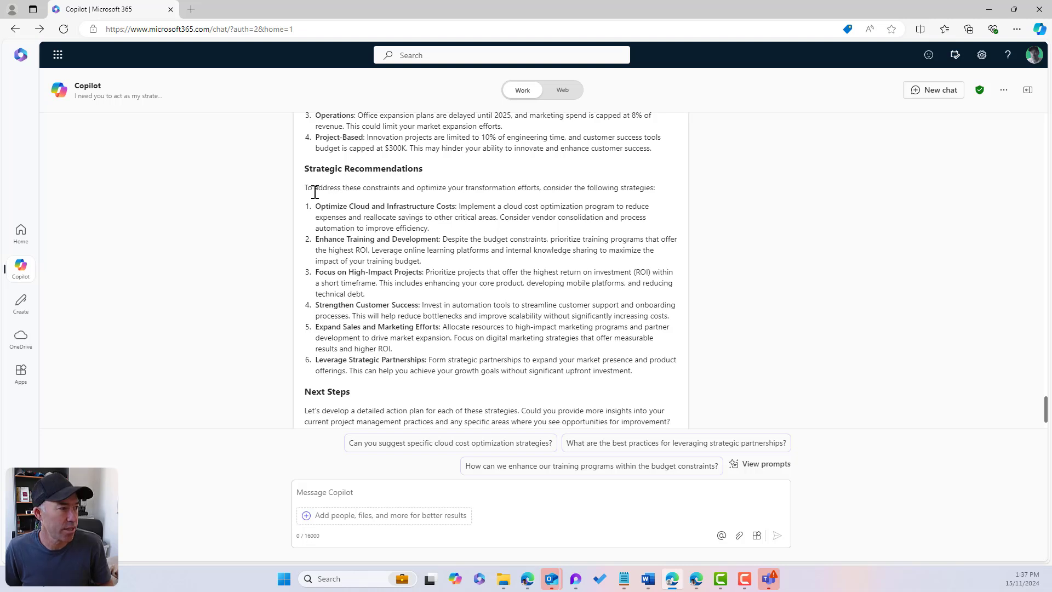
drag(319, 192, 420, 192)
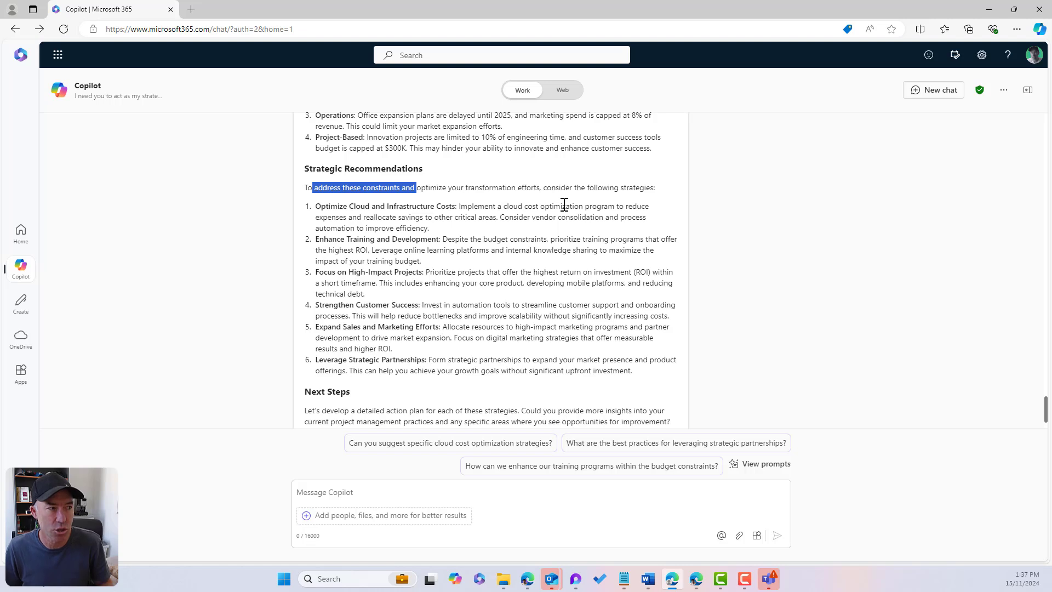
scroll(566, 206, down, 1)
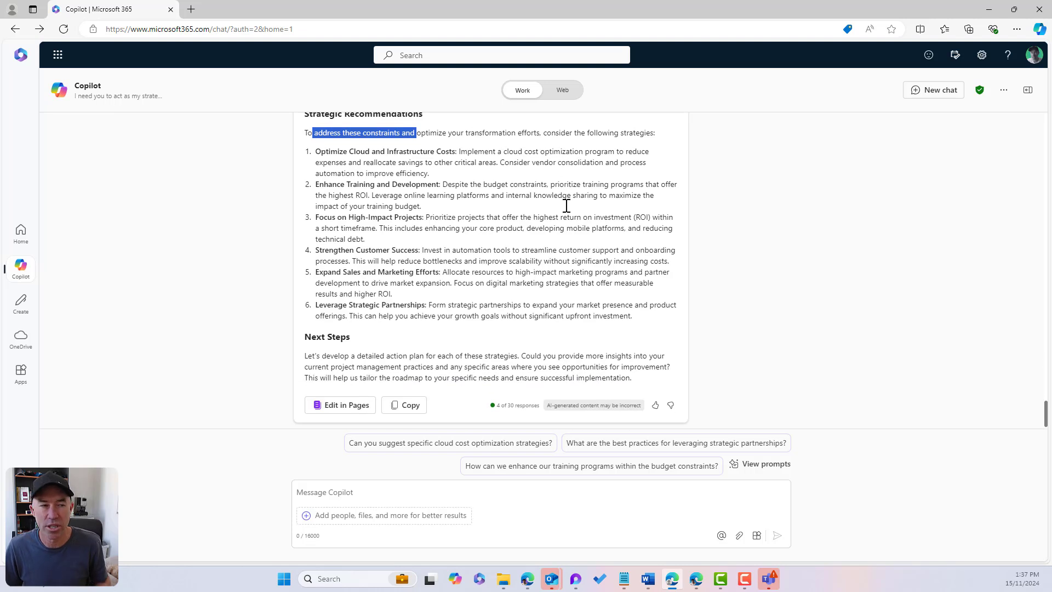
drag(316, 151, 371, 152)
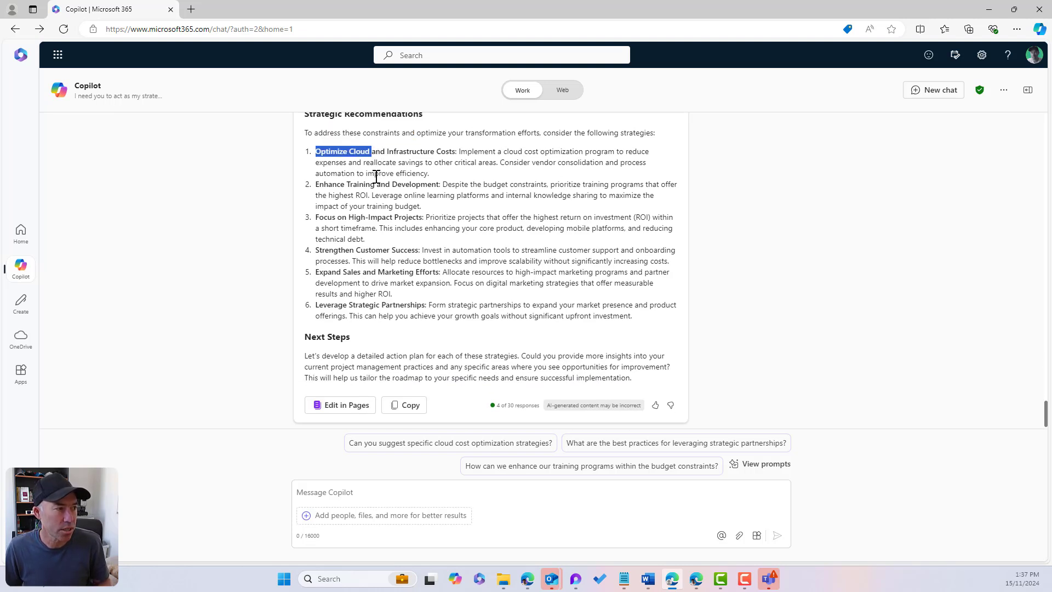
drag(332, 184, 363, 184)
drag(327, 217, 377, 217)
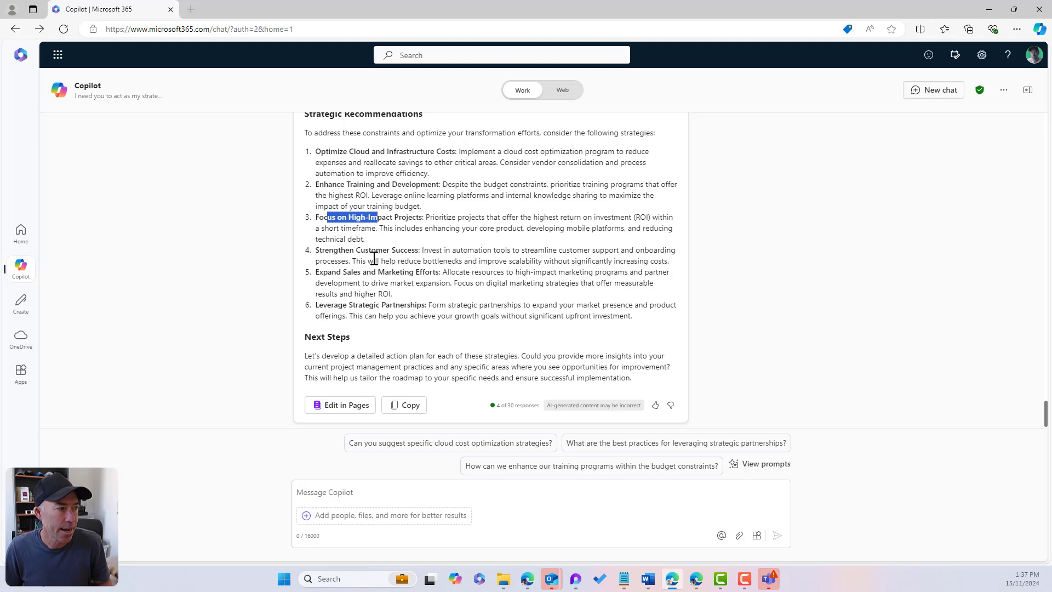
scroll(374, 258, down, 1)
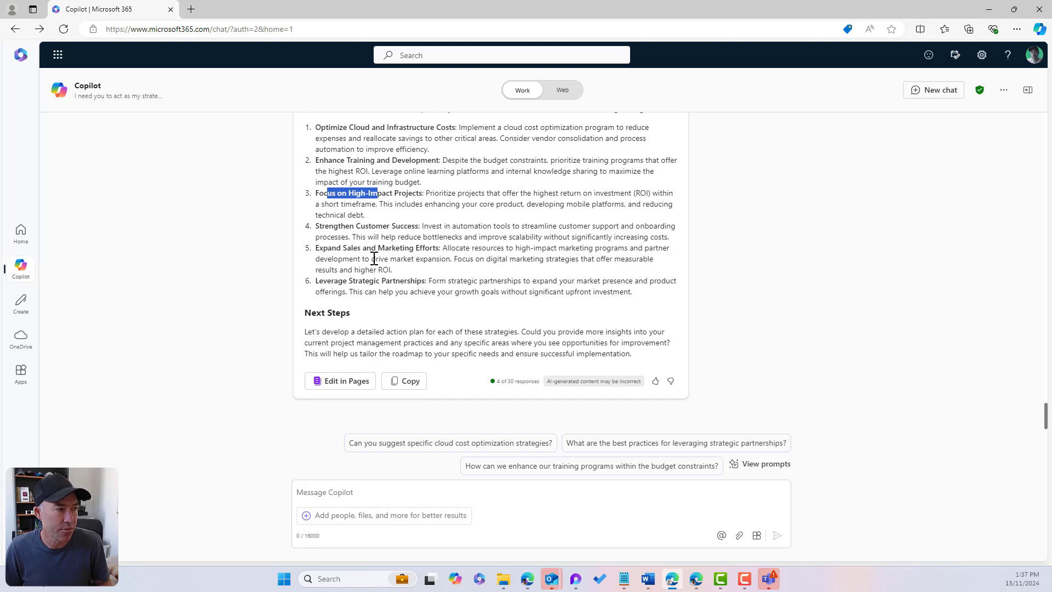
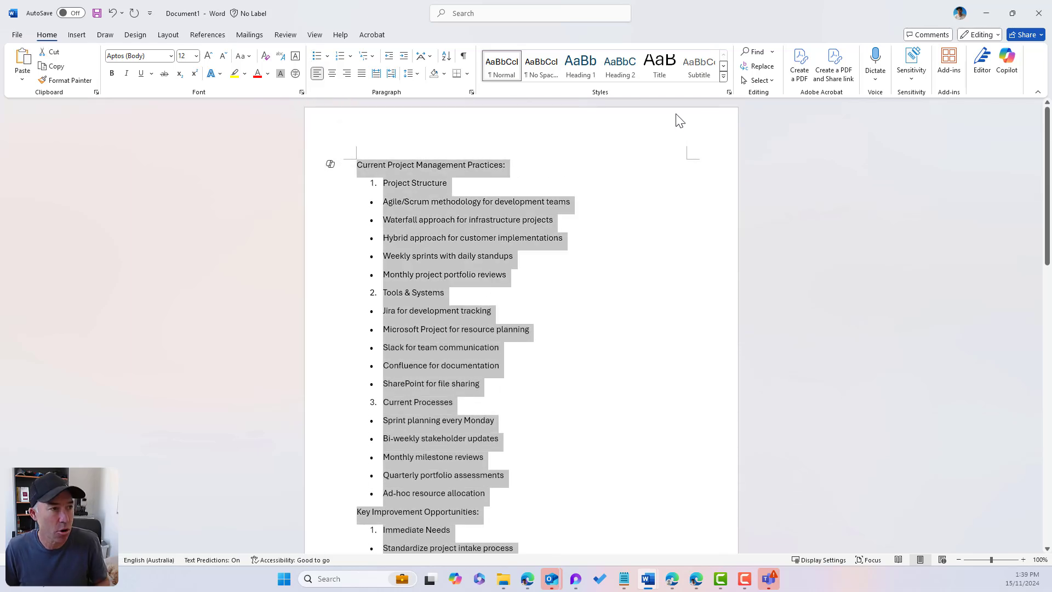
Return to the Copilot chat and begin a message with "Here are some more insights into our pm practises and also a few areas that we see as potential opportunities.".
click(986, 13)
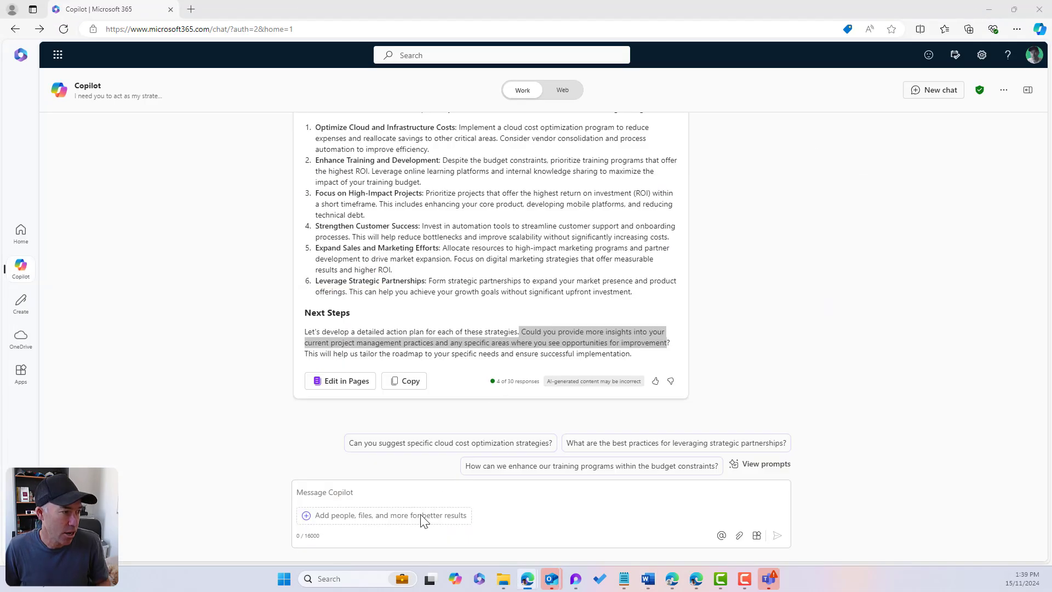
click(384, 495)
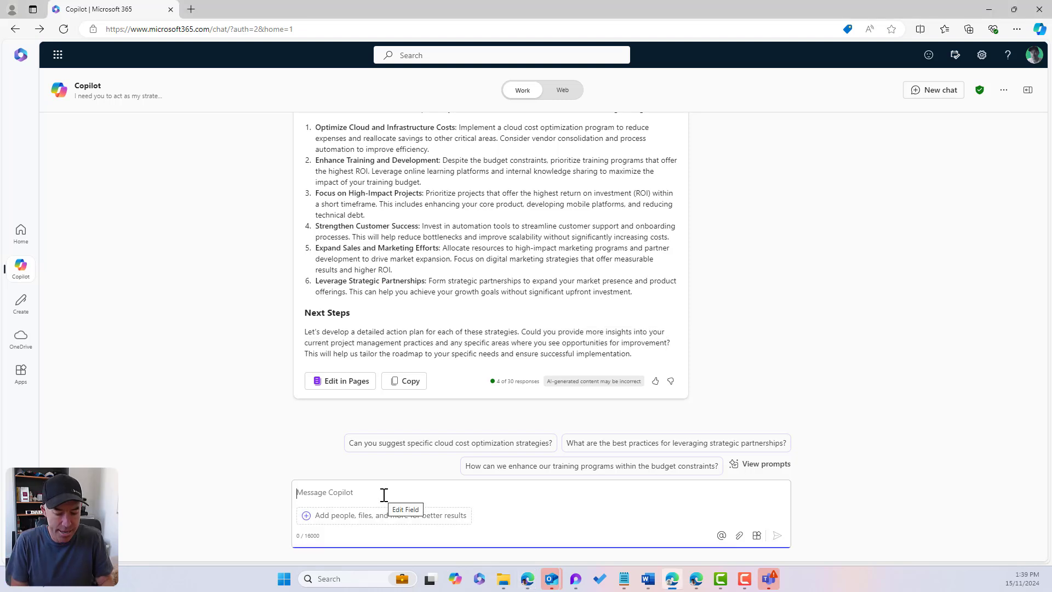
text(Here)
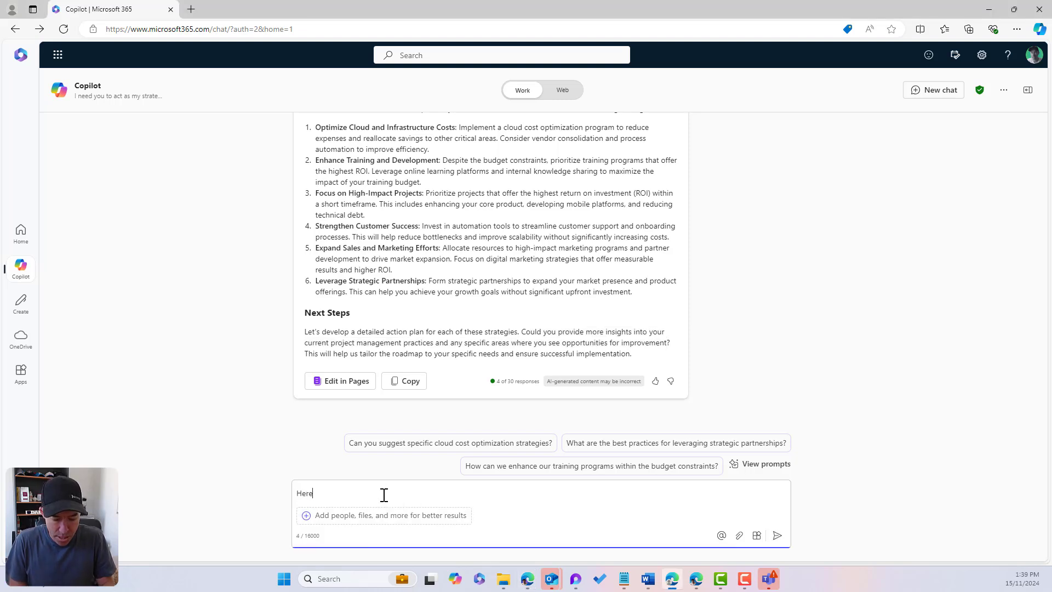
text( are some)
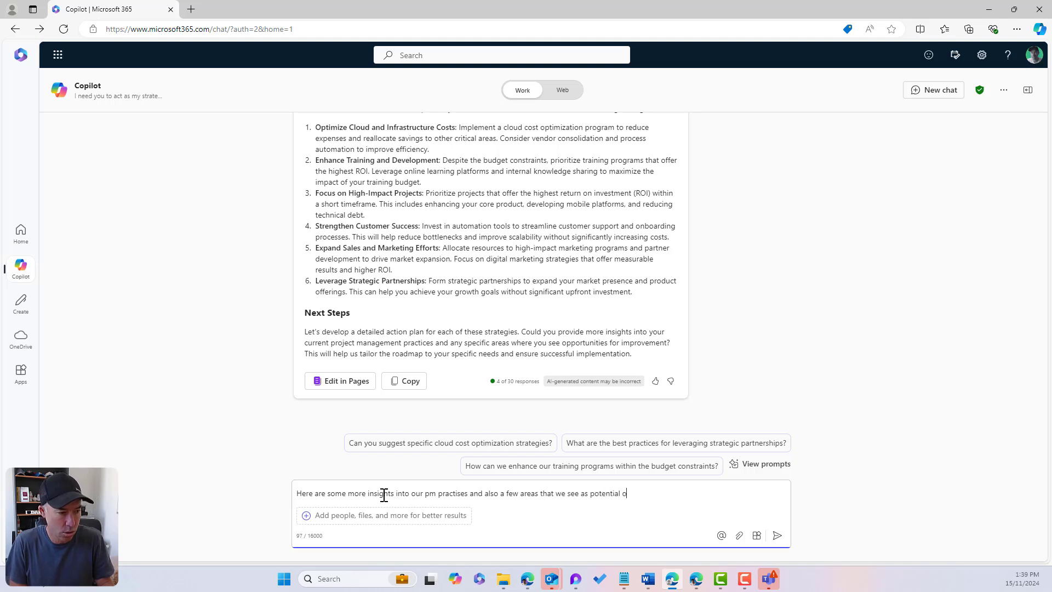
text(pportunities)
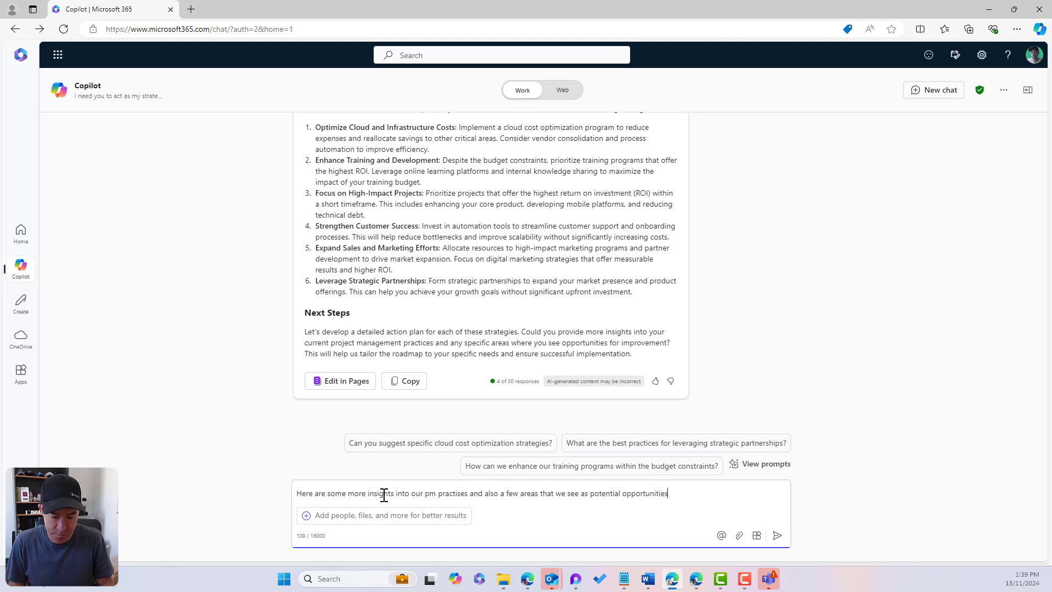
text(.)
Paste the copied project management practices and improvement opportunities below the introduction, send the message and view the start of the reply.
key(ctrl+v)
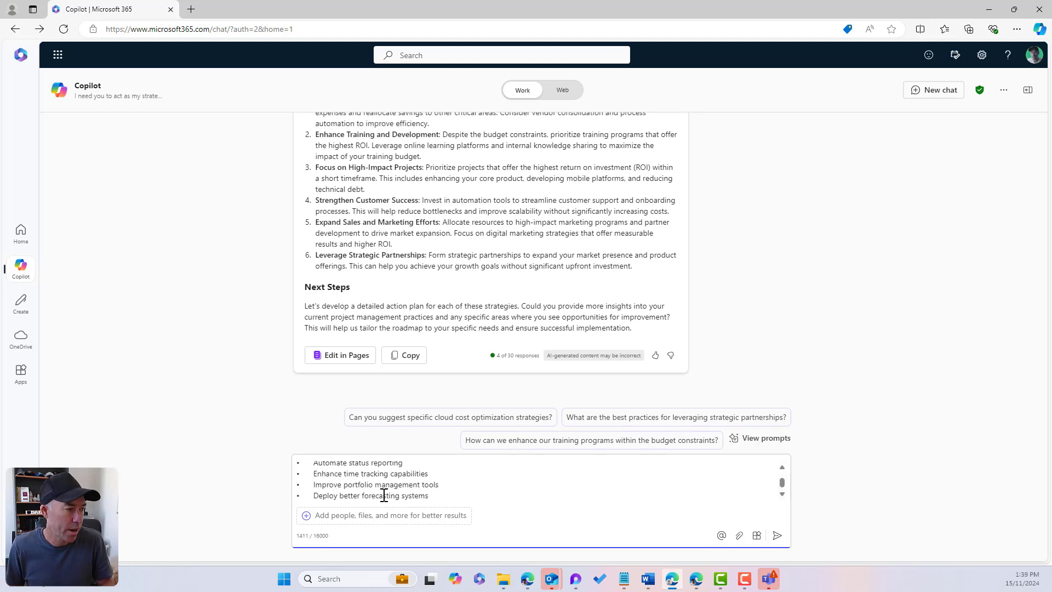
click(777, 536)
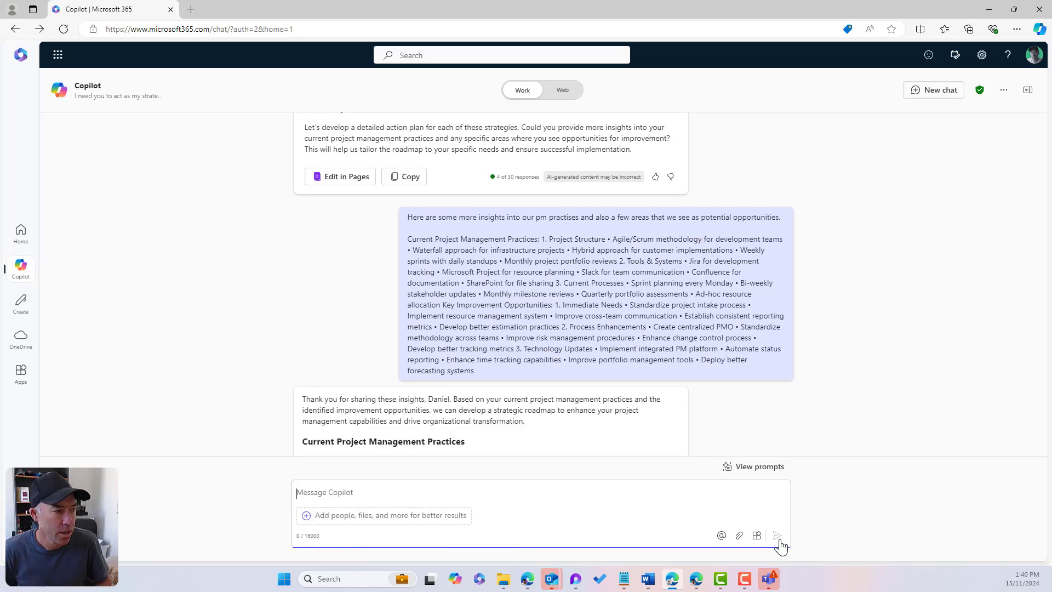
scroll(583, 387, down, 3)
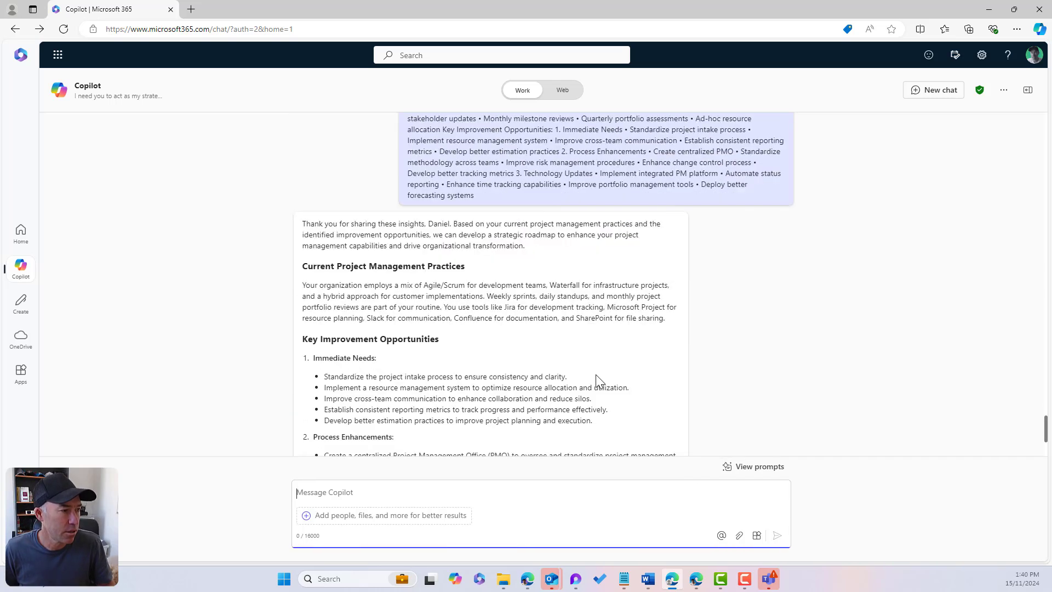
scroll(650, 349, down, 1)
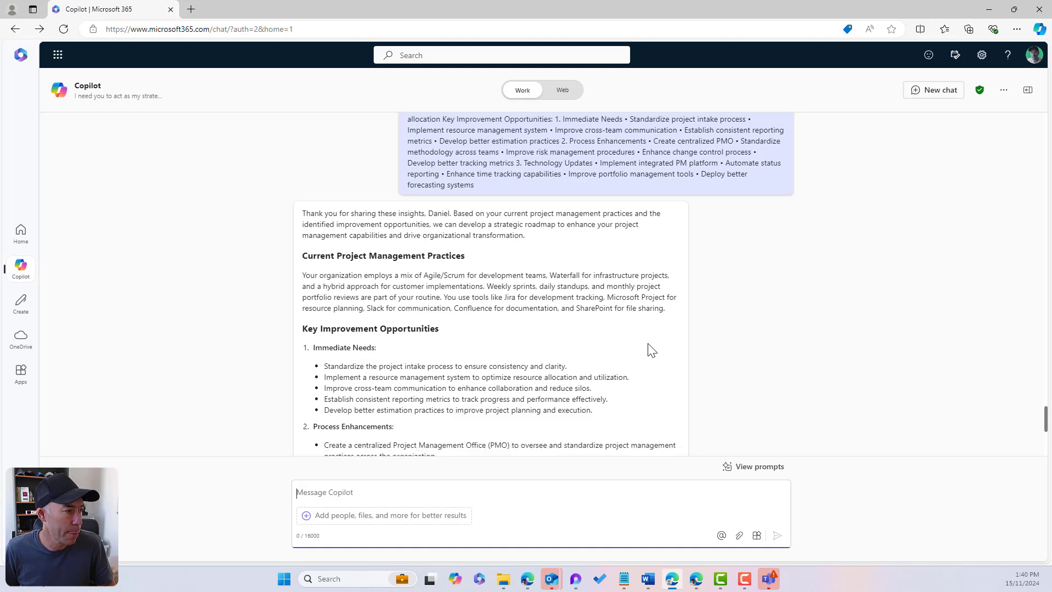
Examine the reply from Key Improvement Opportunities to Next Steps, highlighting the six strategic recommendations and the action plan wording.
scroll(651, 350, down, 3)
scroll(646, 347, down, 1)
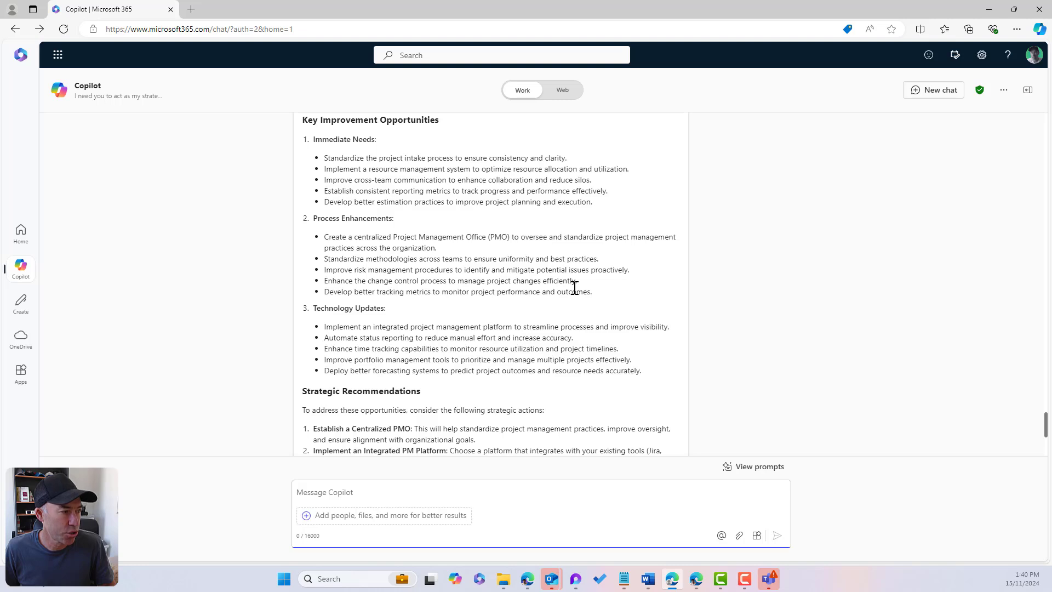
scroll(574, 287, down, 5)
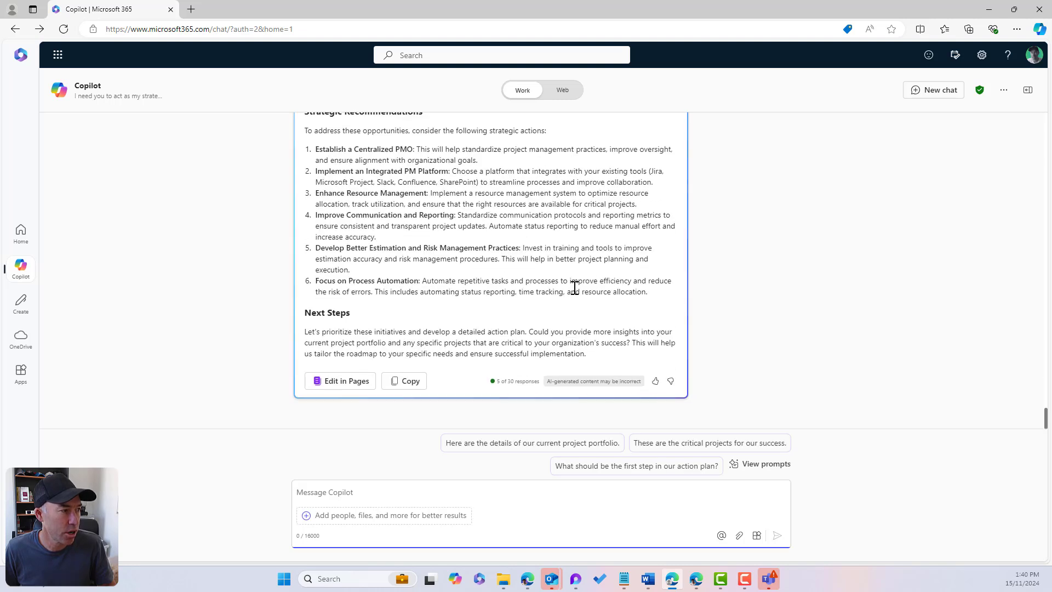
scroll(574, 287, up, 1)
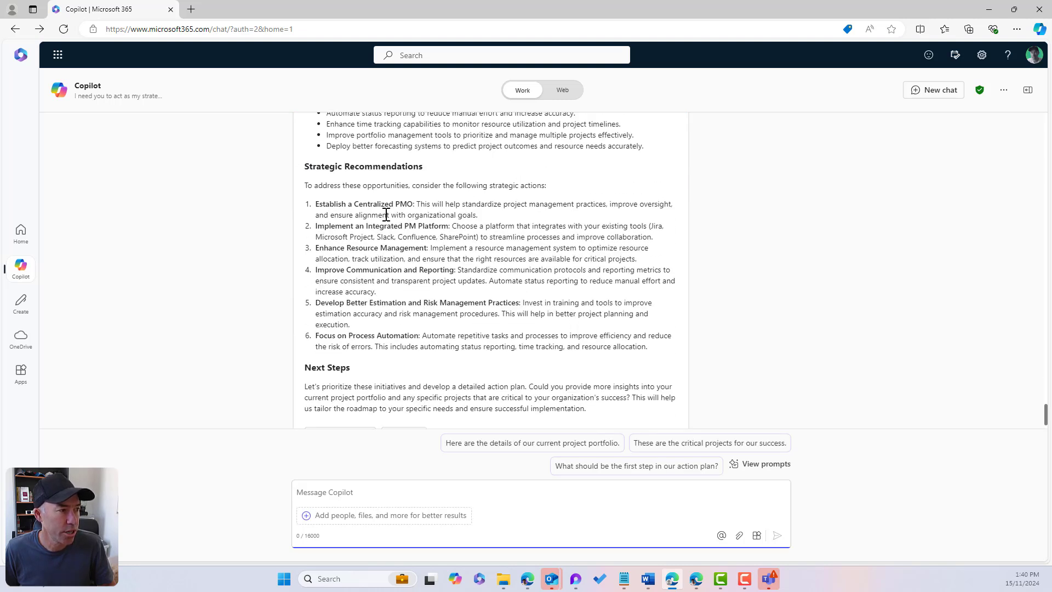
drag(317, 205, 661, 355)
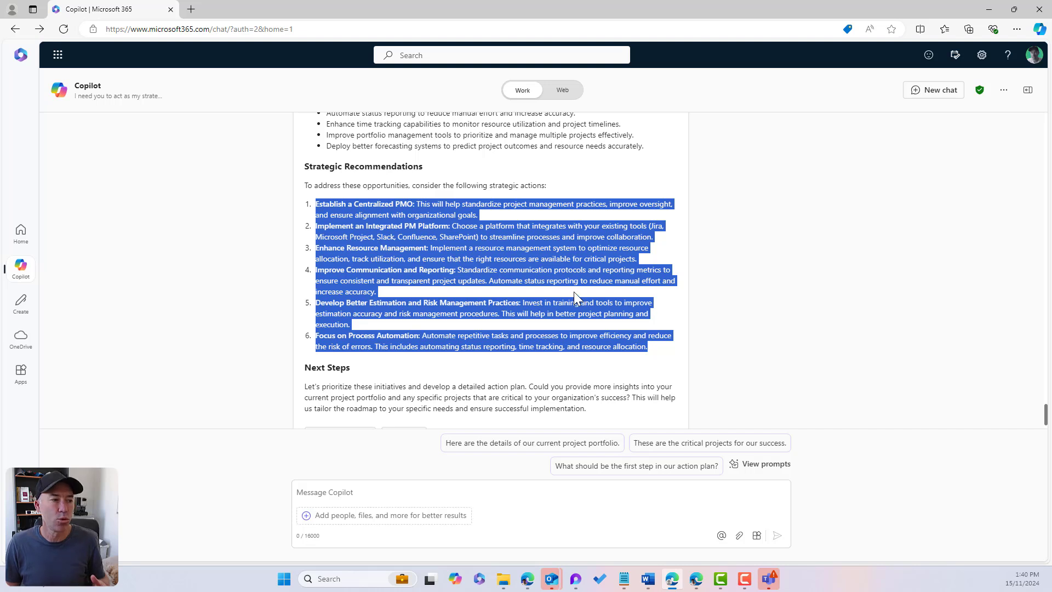
scroll(573, 292, down, 1)
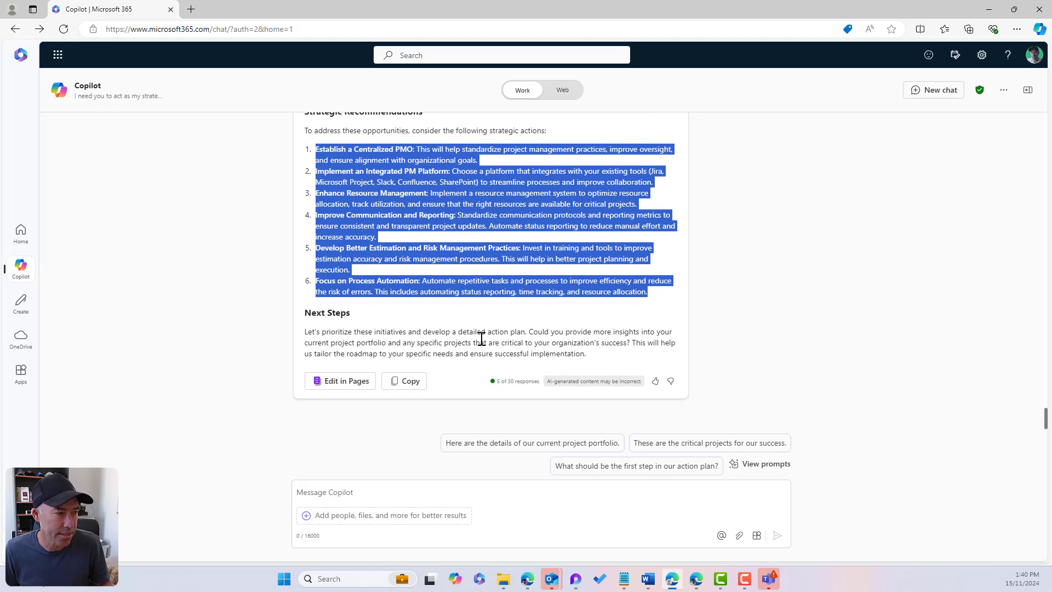
drag(391, 332, 501, 335)
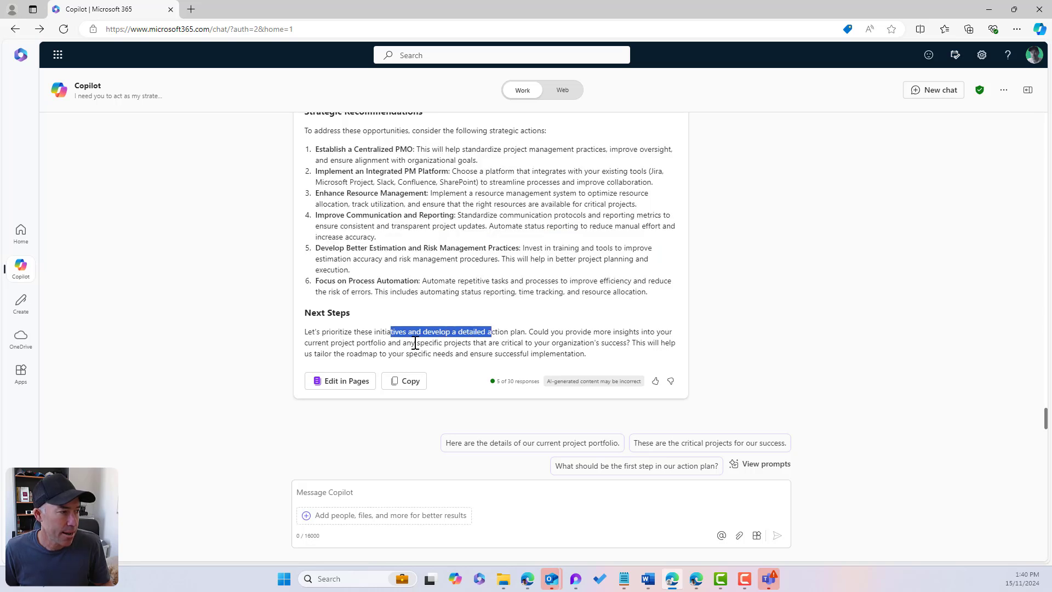
click(521, 336)
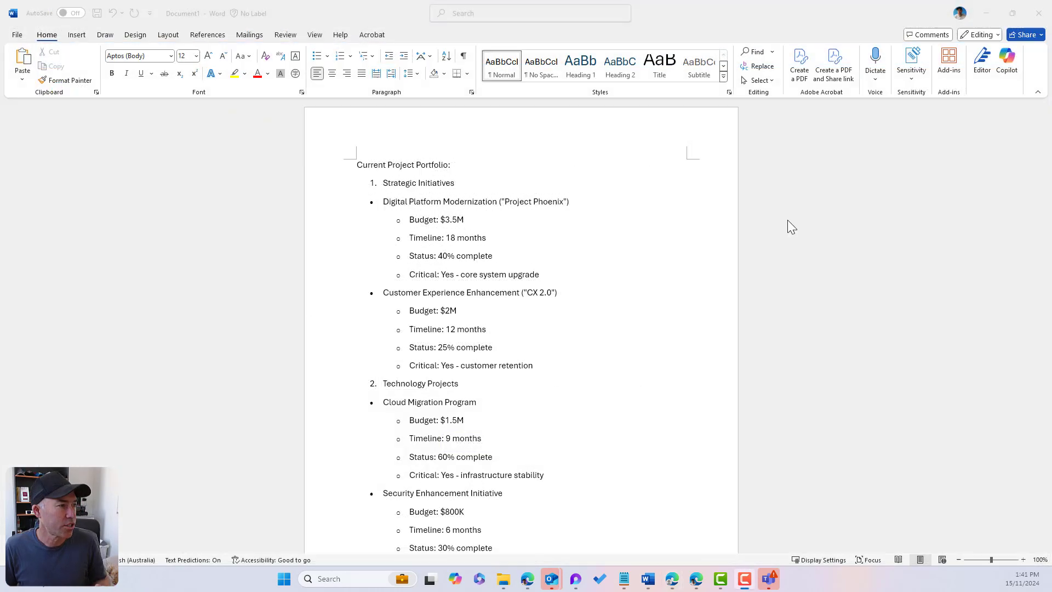
Review the Current Project Portfolio and Critical Projects Detail sections of the Word document and copy the entire document text.
scroll(552, 187, down, 2)
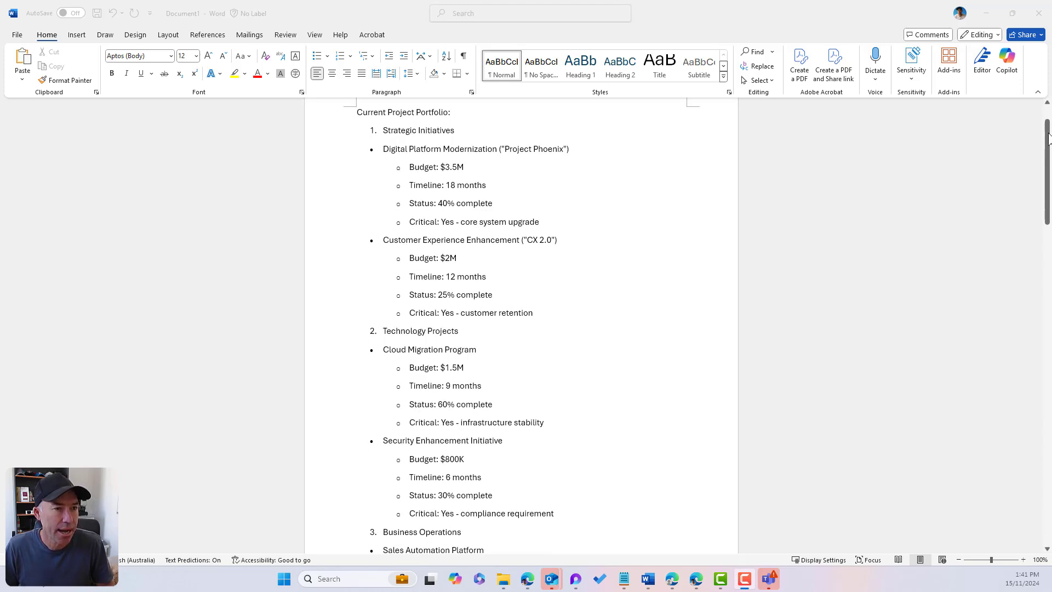
drag(1048, 137, 1033, 277)
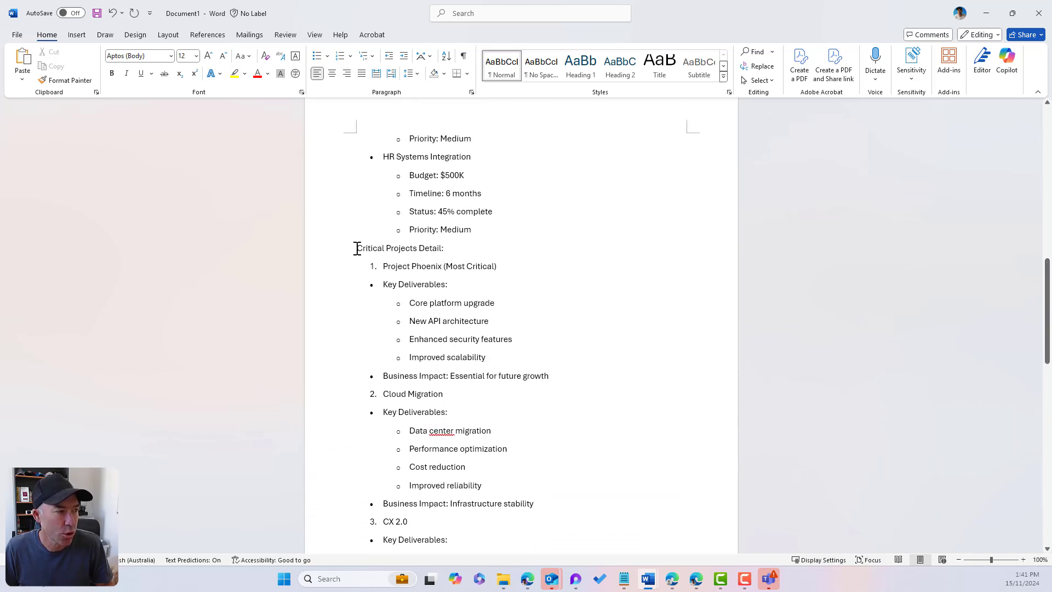
drag(356, 249, 482, 248)
click(446, 303)
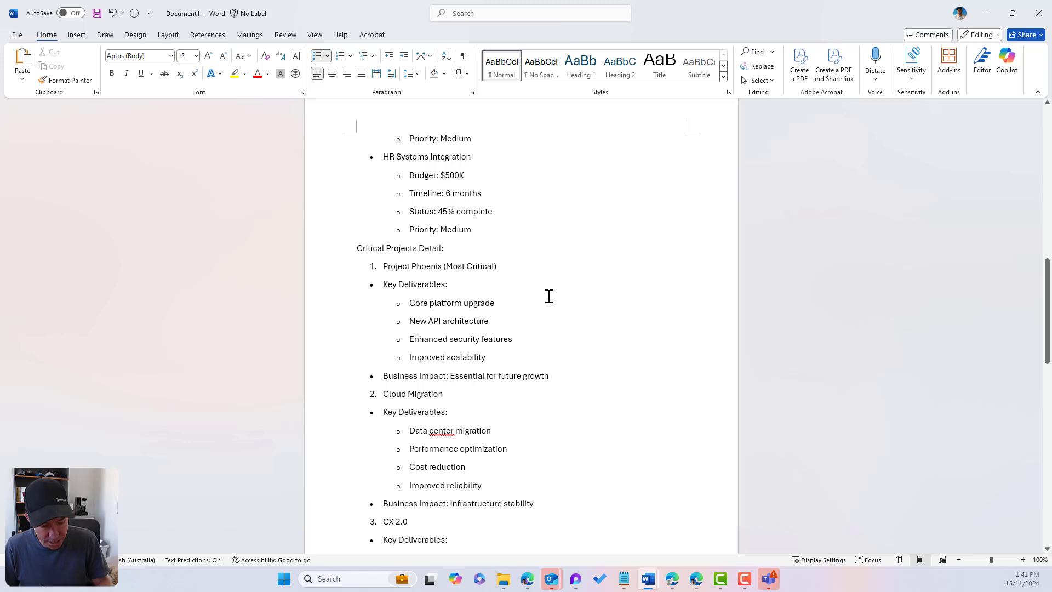
key(ctrl+a)
key(ctrl+c)
Return to the Copilot chat and send "here are the details as requested:" followed by the copied project portfolio text.
click(989, 9)
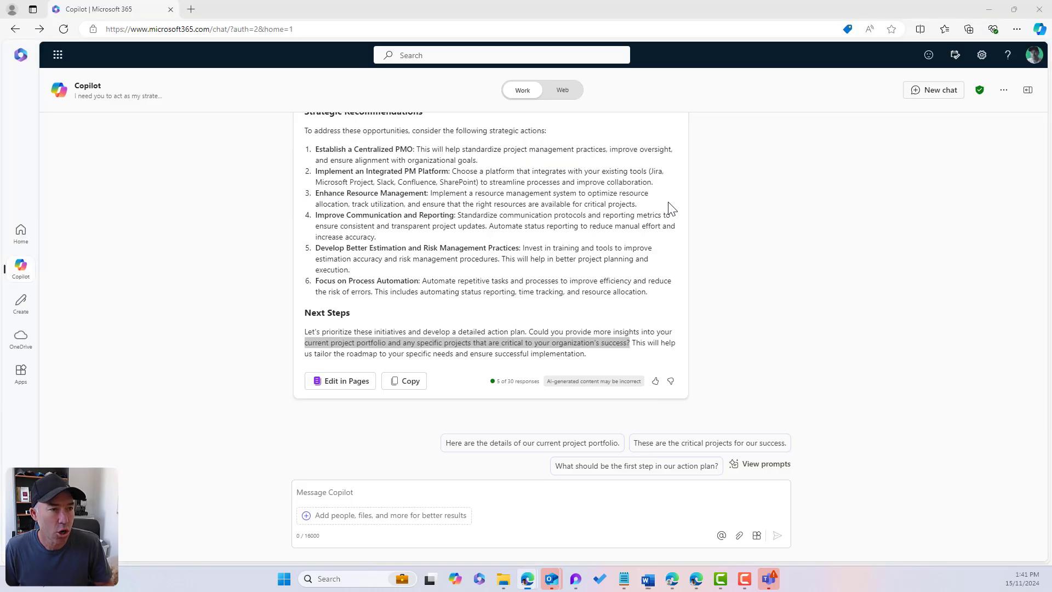
click(359, 494)
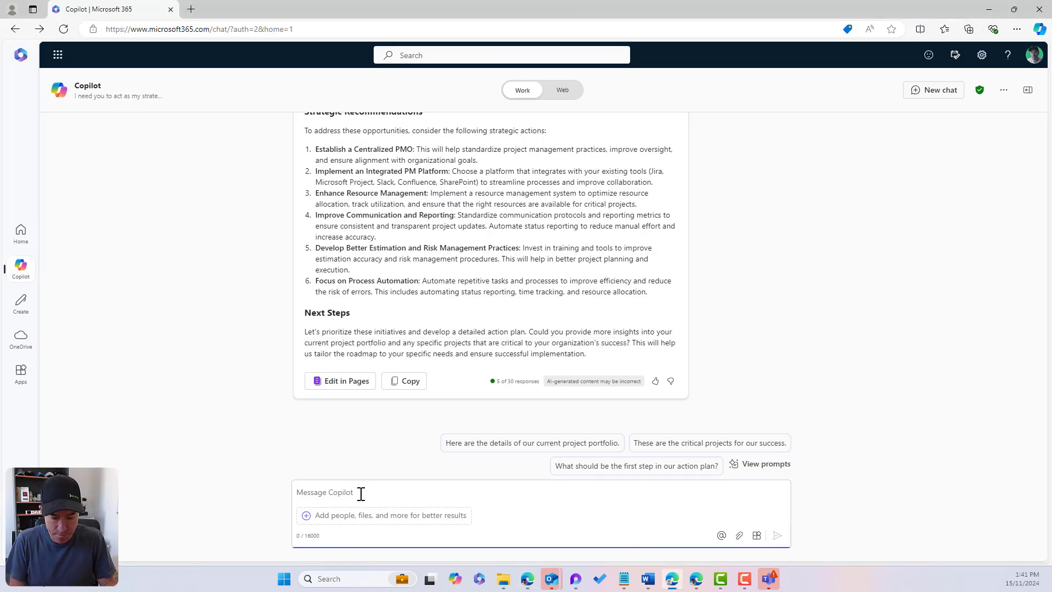
text(here are the details as requested:)
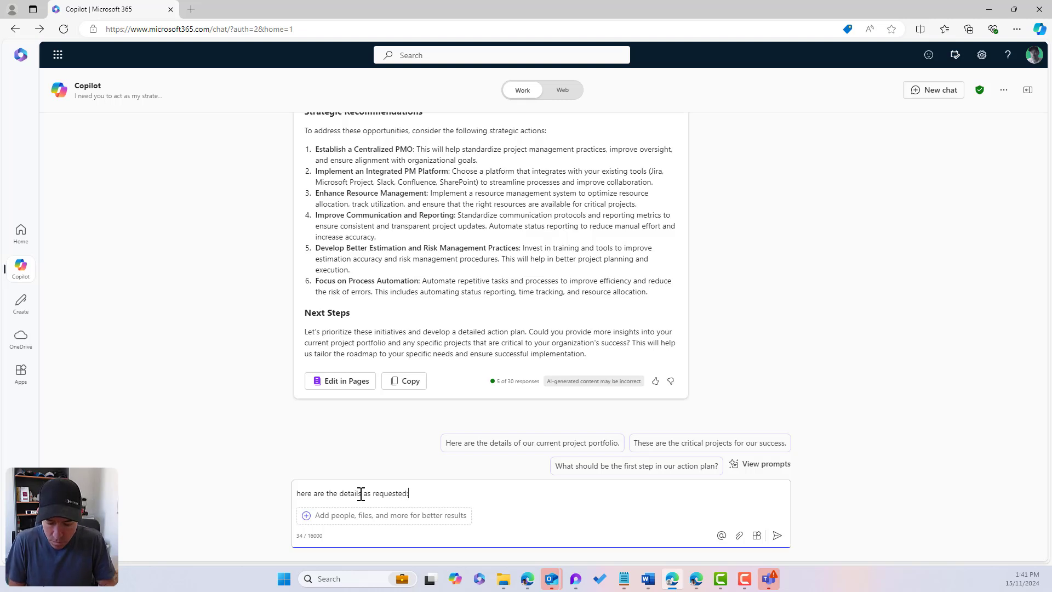
key(ctrl+v)
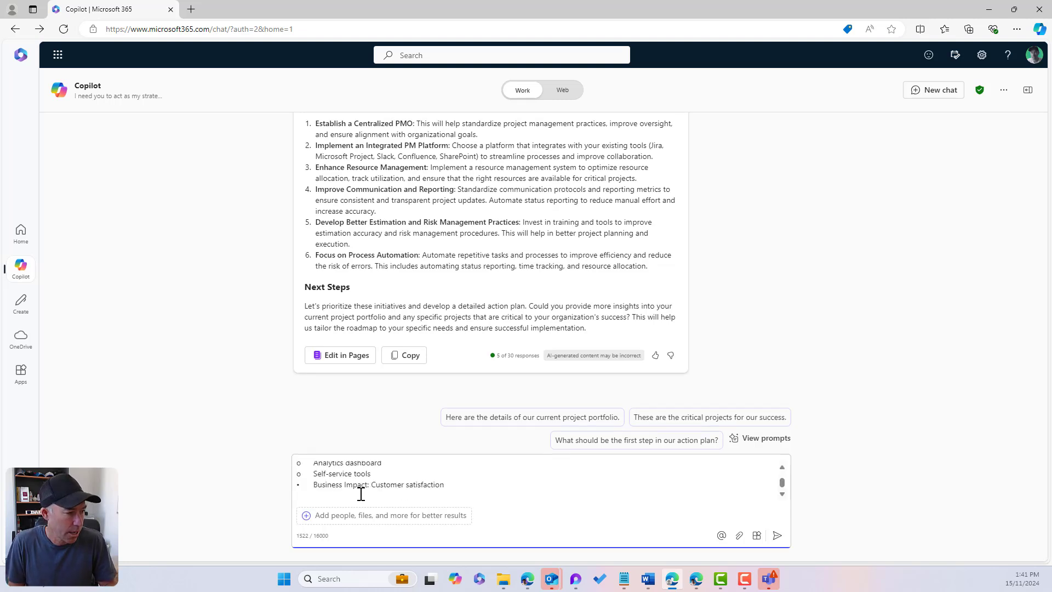
click(777, 536)
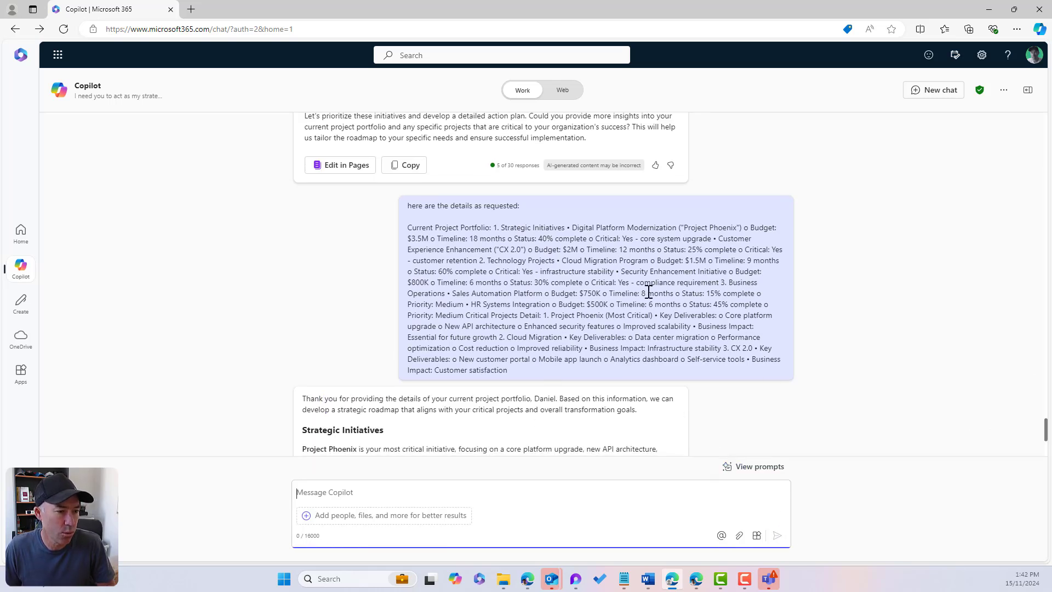
Examine the reply from Strategic Initiatives to Next Steps, highlighting the strategic recommendations and the question about challenges or risks of the critical projects.
scroll(489, 343, down, 4)
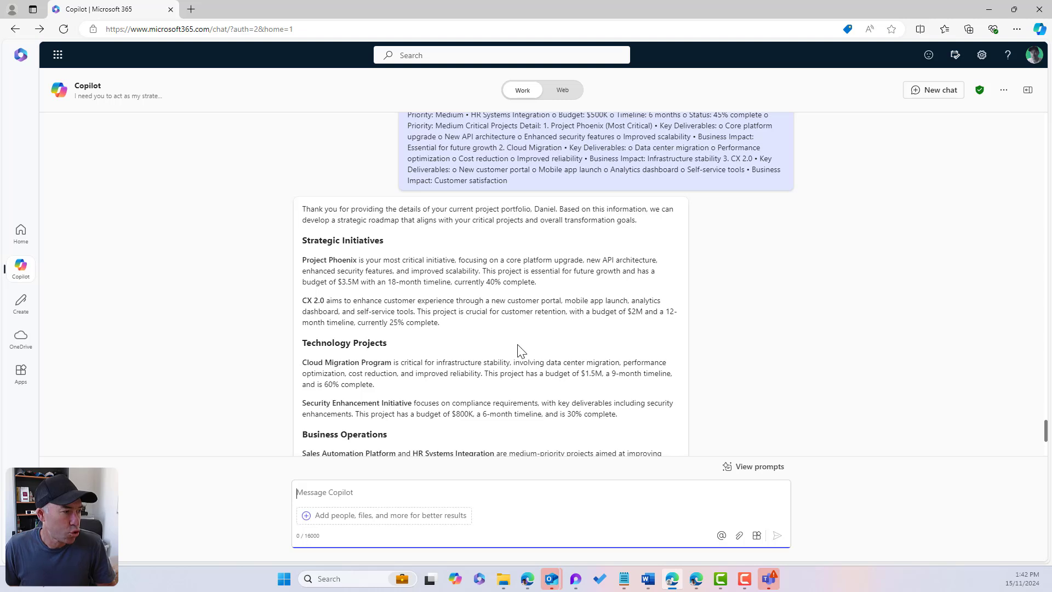
scroll(432, 285, down, 3)
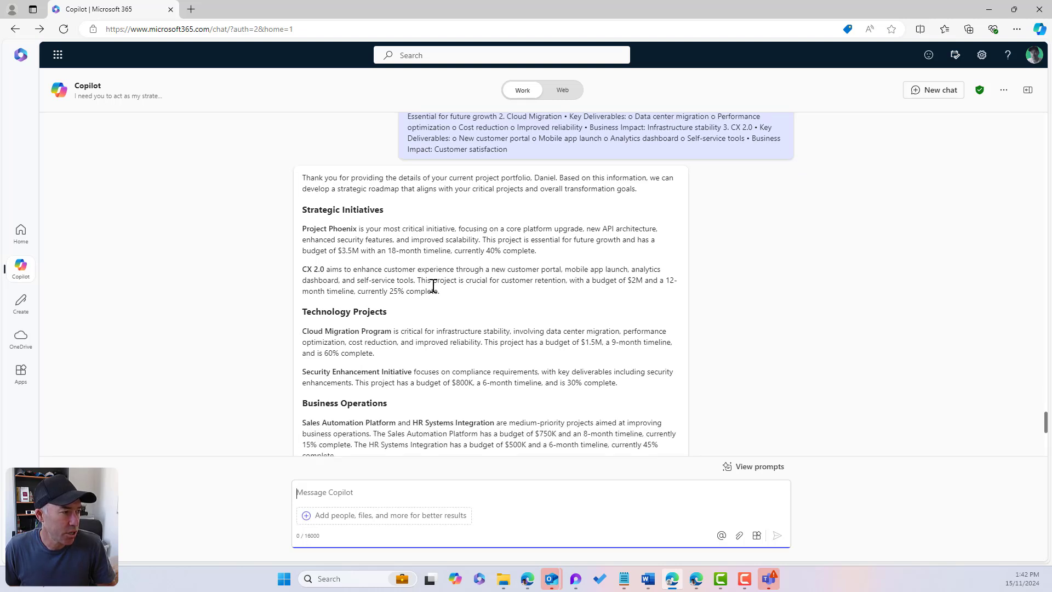
scroll(431, 285, down, 4)
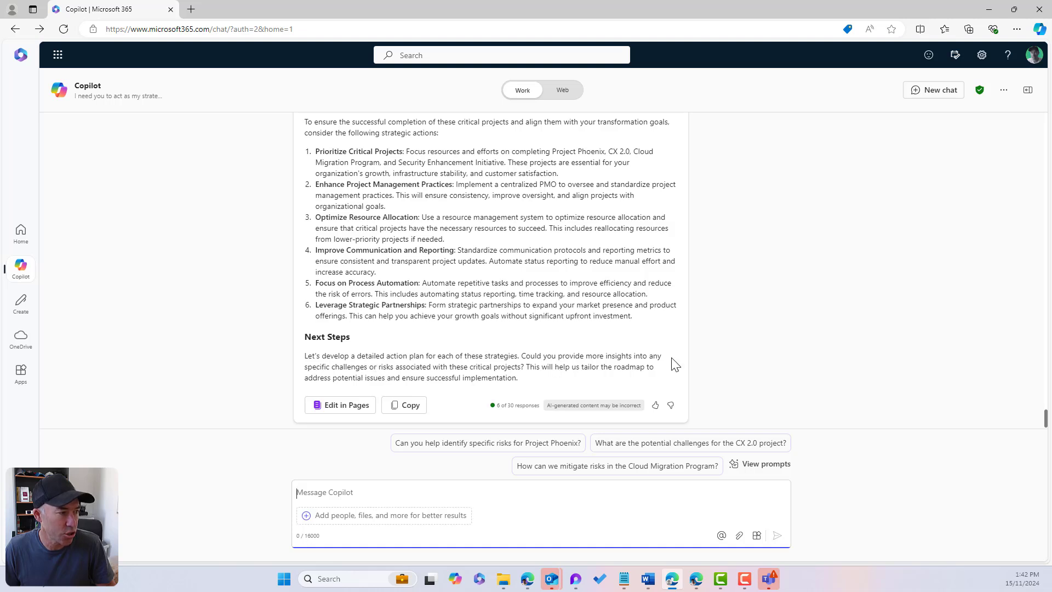
scroll(706, 370, up, 1)
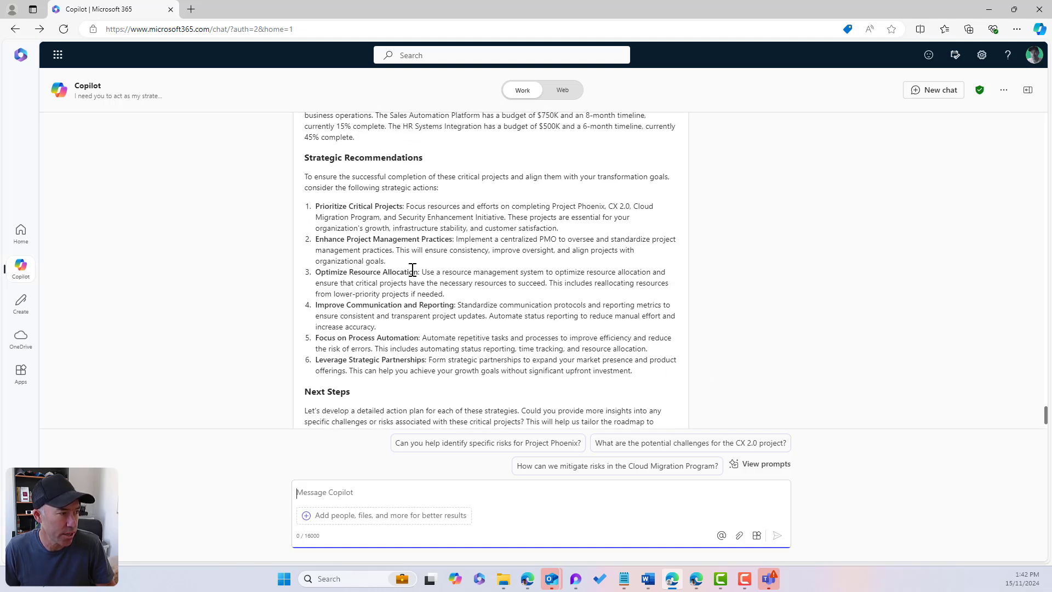
drag(303, 157, 438, 189)
drag(464, 228, 706, 348)
scroll(712, 346, down, 1)
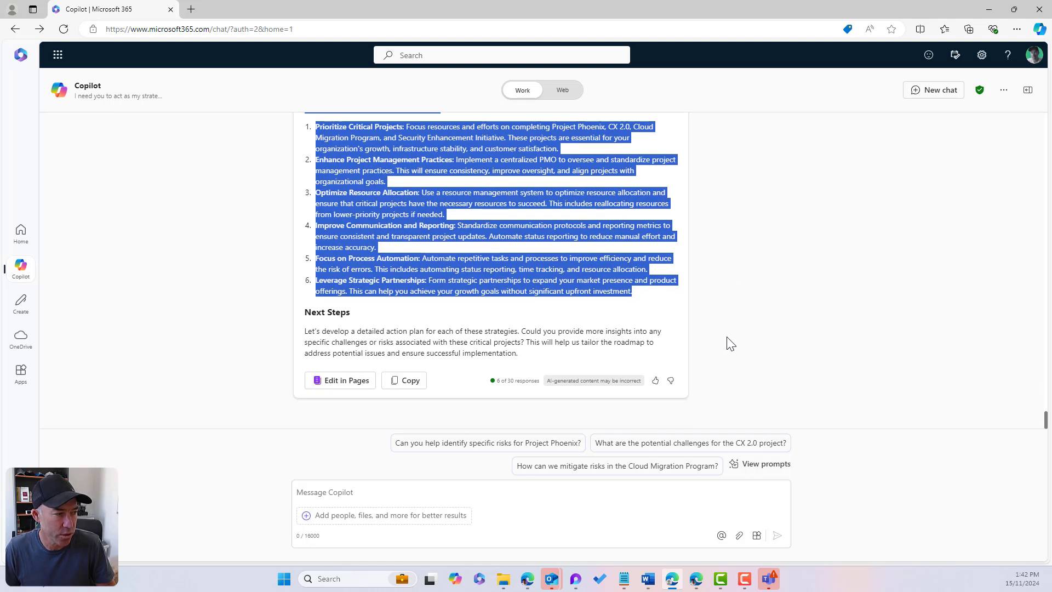
click(577, 335)
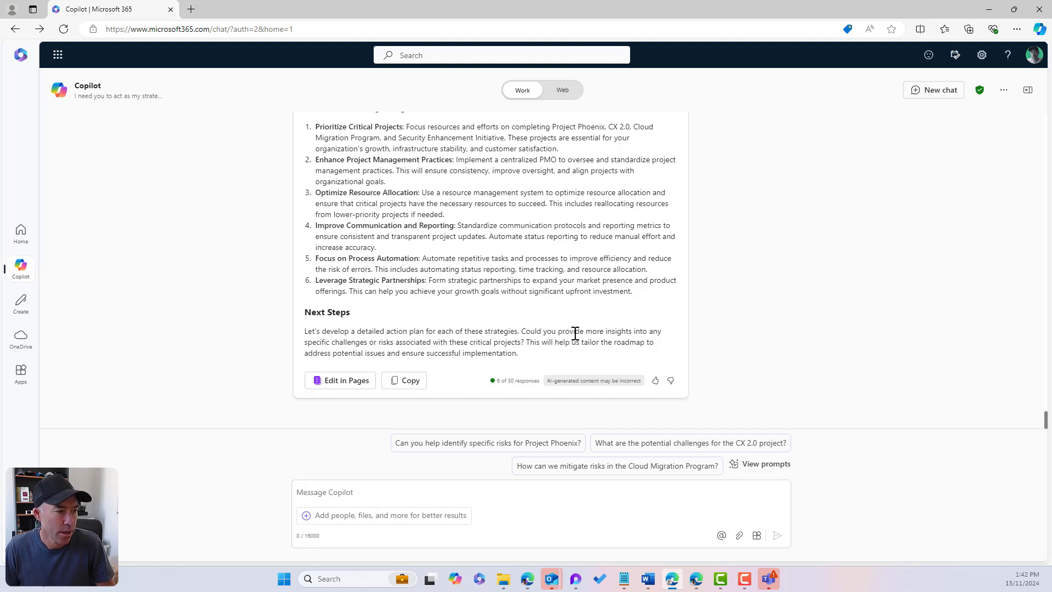
drag(520, 331, 531, 341)
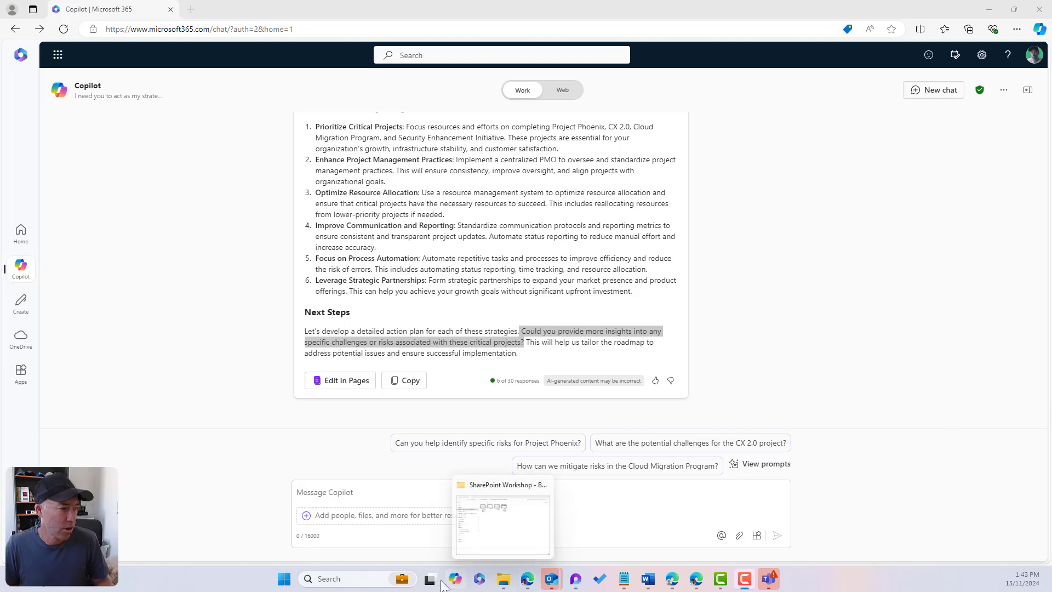
Send "here is the information as requested:" followed by the pasted Project Risks & Challenges Overview, checking the pasted text before sending.
click(376, 491)
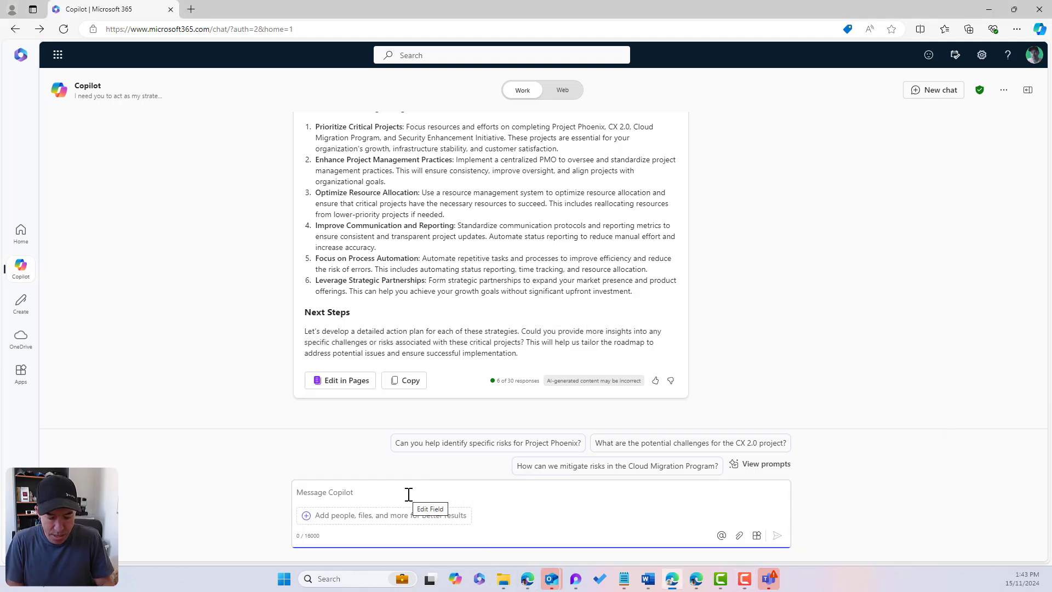
text(here is the information as requested:)
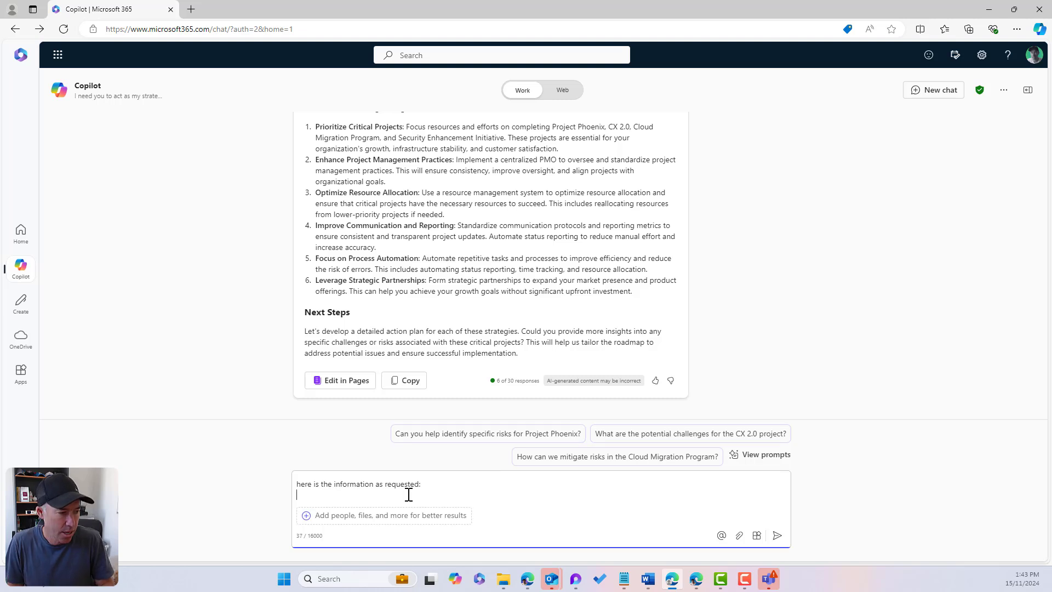
key(ctrl+v)
scroll(413, 489, up, 2)
scroll(412, 490, up, 6)
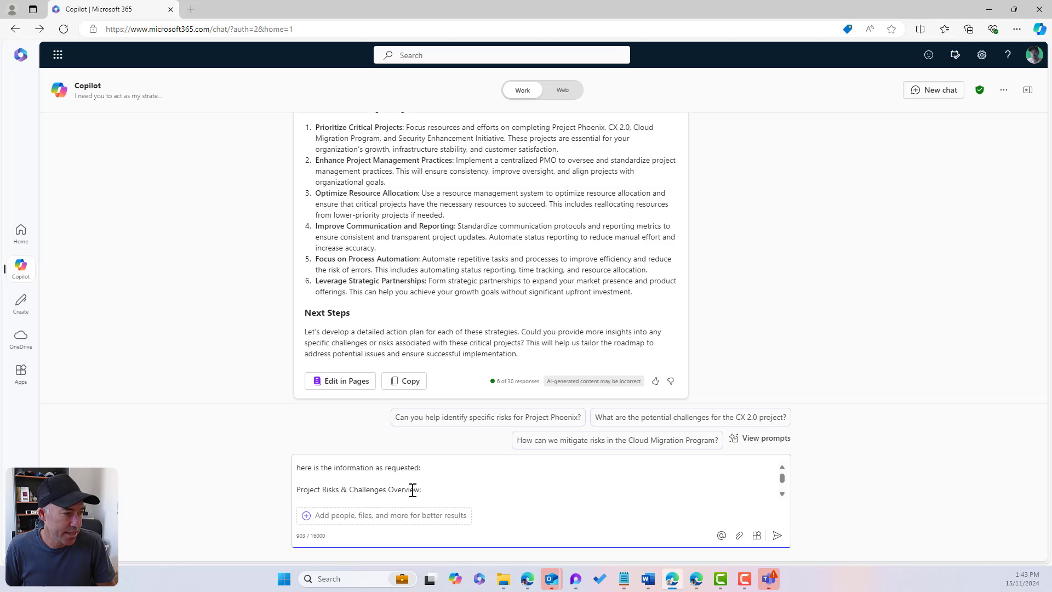
key(ctrl+a)
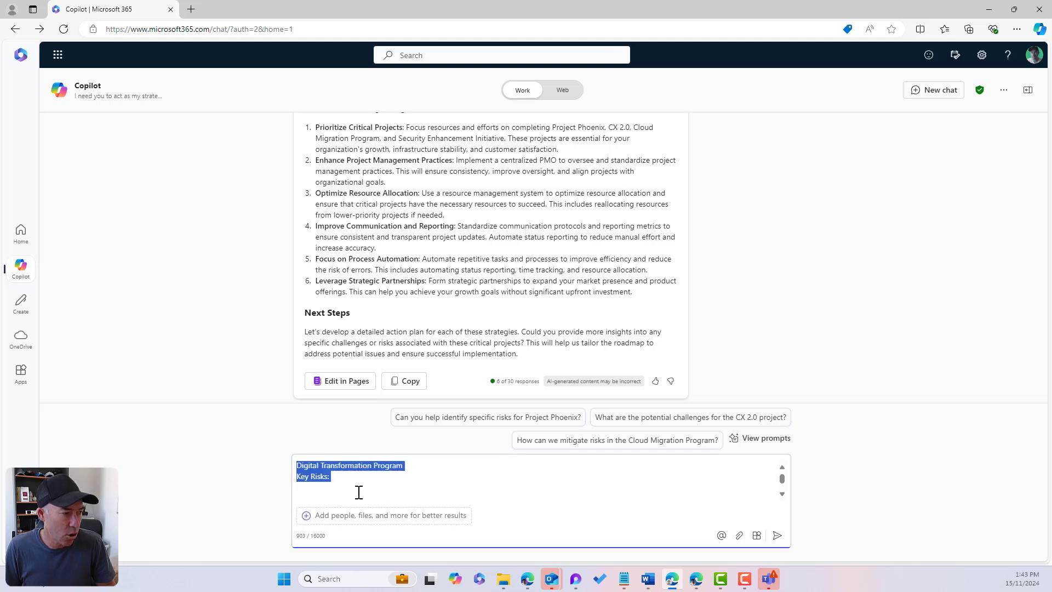
click(776, 535)
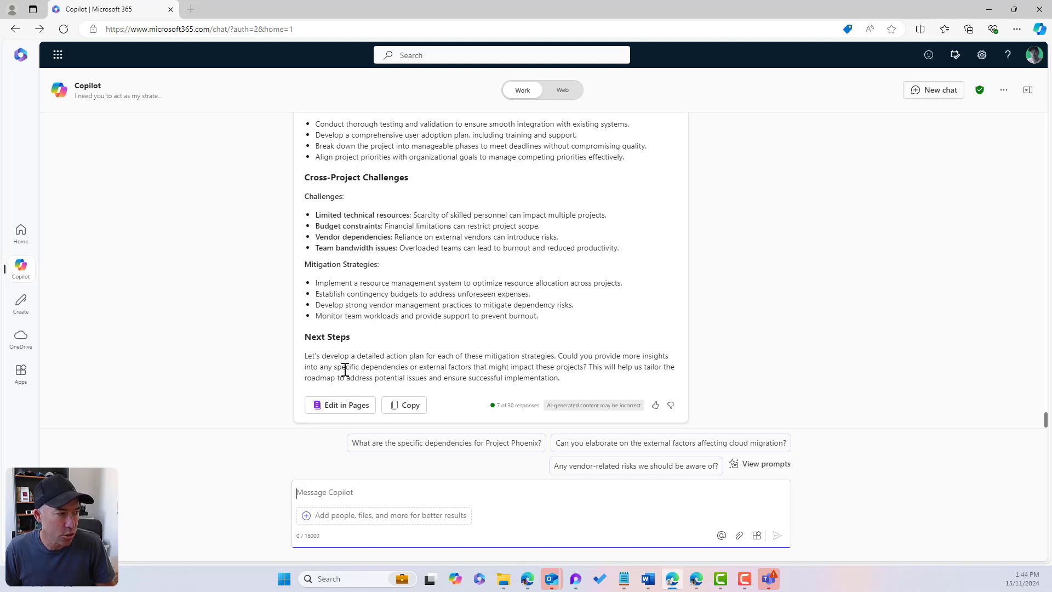
Highlight the closing question about dependencies and answer "there are no specific dependencies or external factors that may impact these projects".
drag(342, 367, 480, 366)
drag(533, 366, 586, 364)
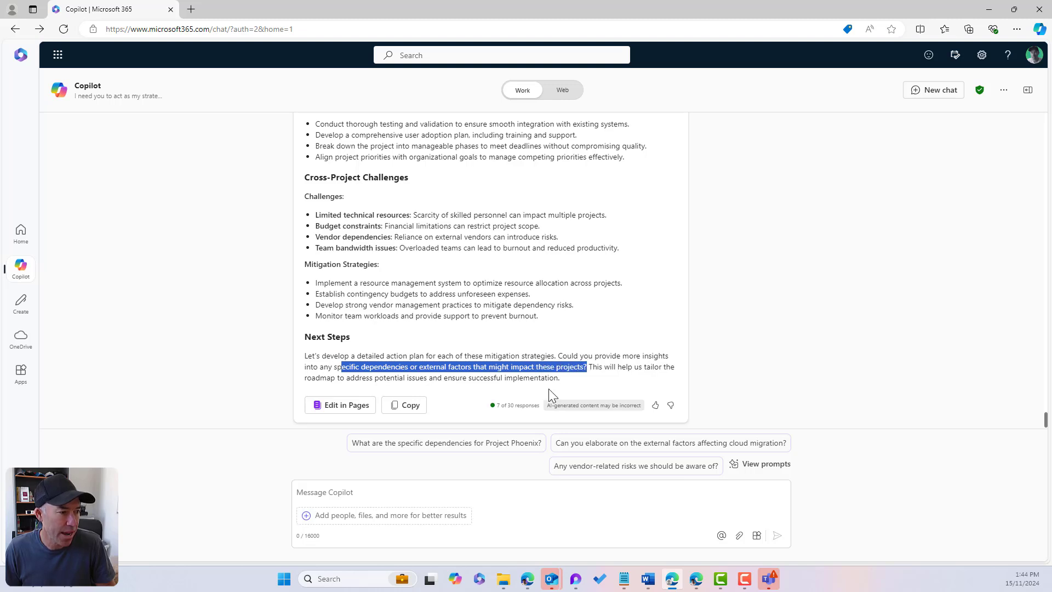
click(430, 490)
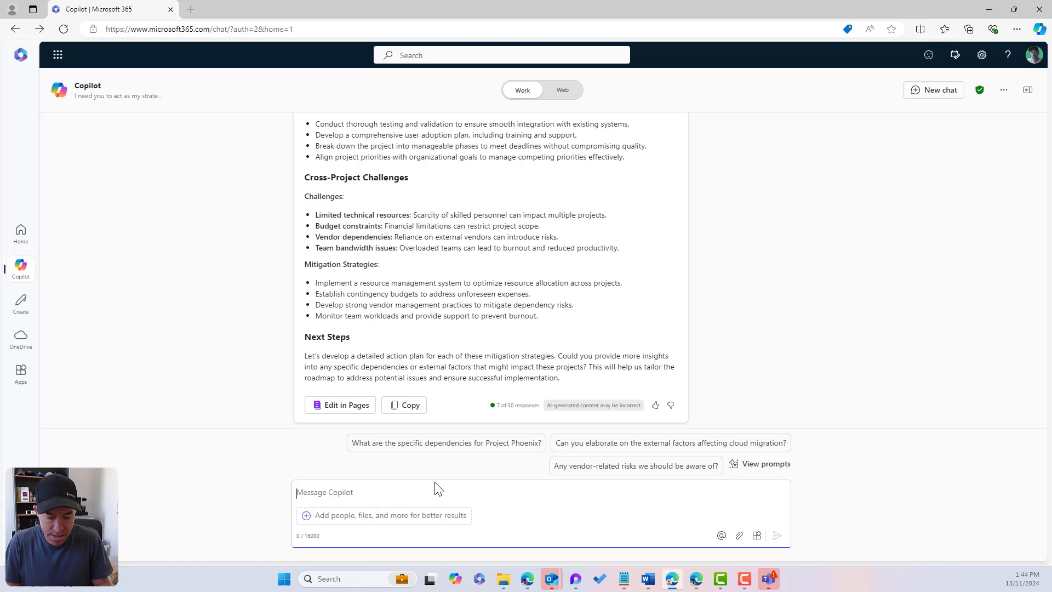
text(there are)
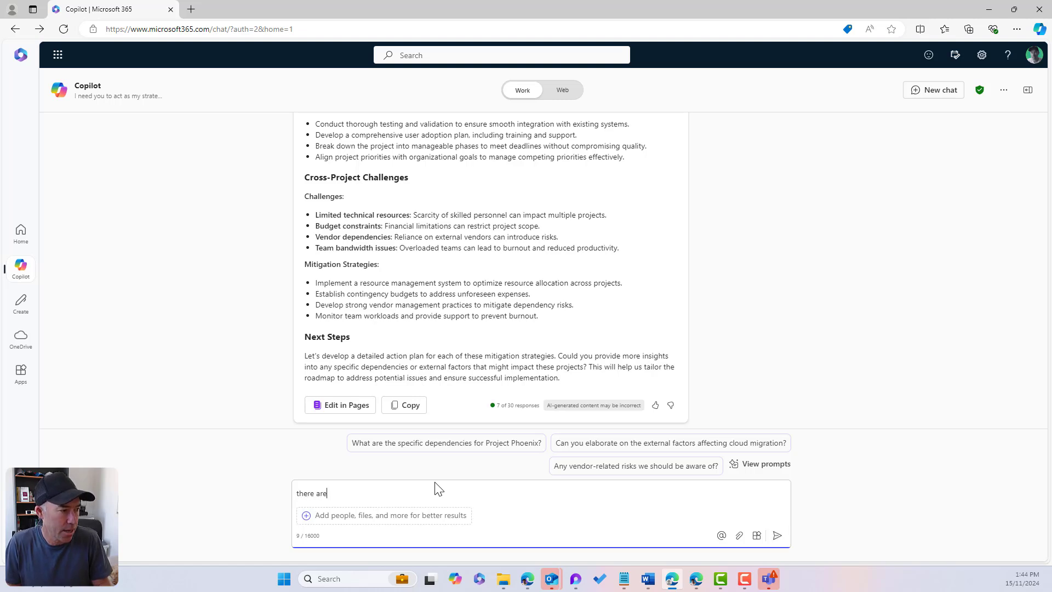
text( no spec)
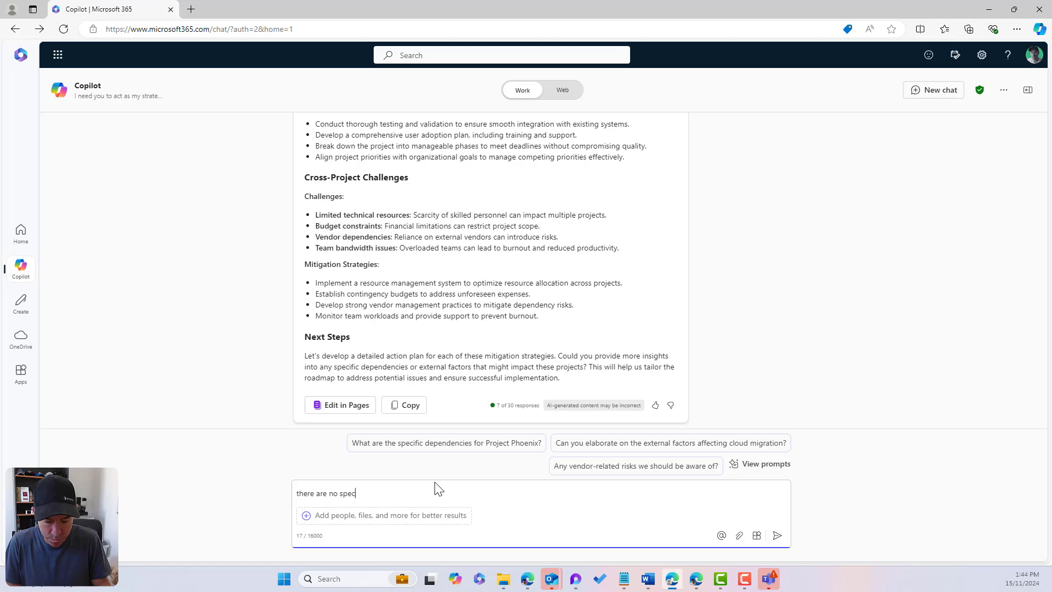
text(ific depen)
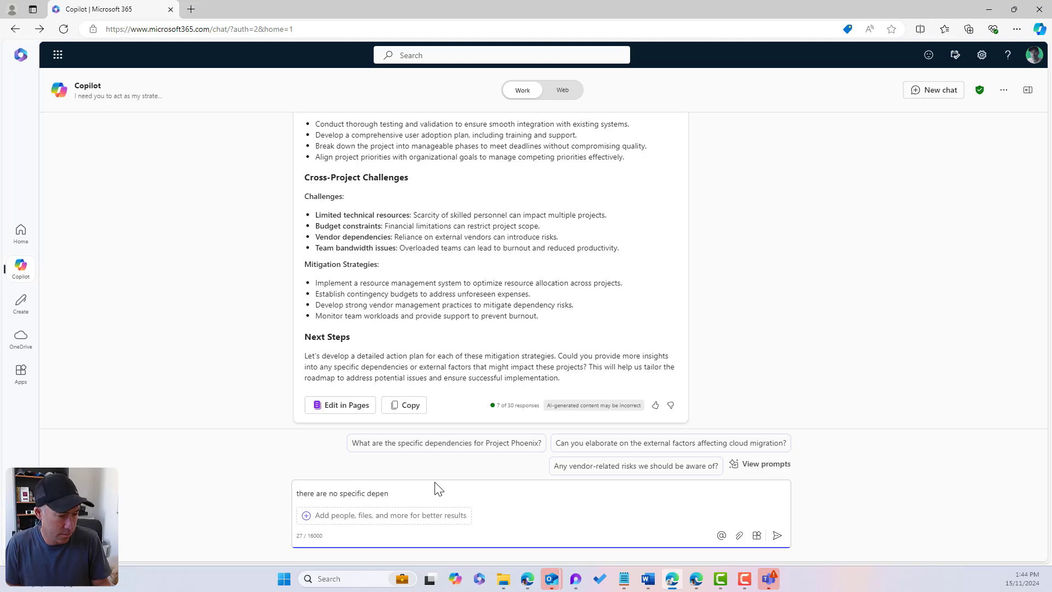
text(didencies)
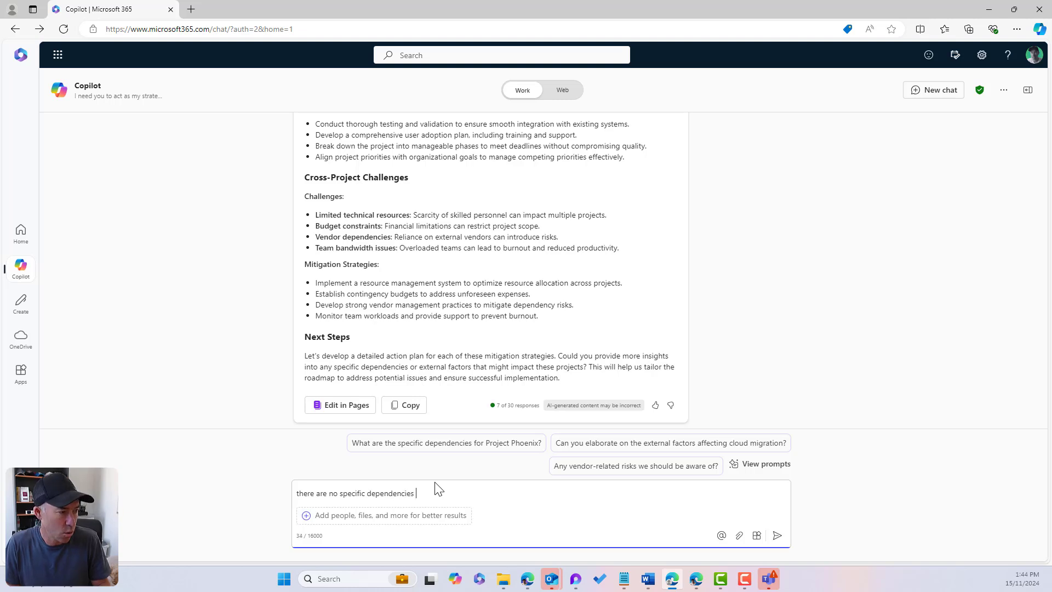
text( or ext)
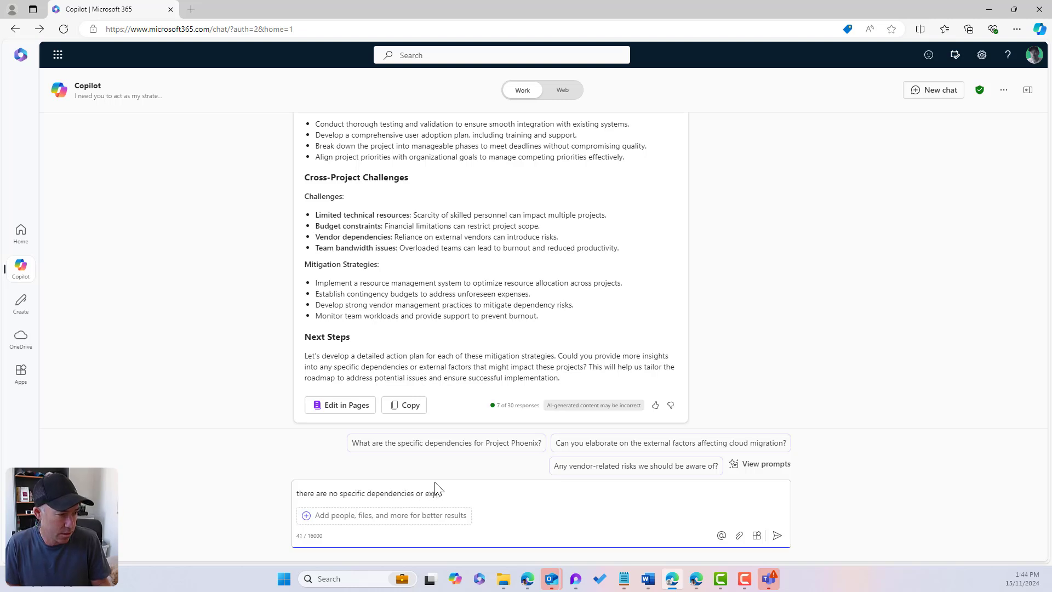
text(ernal fac)
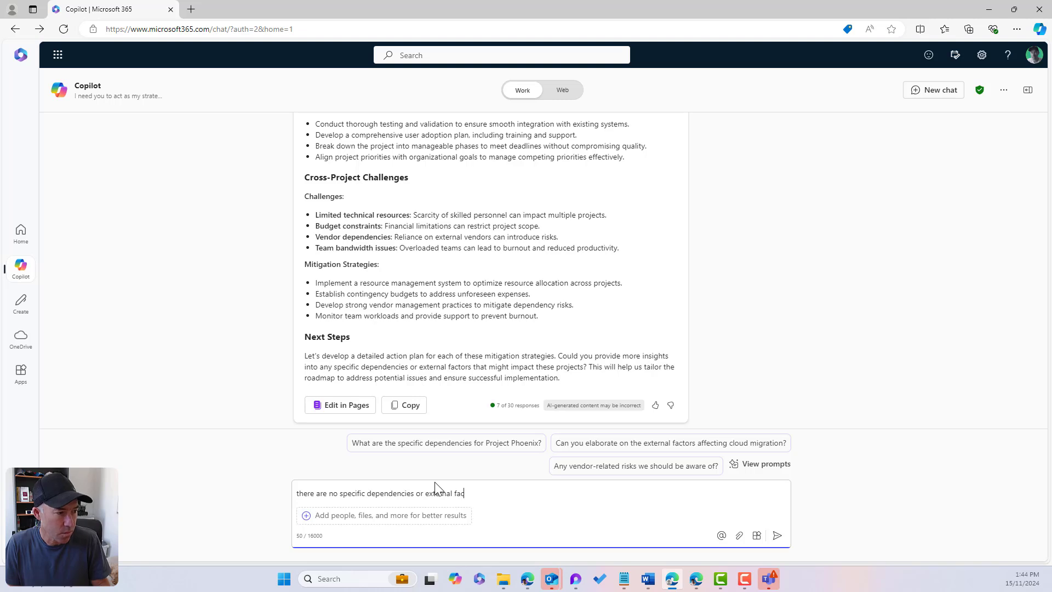
text(tors that may mi)
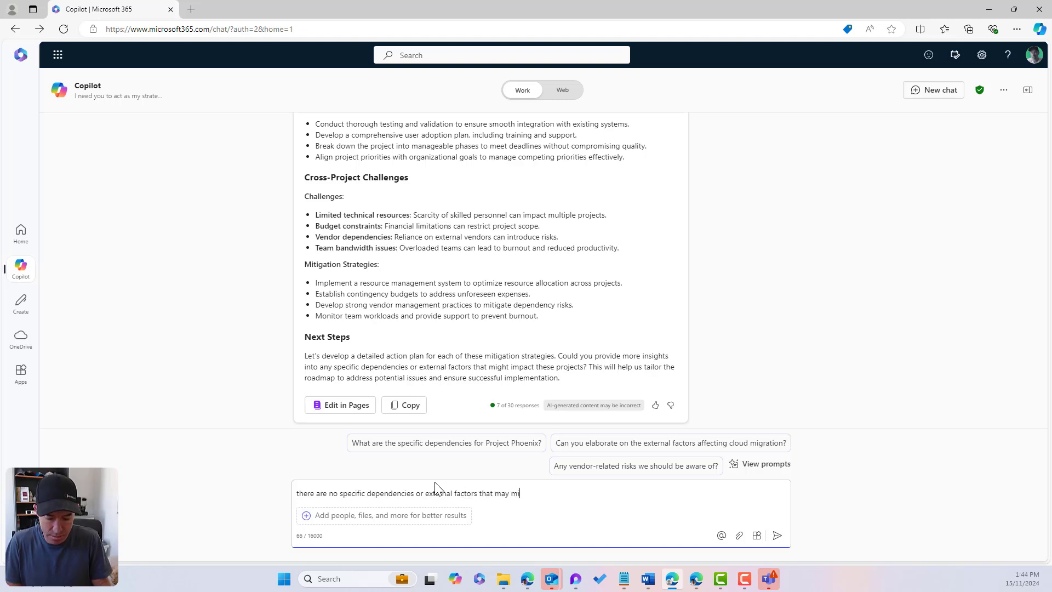
key(BackSpace)
key(BackSpace)
text(impact th)
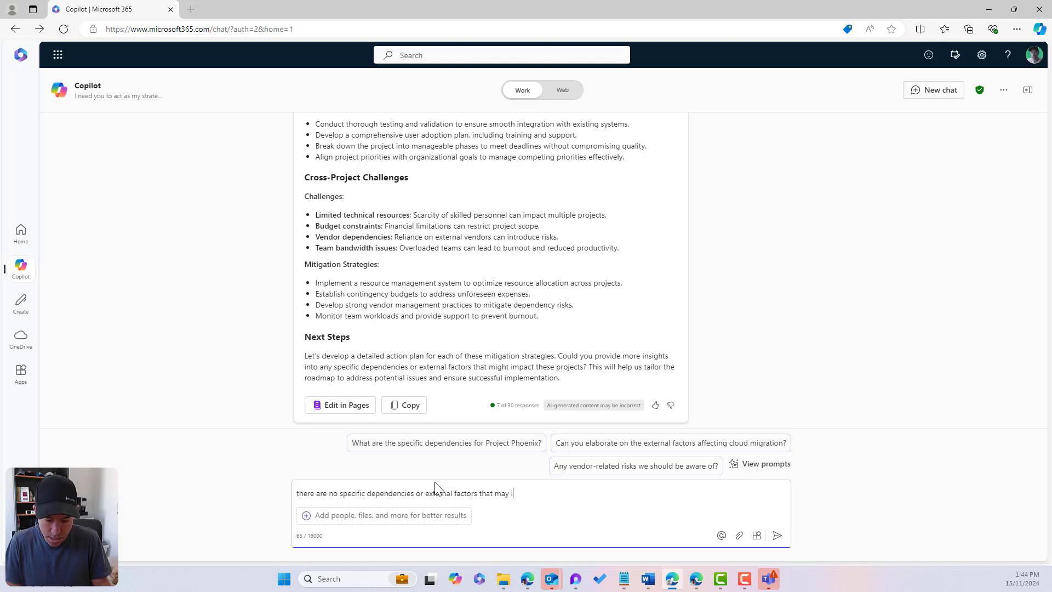
text(ese projects)
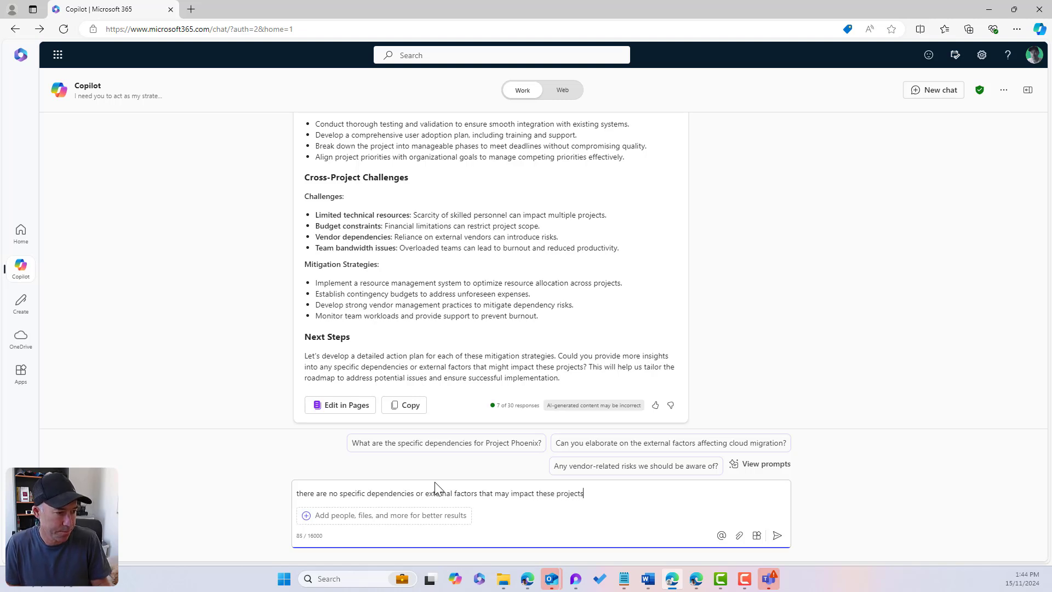
key(Return)
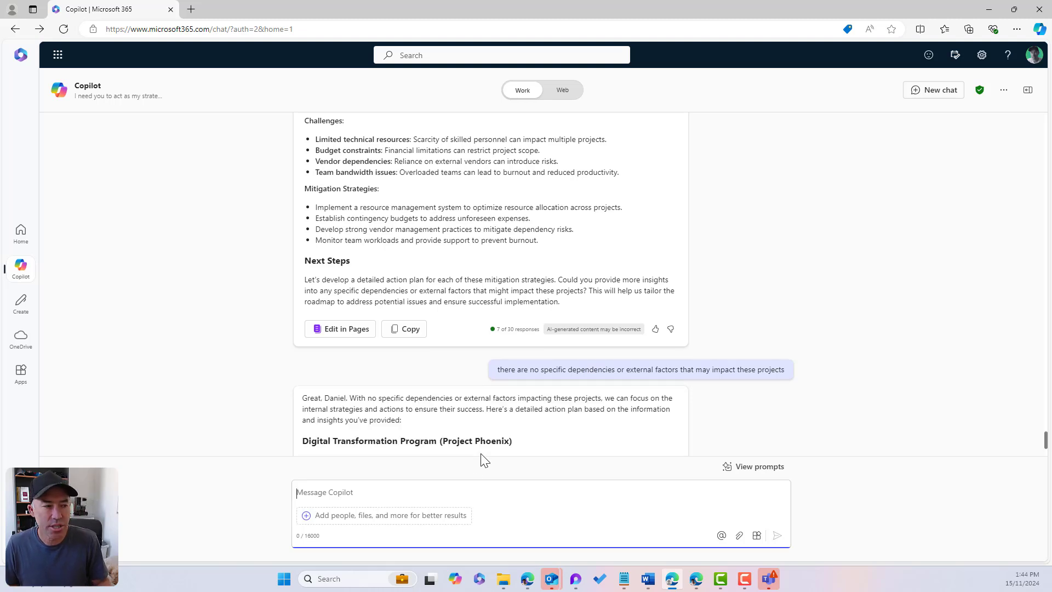
Examine the detailed action plan in the reply, from the Digital Transformation Program to Implementation and Monitoring.
scroll(514, 384, down, 2)
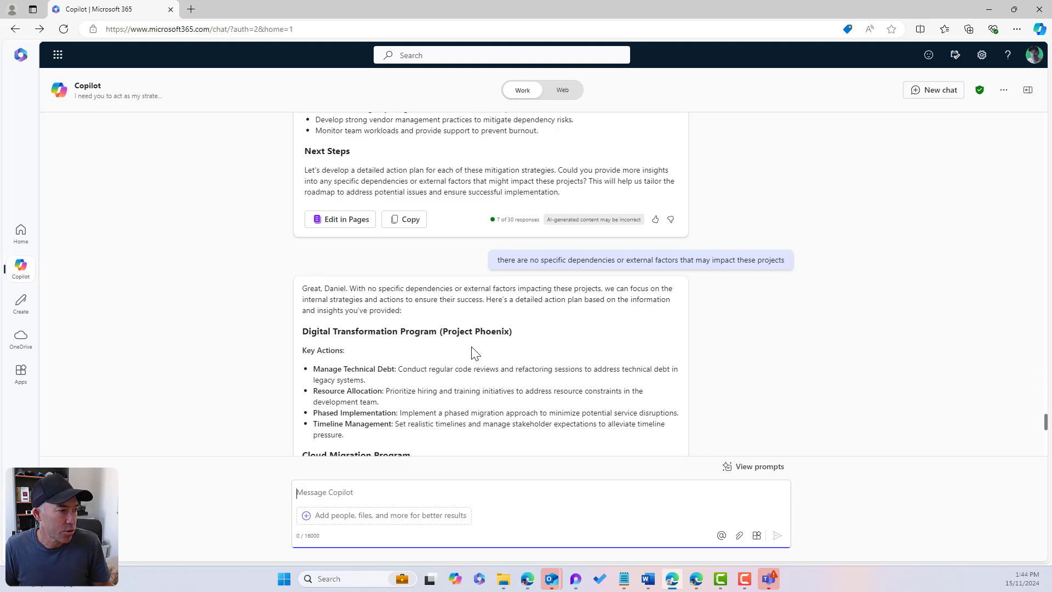
scroll(474, 353, down, 2)
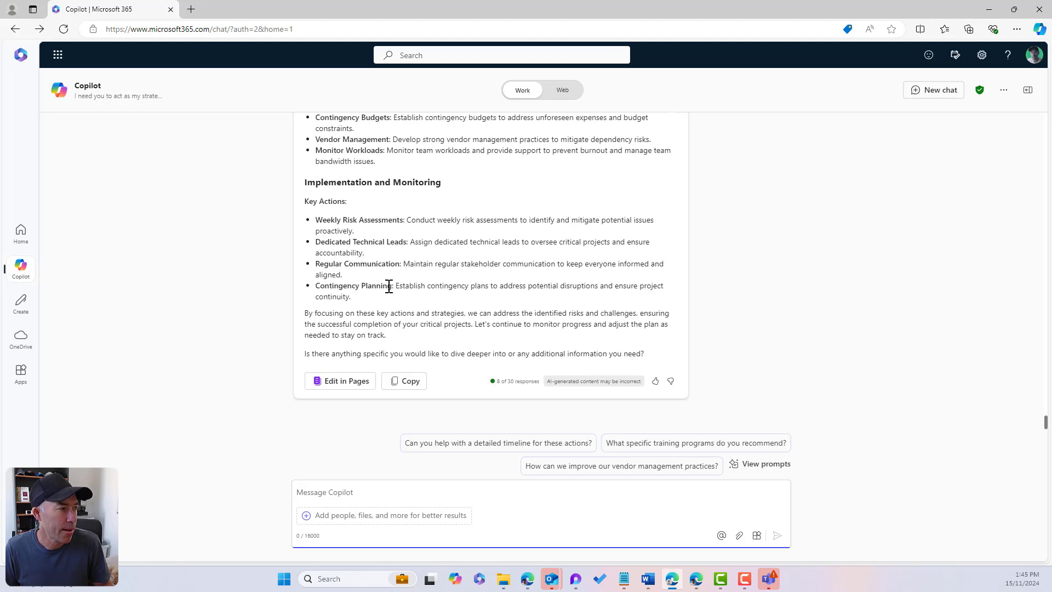
scroll(389, 286, up, 2)
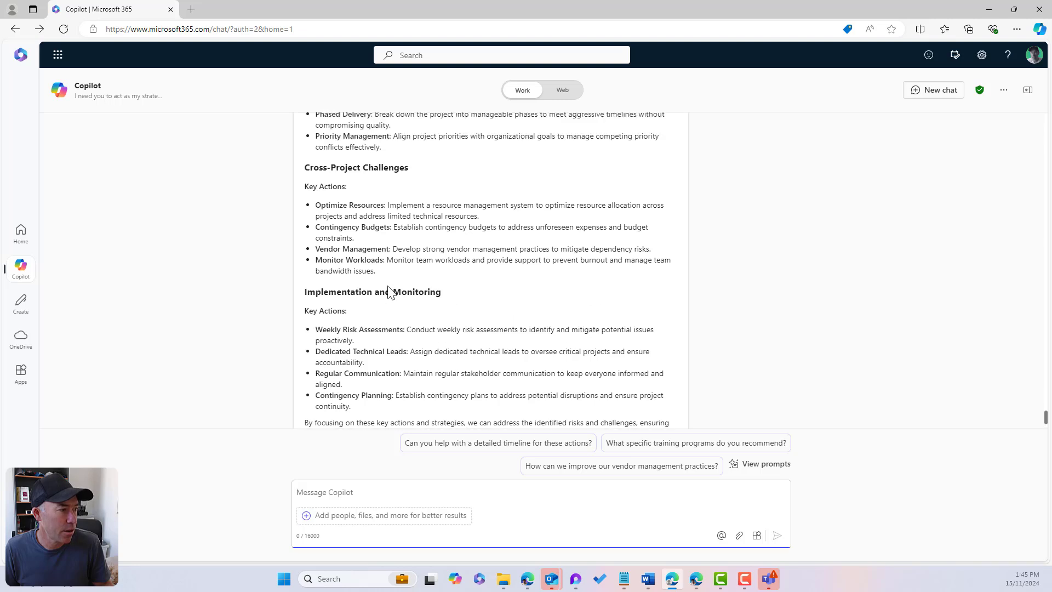
Begin a new message to Copilot with "Can you please provide an overall strategy and roadmap for the next 12 months".
scroll(389, 291, down, 2)
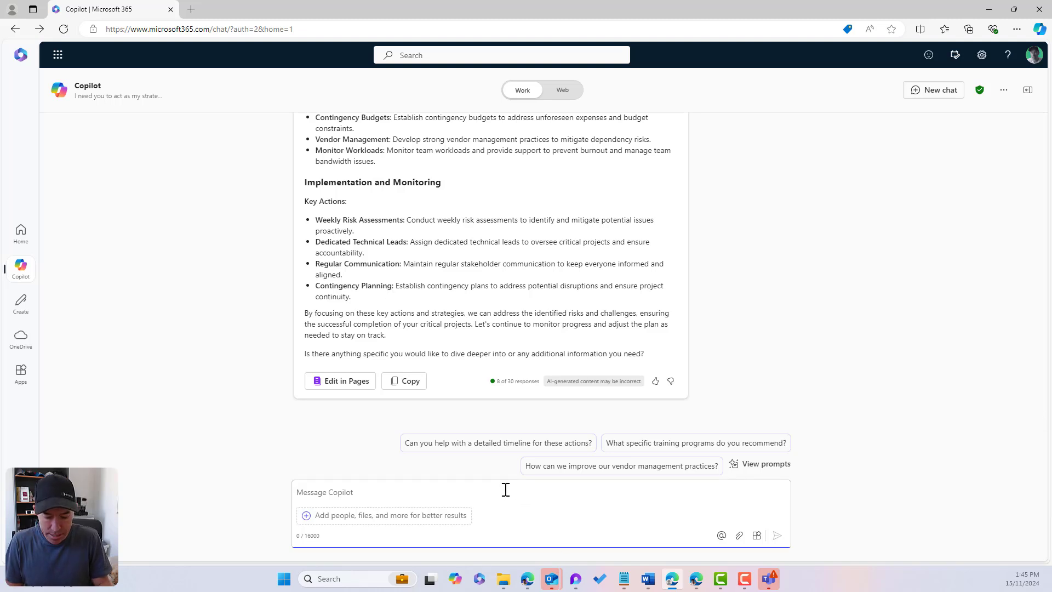
text(Can you pleae)
key(BackSpace)
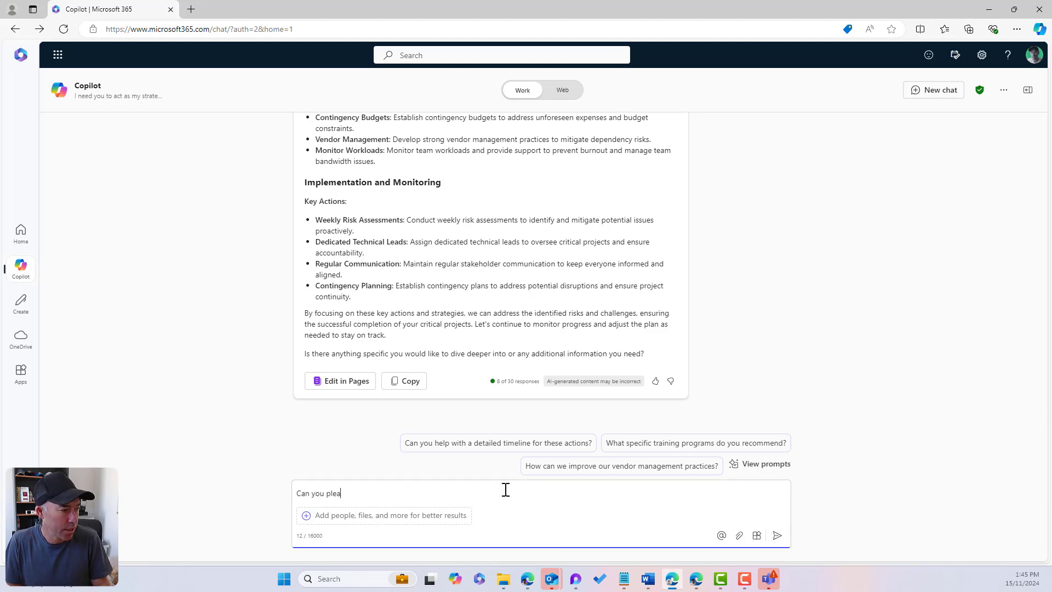
text(se prov)
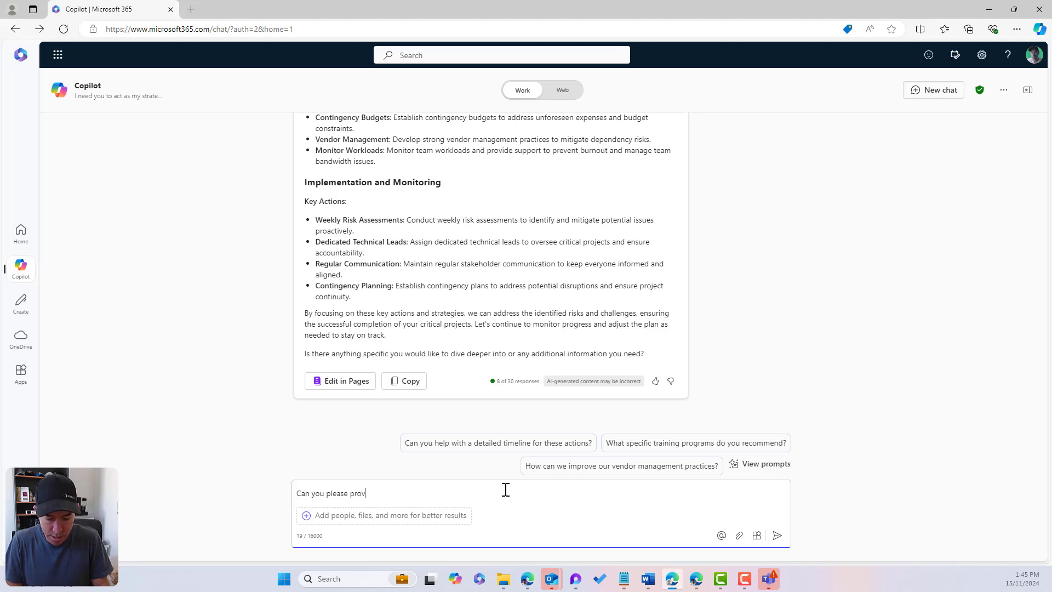
text(ide an overal)
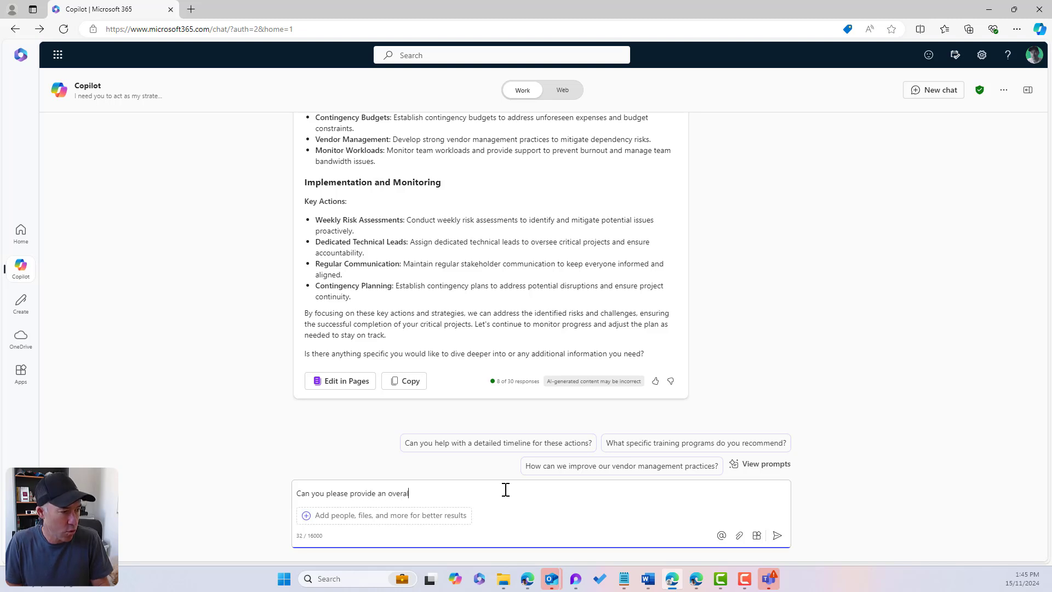
text(l strategy and roadhm)
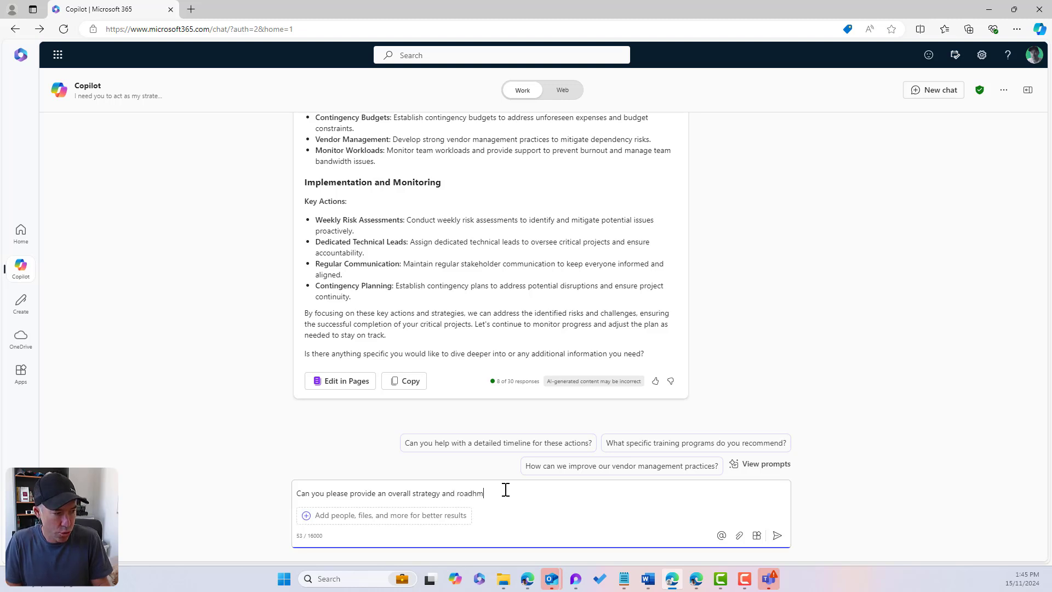
key(BackSpace)
key(BackSpace)
text(map for the)
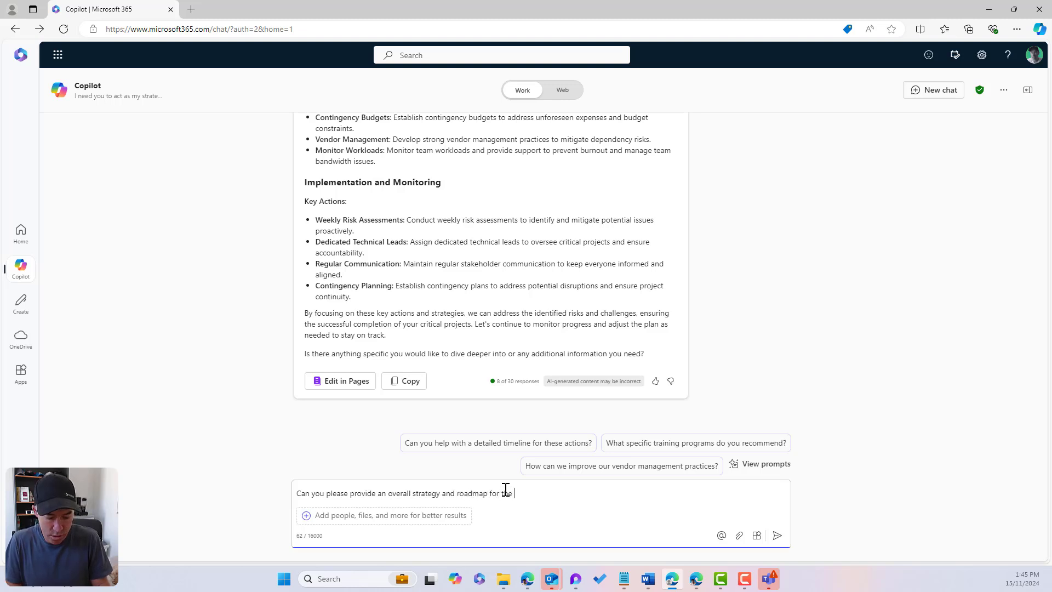
text( next 12 moths)
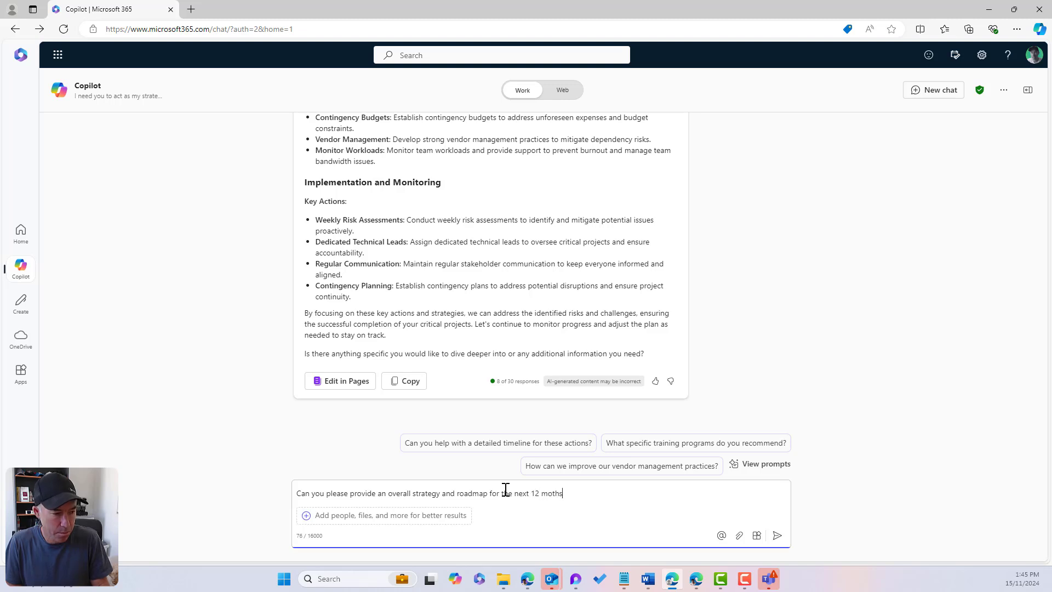
key(BackSpace)
key(BackSpace)
key(BackSpace)
text(nth)
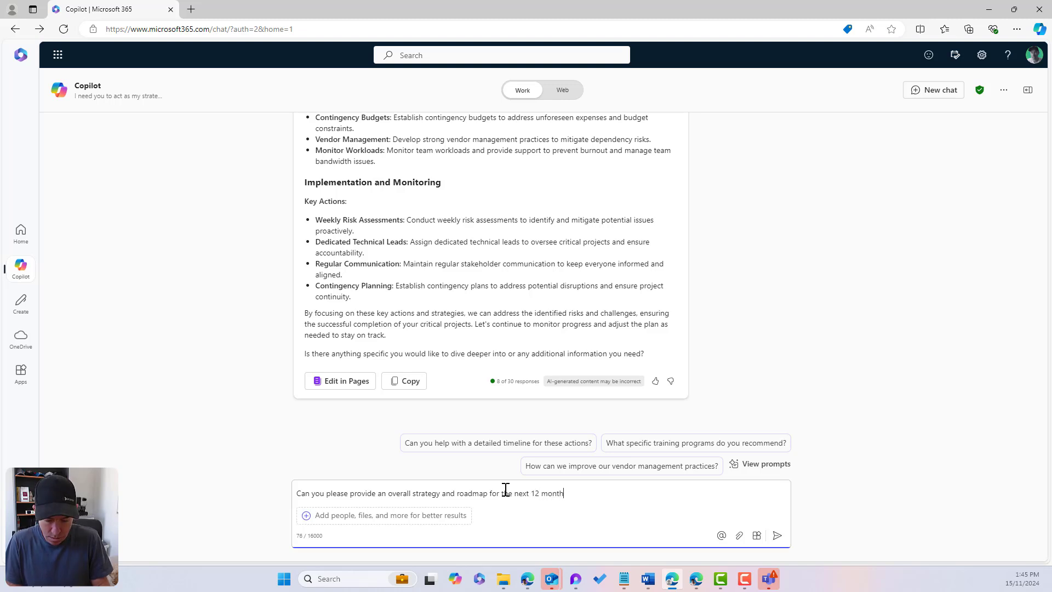
Continue the message with "to improve our project operations and profitiablity of our company please".
text(s to impro)
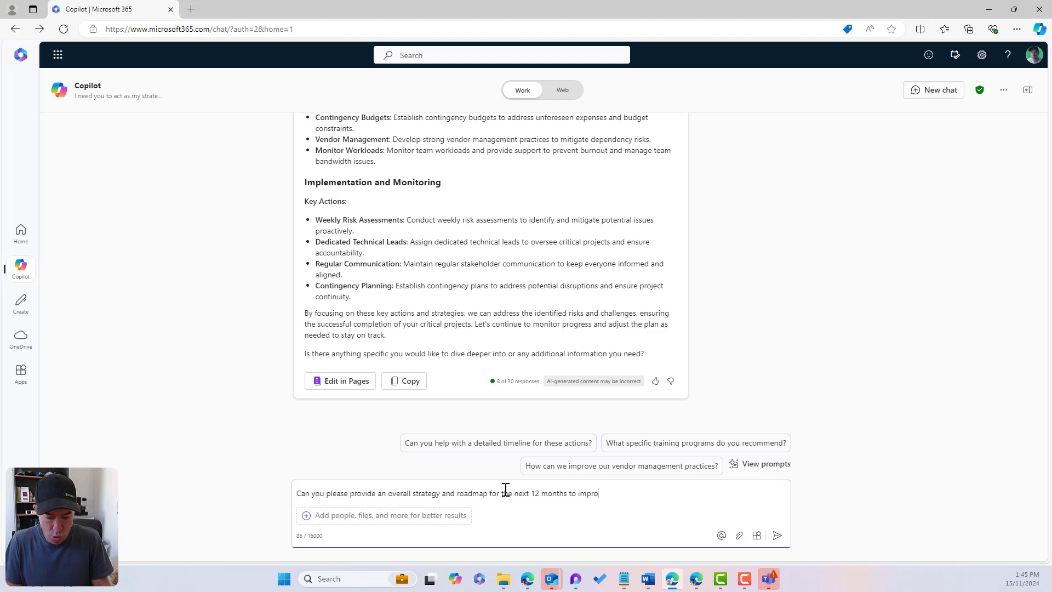
text(ve our pro)
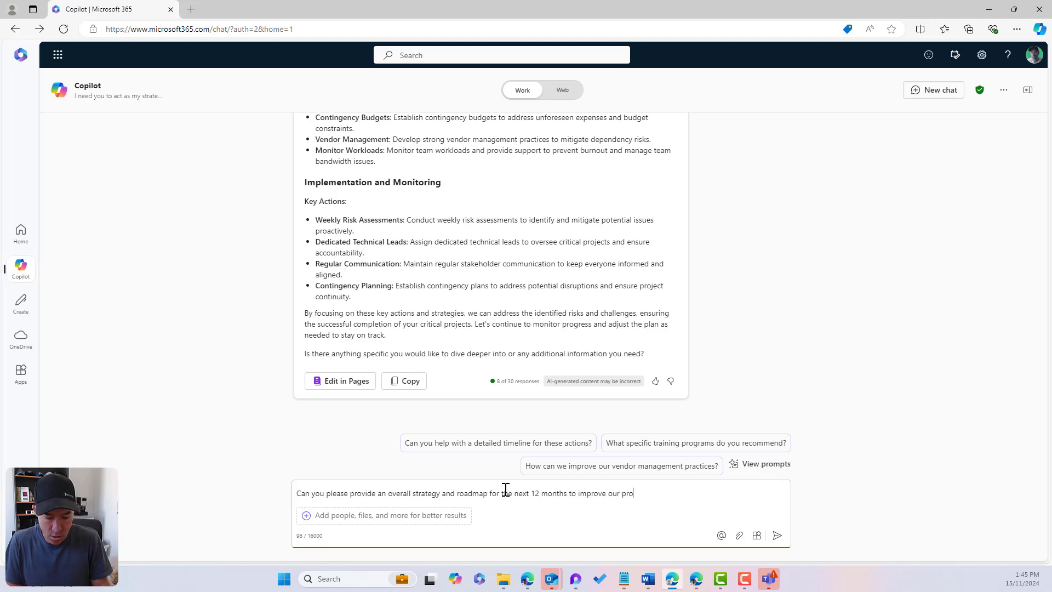
text(ject operations)
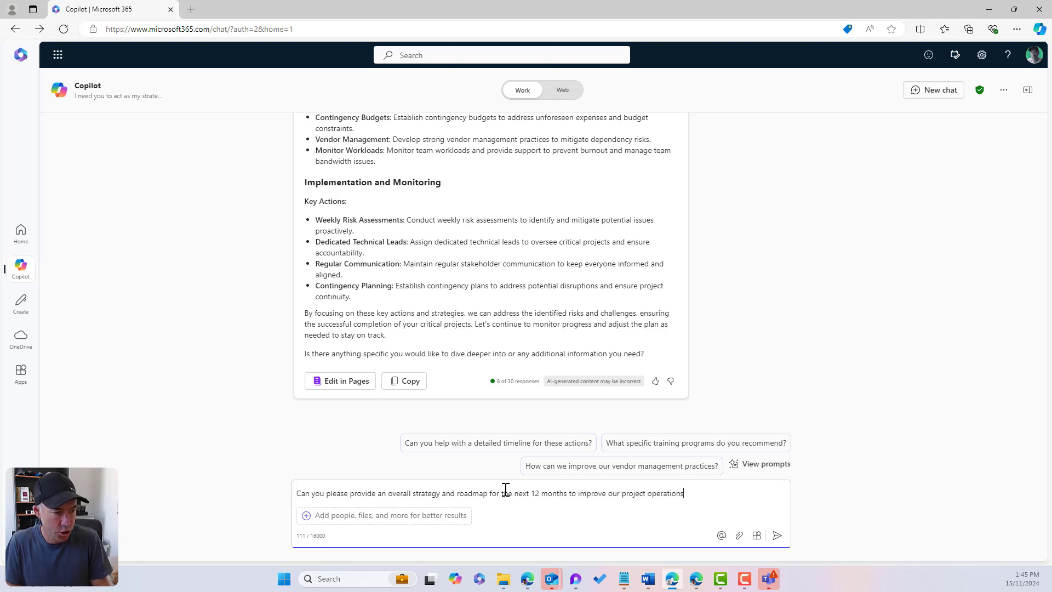
text( and prfitiboi)
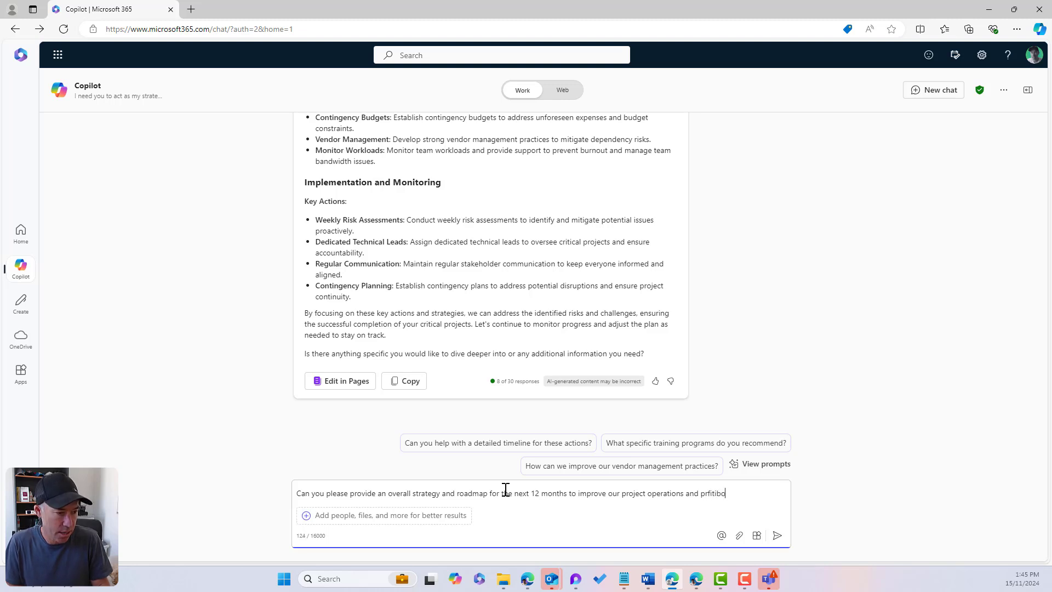
key(BackSpace)
key(BackSpace)
key(BackSpace)
key(BackSpace)
key(BackSpace)
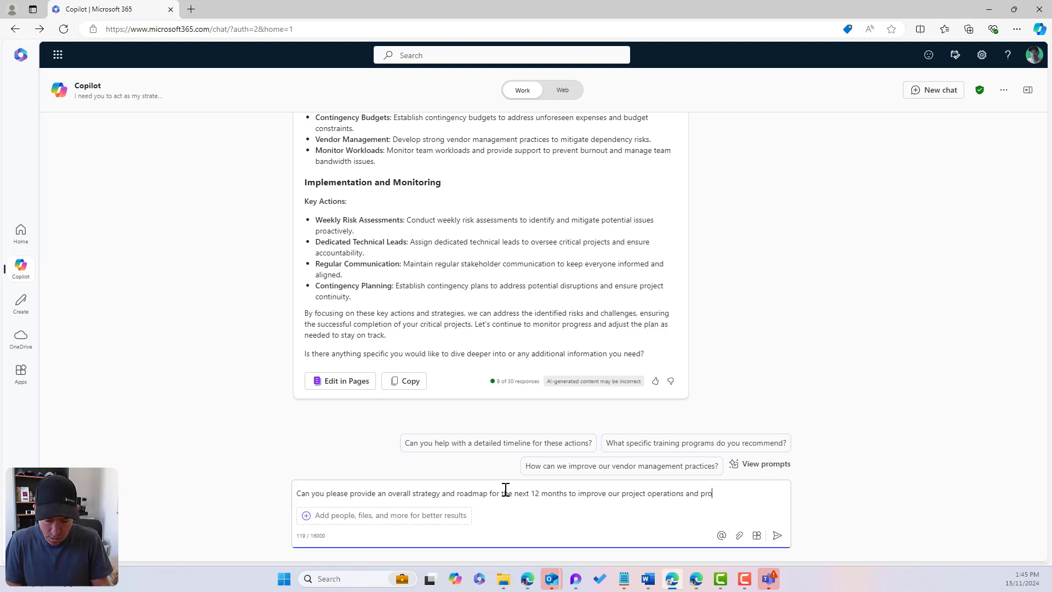
text(tiablity )
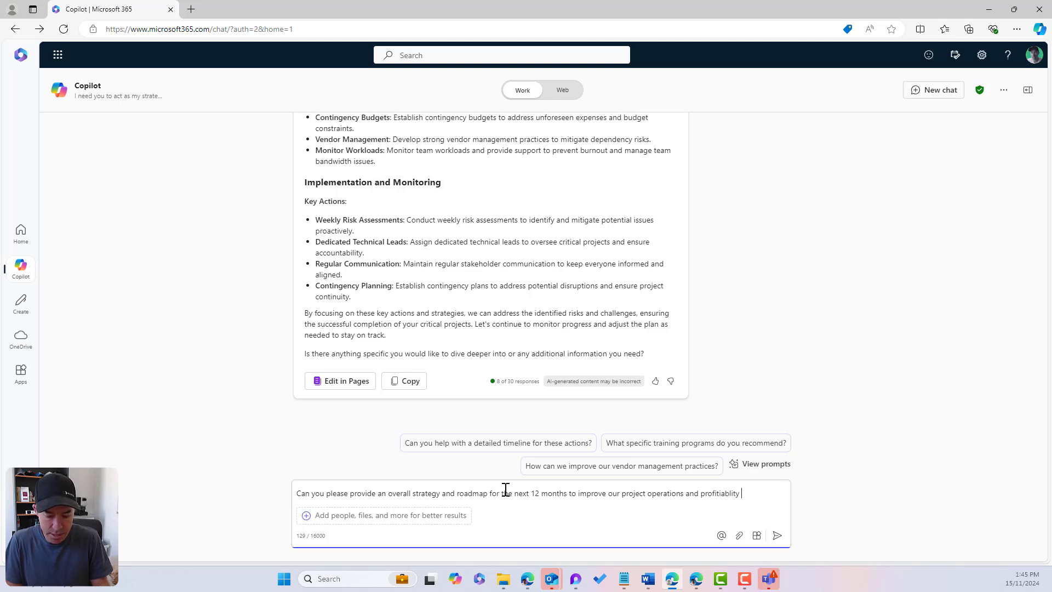
text(of ou)
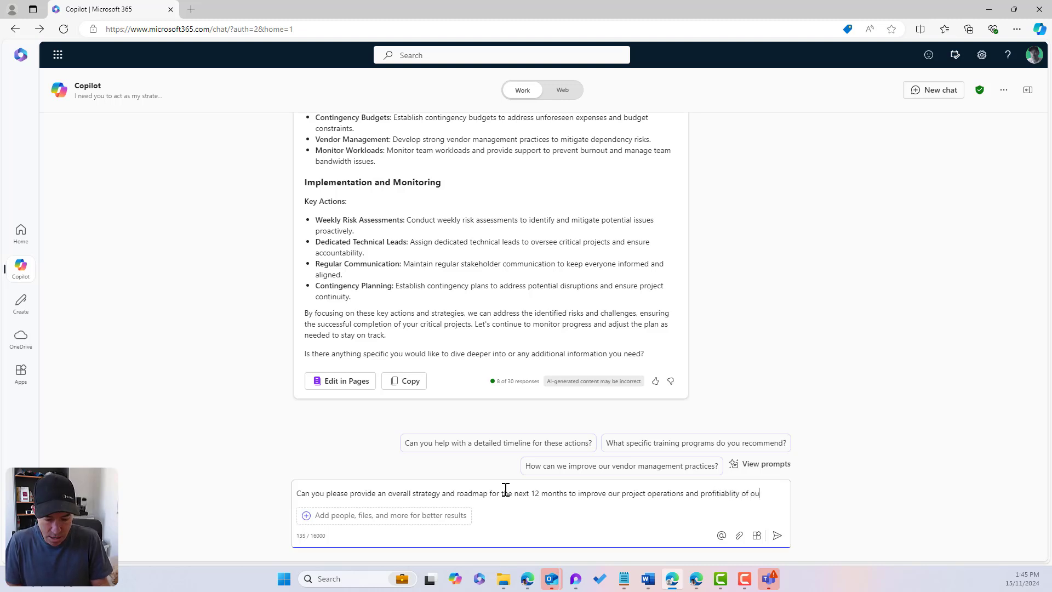
text(r company please)
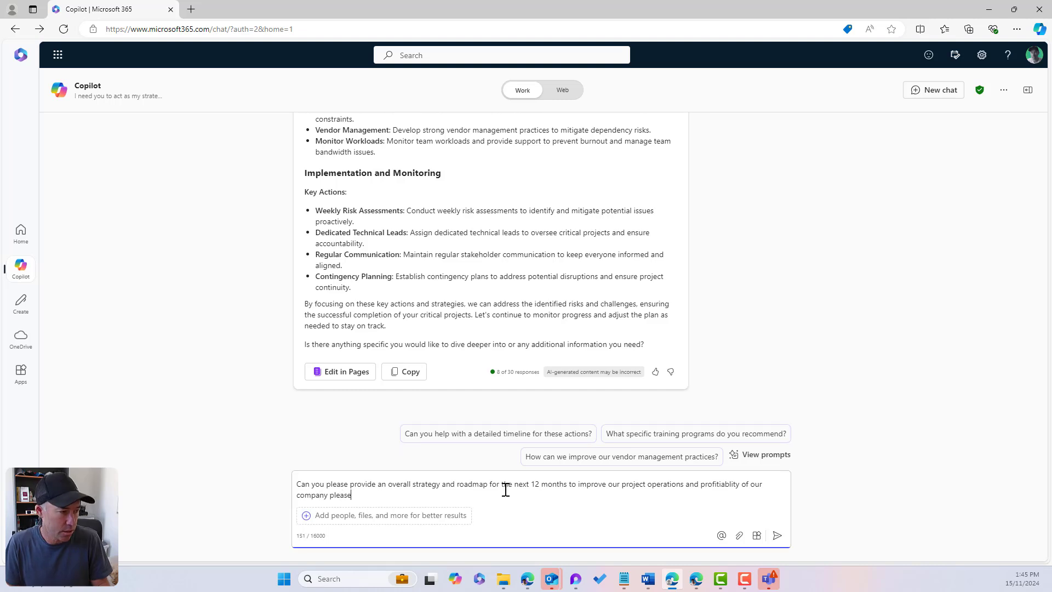
Complete the message with "based on the information gathered" and send it.
text( based ont he in)
key(BackSpace)
key(BackSpace)
key(BackSpace)
key(BackSpace)
key(BackSpace)
key(BackSpace)
key(BackSpace)
text(the i)
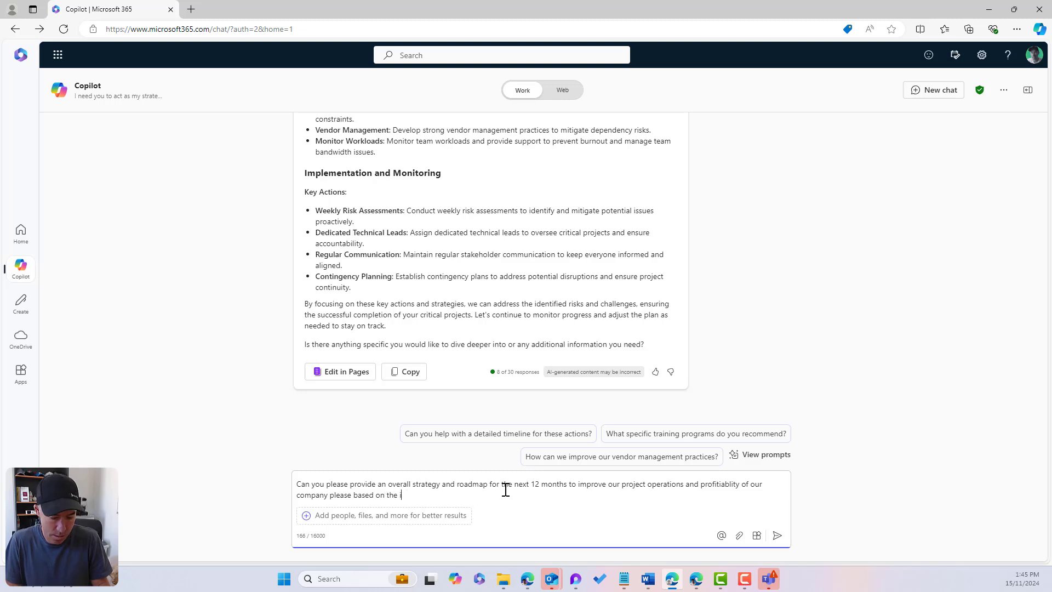
text(nto)
key(BackSpace)
key(BackSpace)
text(fo)
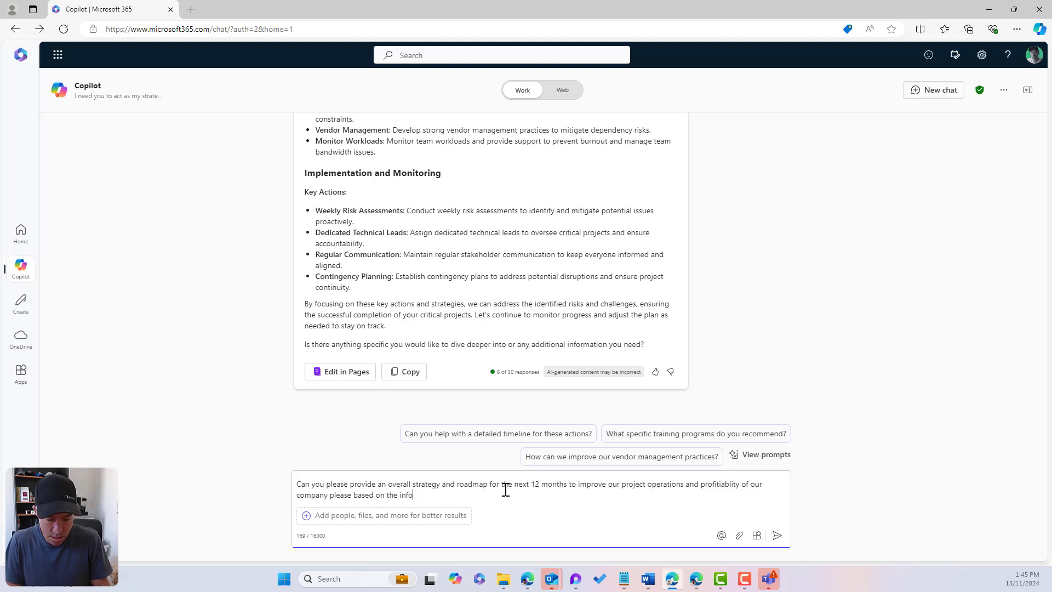
text(rmation gate)
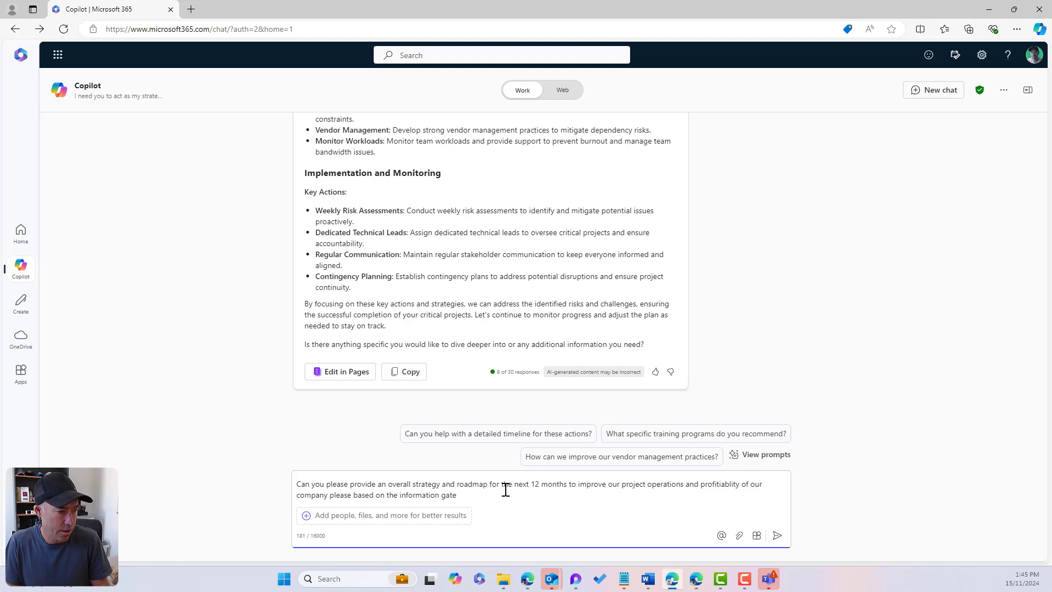
text(hered)
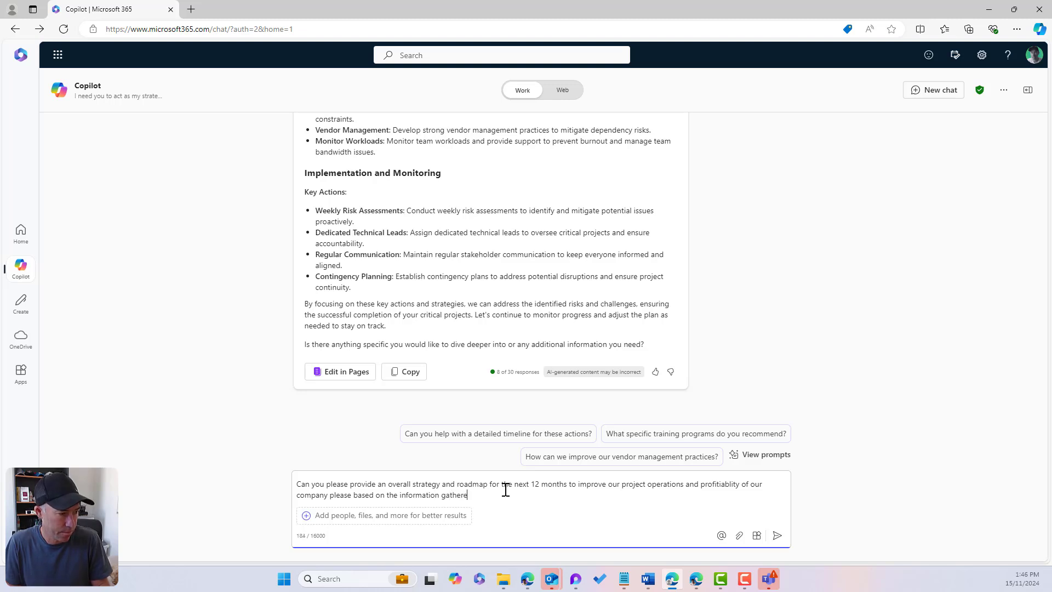
key(Return)
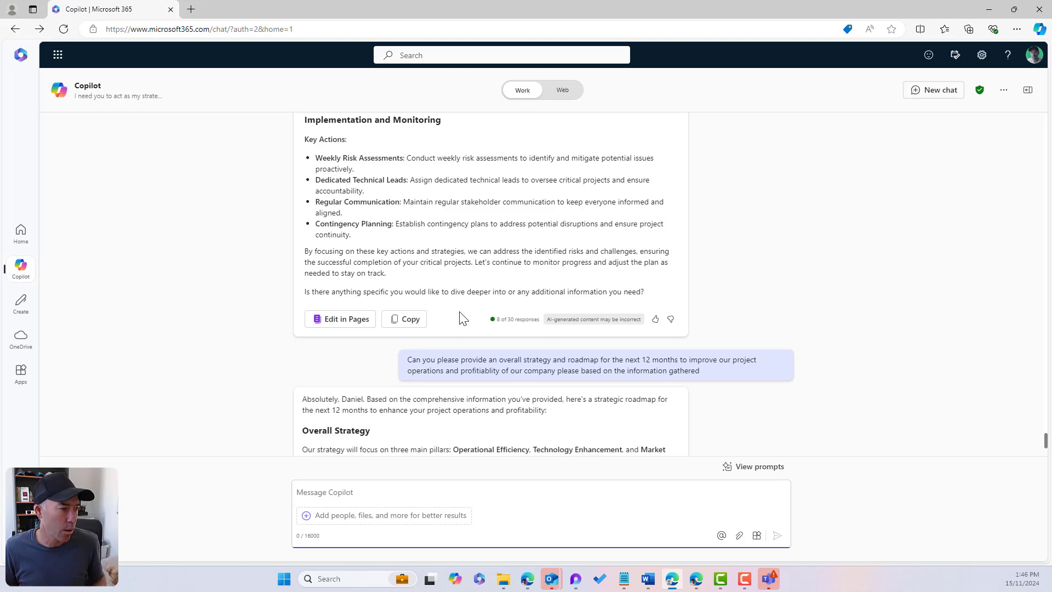
Skim the roadmap reply and examine its Overall Strategy and Q1 sections, highlighting the strategy heading, the January - March period and Market Expansion.
scroll(492, 318, down, 2)
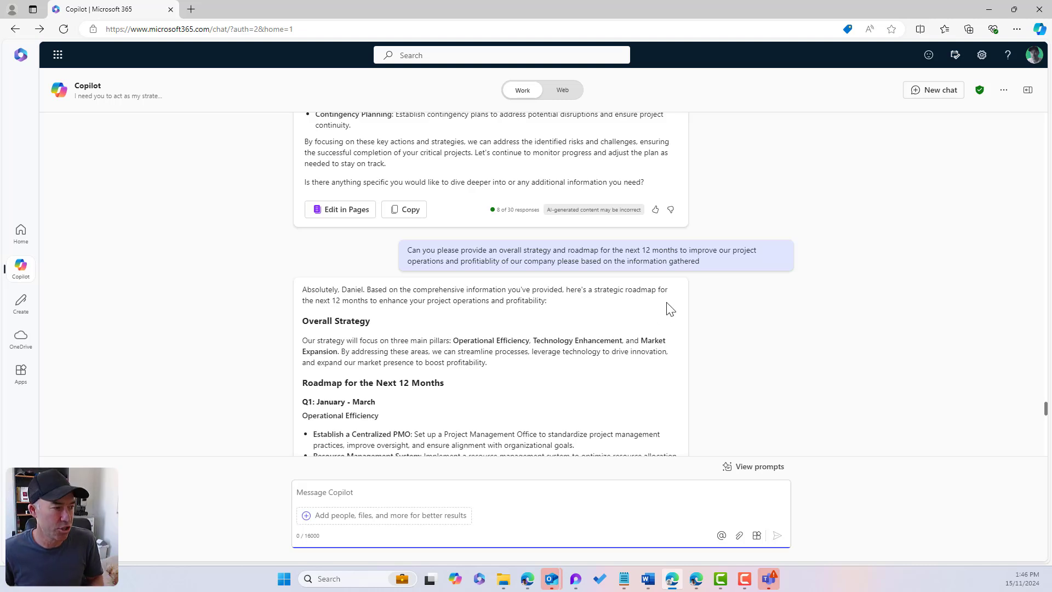
scroll(668, 307, down, 1)
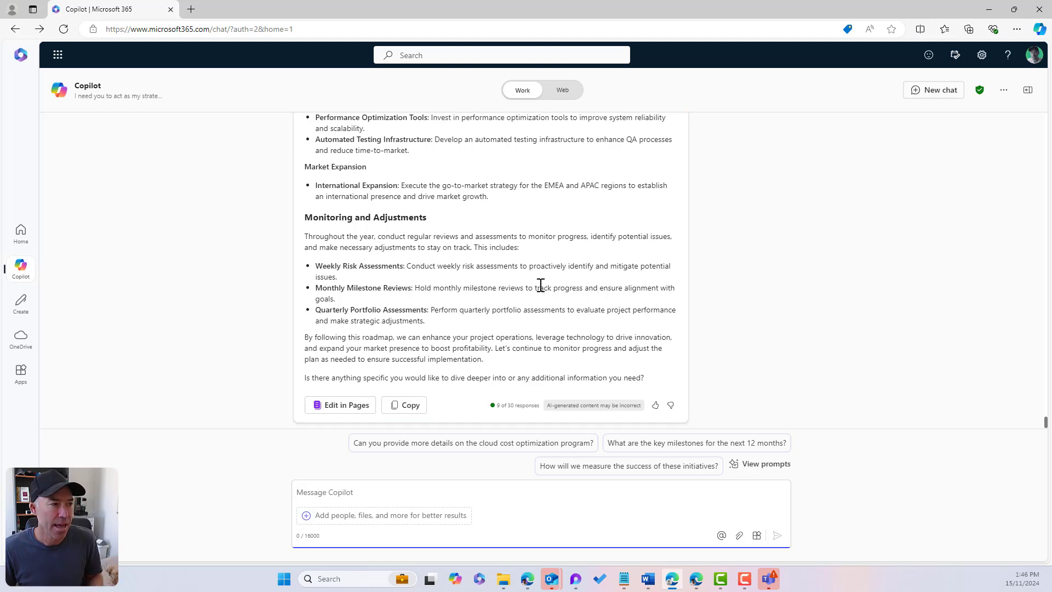
scroll(493, 265, up, 5)
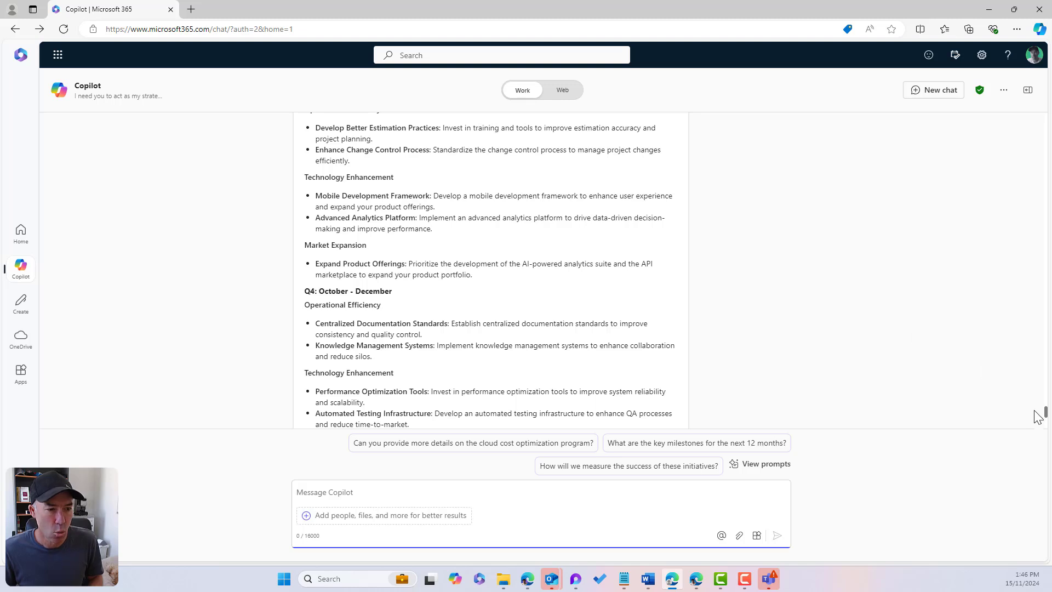
scroll(1046, 411, up, 3)
drag(1046, 408, 1046, 392)
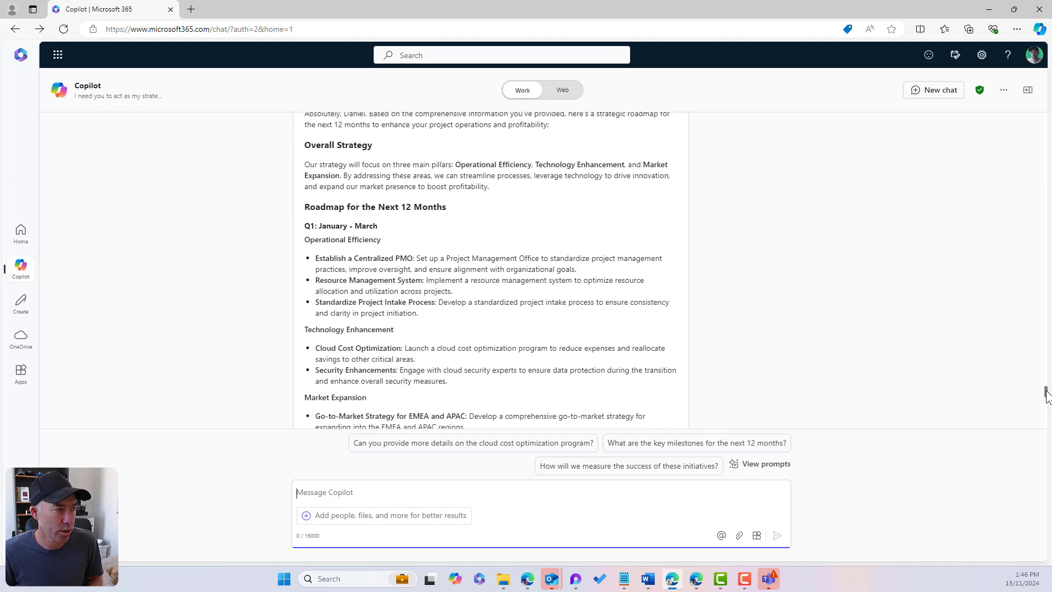
drag(310, 144, 416, 166)
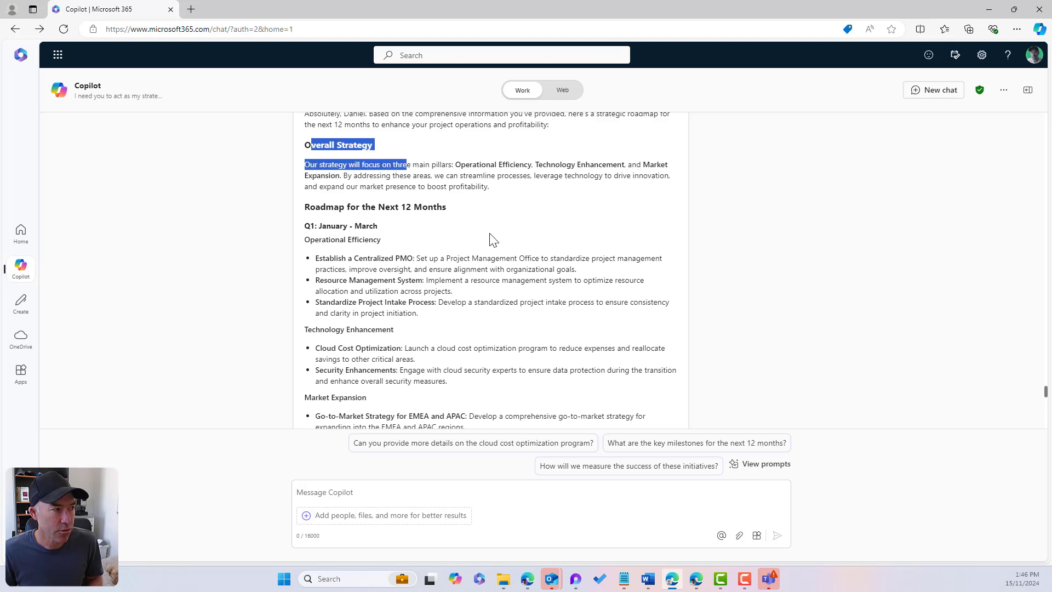
drag(327, 226, 405, 226)
scroll(451, 228, down, 4)
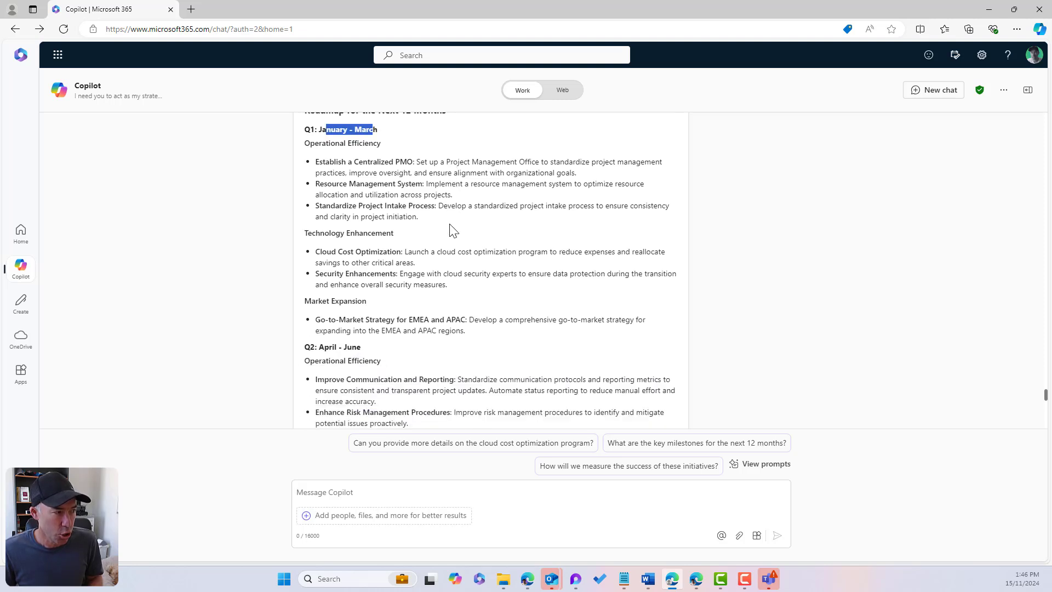
scroll(450, 228, up, 1)
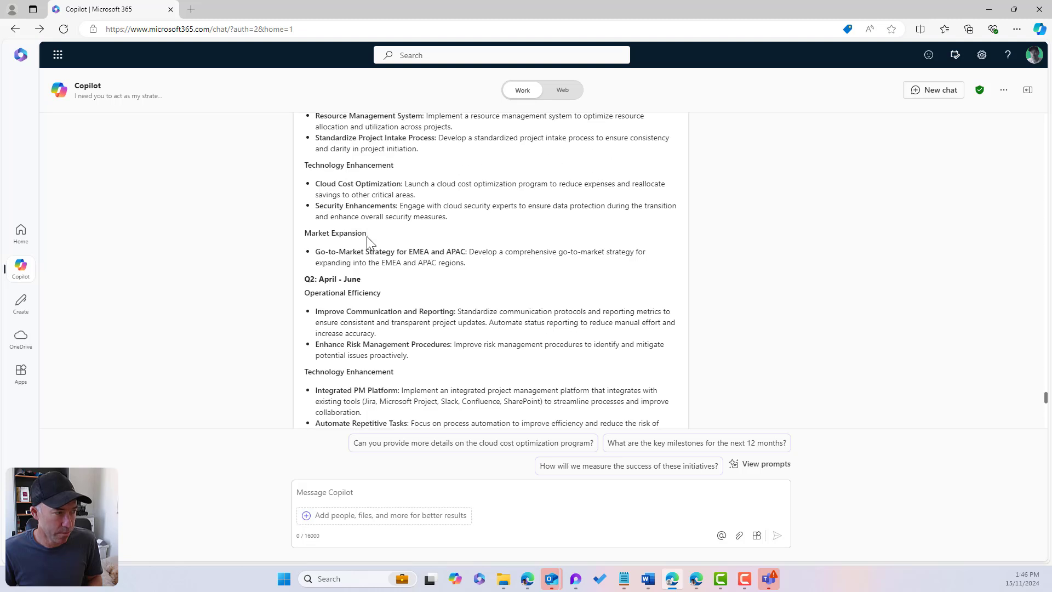
double_click(331, 232)
scroll(373, 215, up, 3)
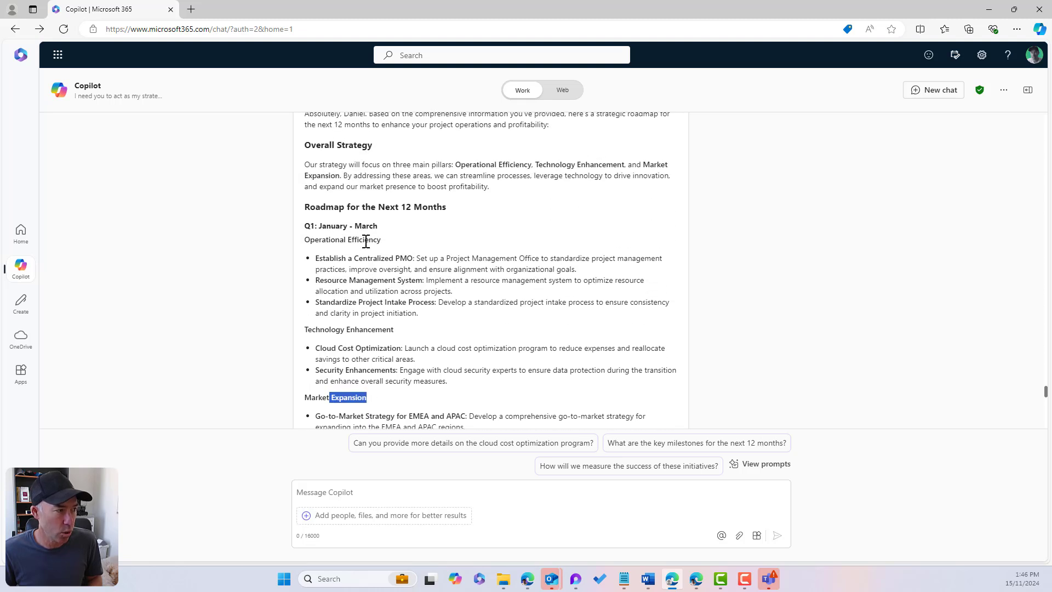
click(364, 240)
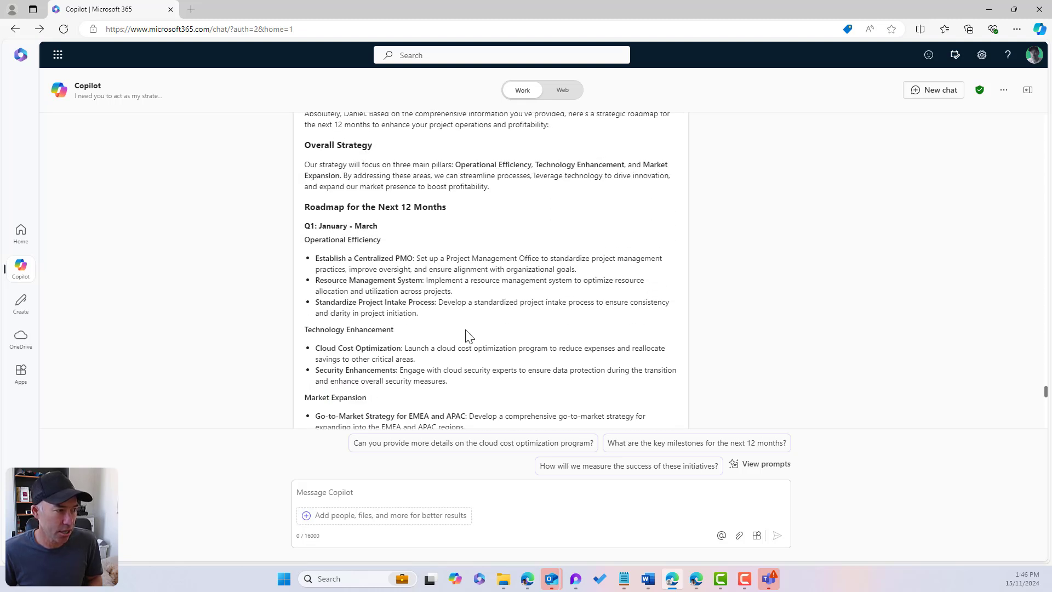
Examine the Q2 to Q4 sections of the roadmap, highlighting Q2's Operational Efficiency, Technology Enhancement and Market Expansion headings.
scroll(466, 332, down, 4)
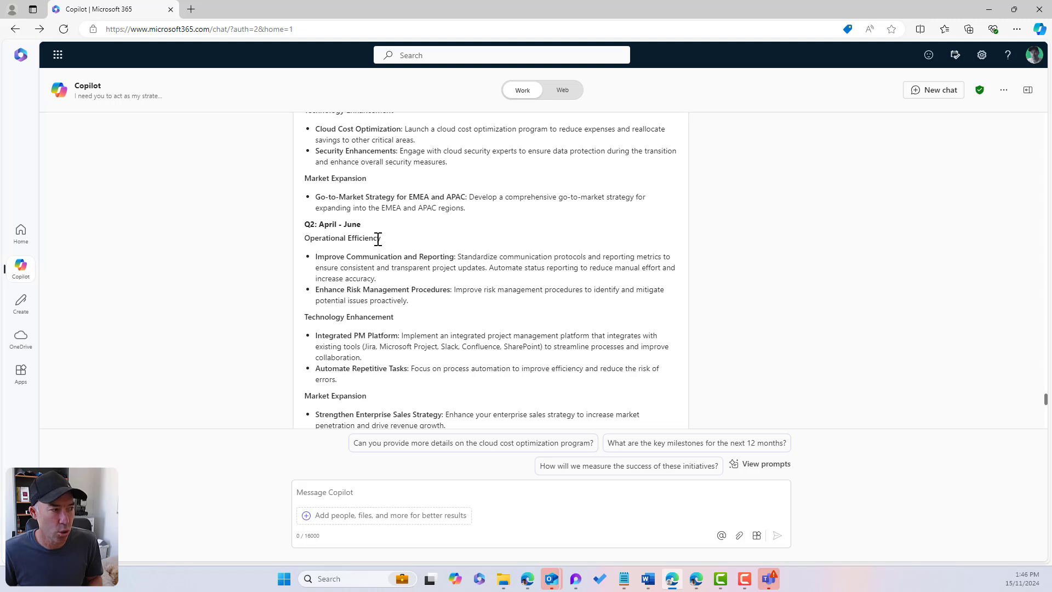
drag(383, 240, 311, 239)
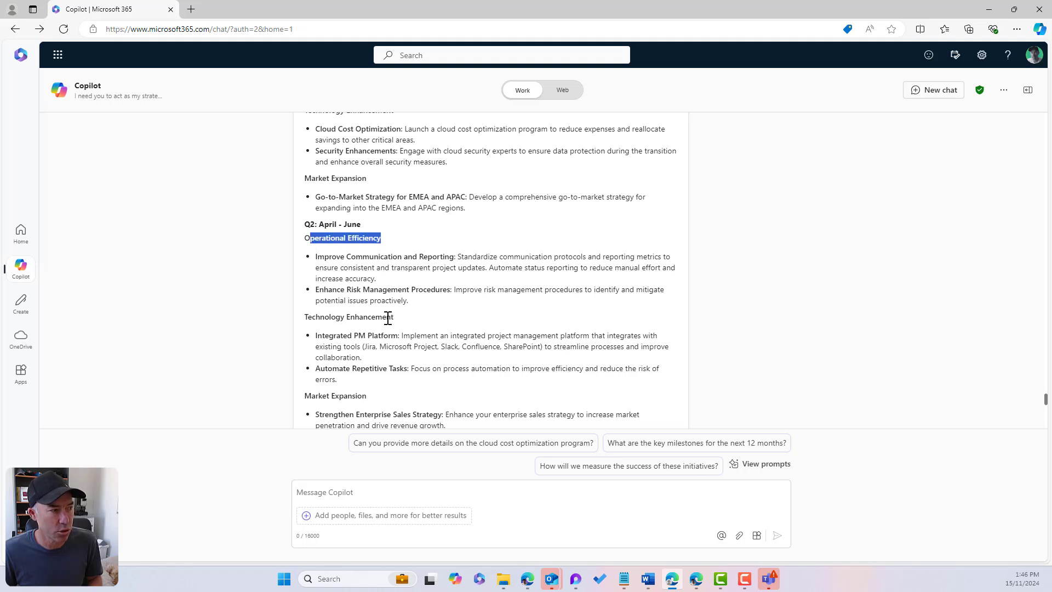
drag(341, 317, 438, 323)
scroll(436, 322, down, 2)
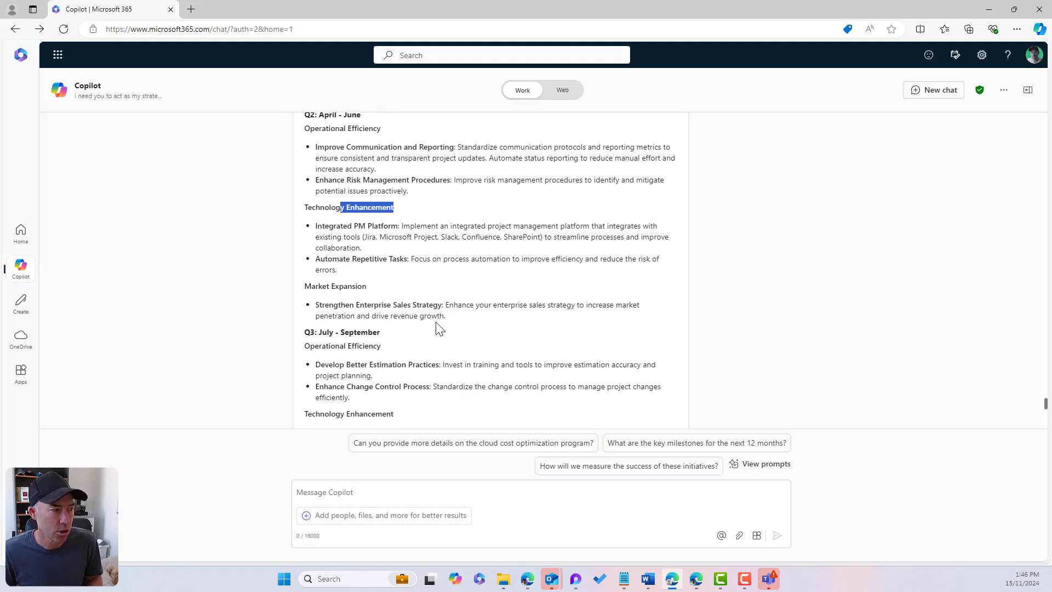
drag(378, 286, 311, 286)
scroll(371, 293, down, 4)
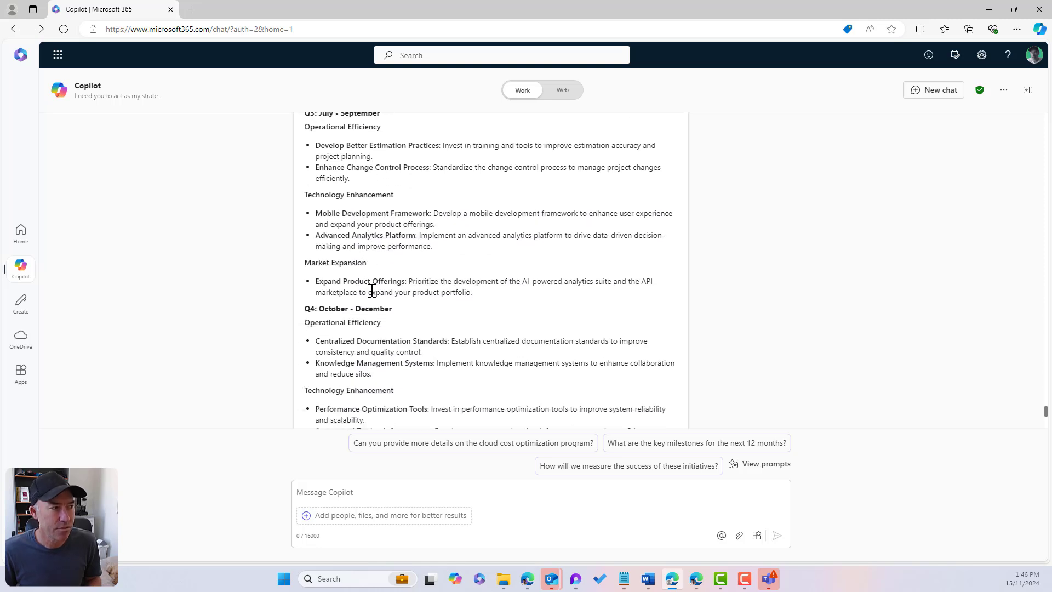
scroll(372, 290, up, 3)
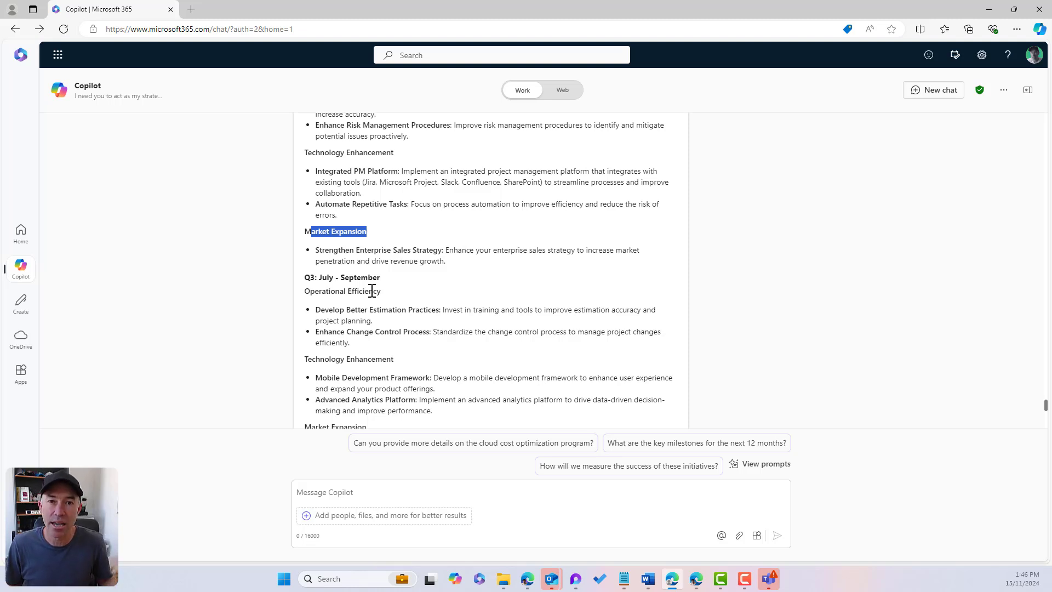
Examine the Q4 and Monitoring and Adjustments sections of the roadmap reply, briefly showing and hiding the side pane.
scroll(367, 304, down, 5)
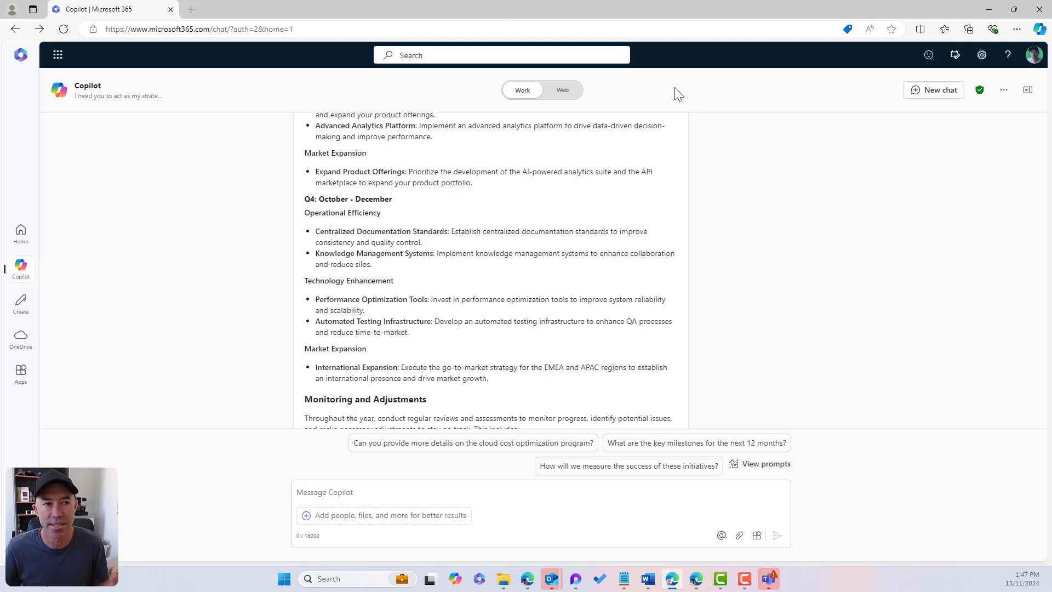
click(1028, 91)
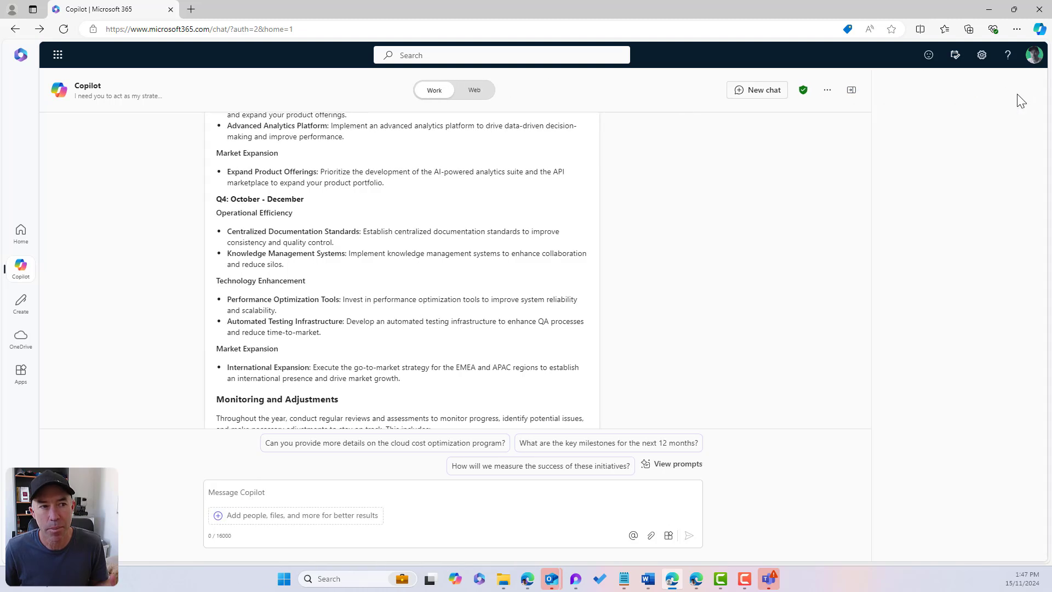
click(850, 93)
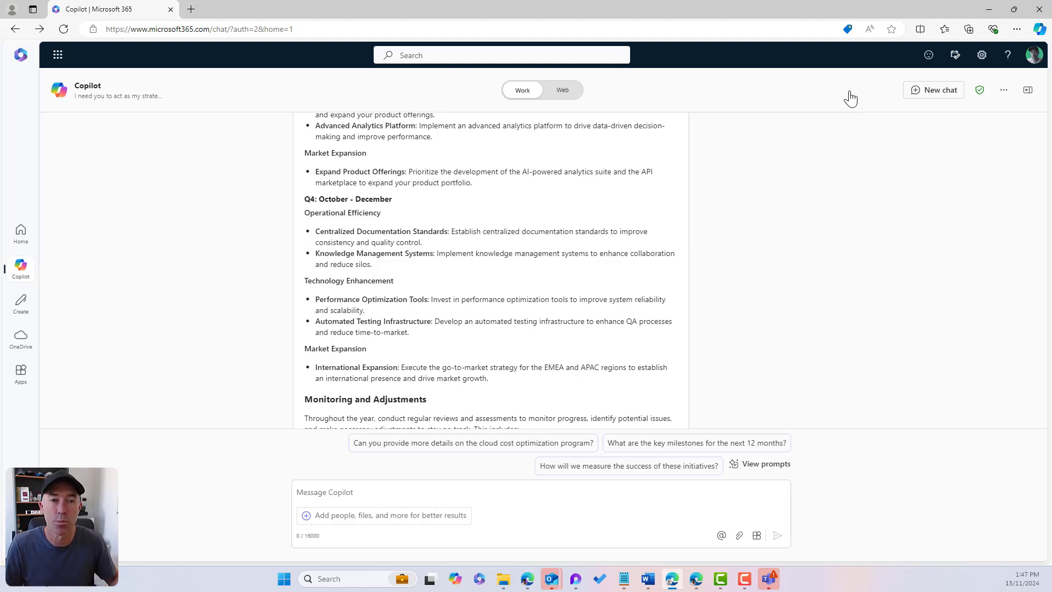
scroll(509, 268, up, 3)
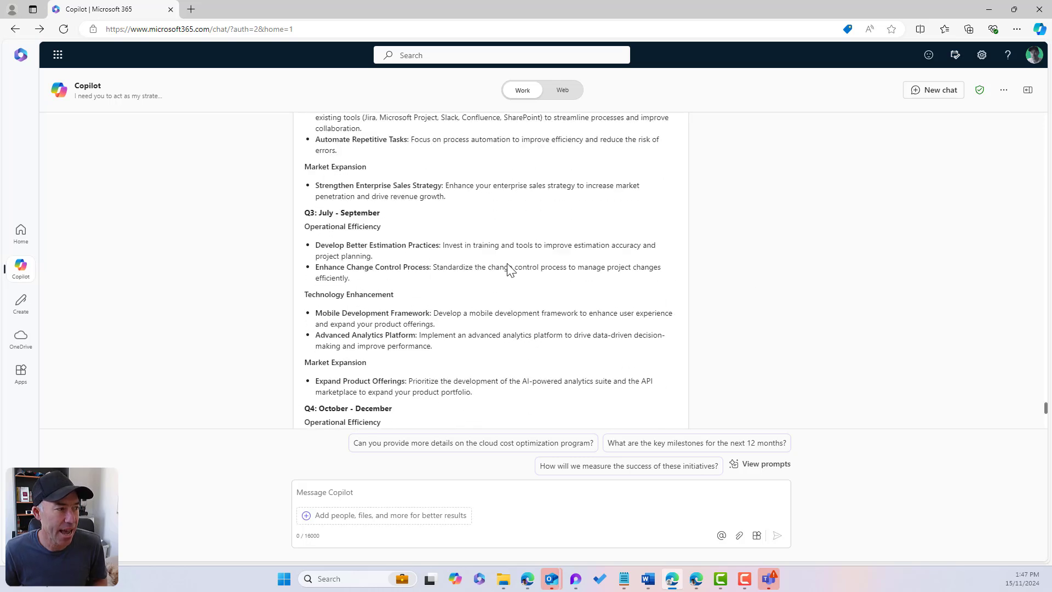
scroll(508, 268, up, 2)
scroll(510, 263, down, 10)
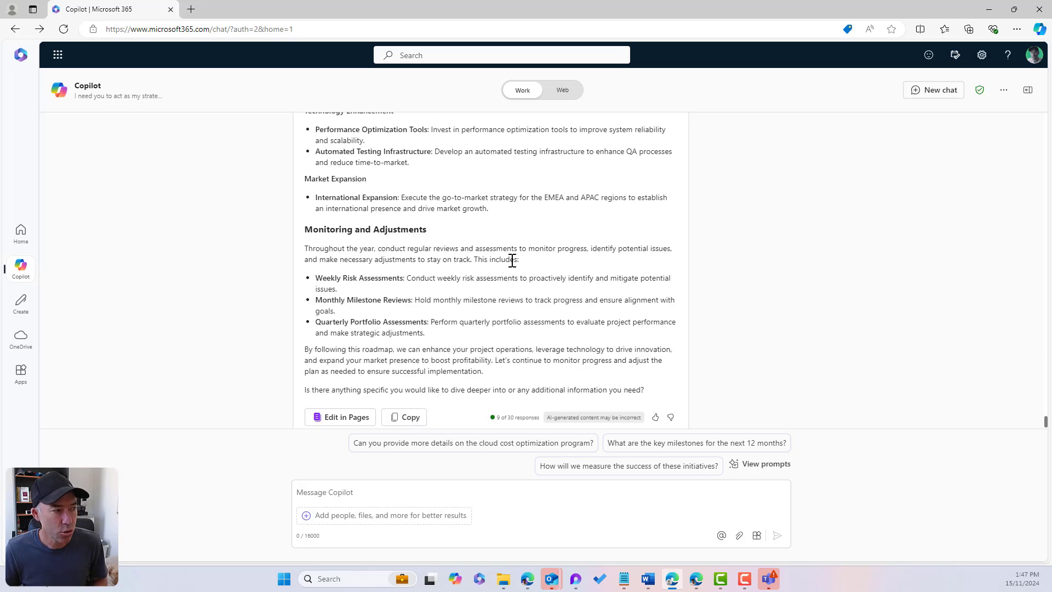
scroll(512, 260, down, 1)
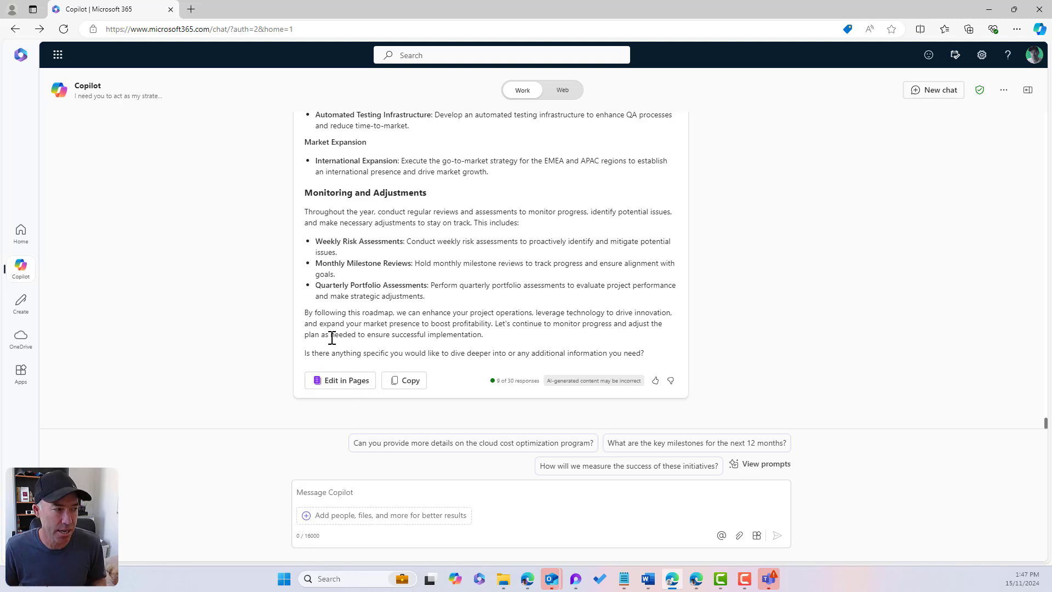
Open the roadmap reply as an editable page and retitle it "Proposed 12 month Start and Roadmap".
click(344, 382)
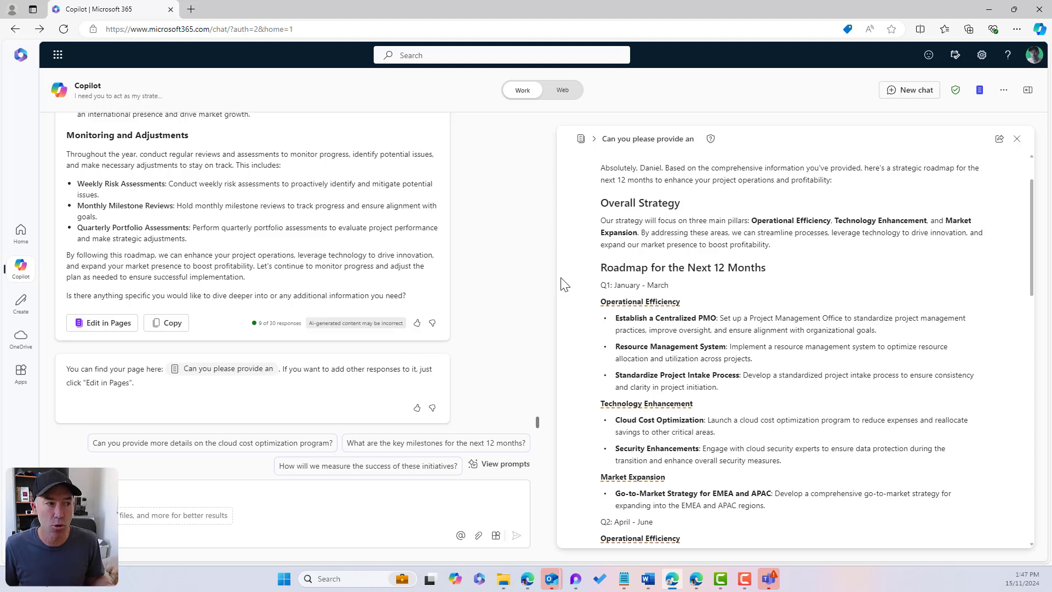
scroll(683, 279, up, 1)
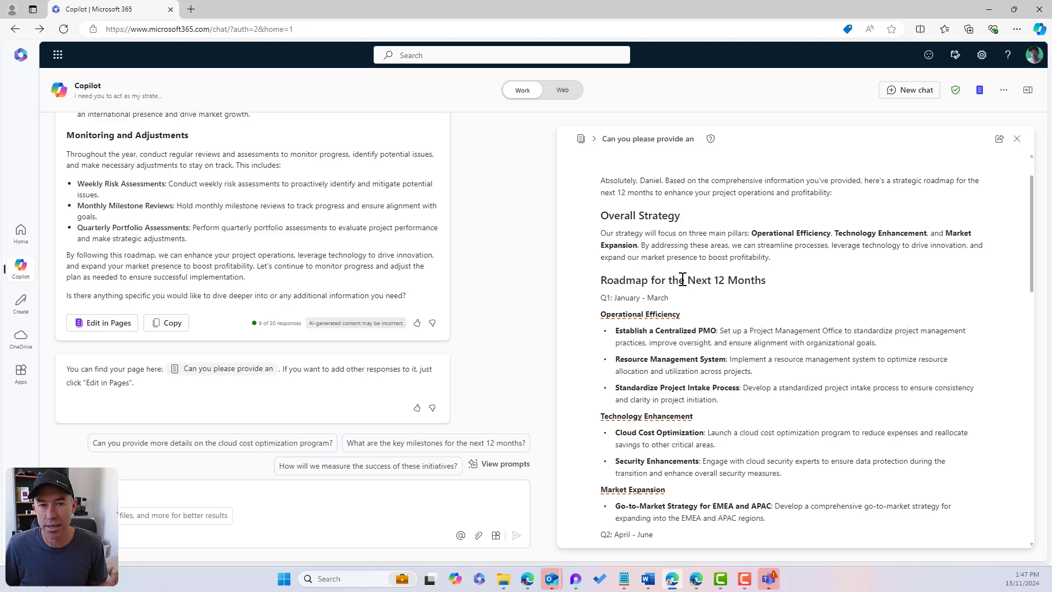
drag(800, 195, 567, 195)
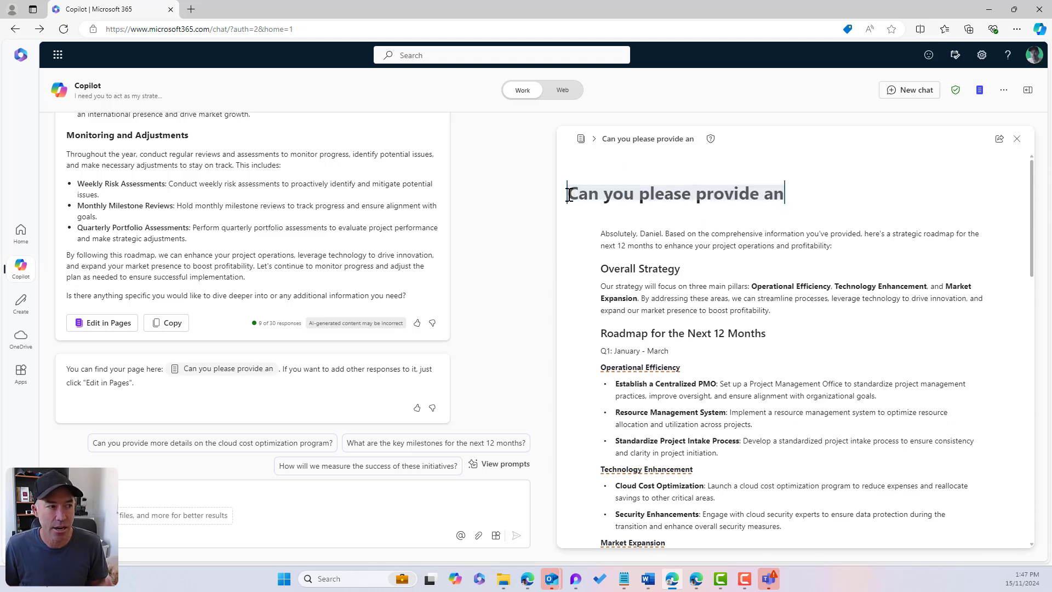
text(Proppose)
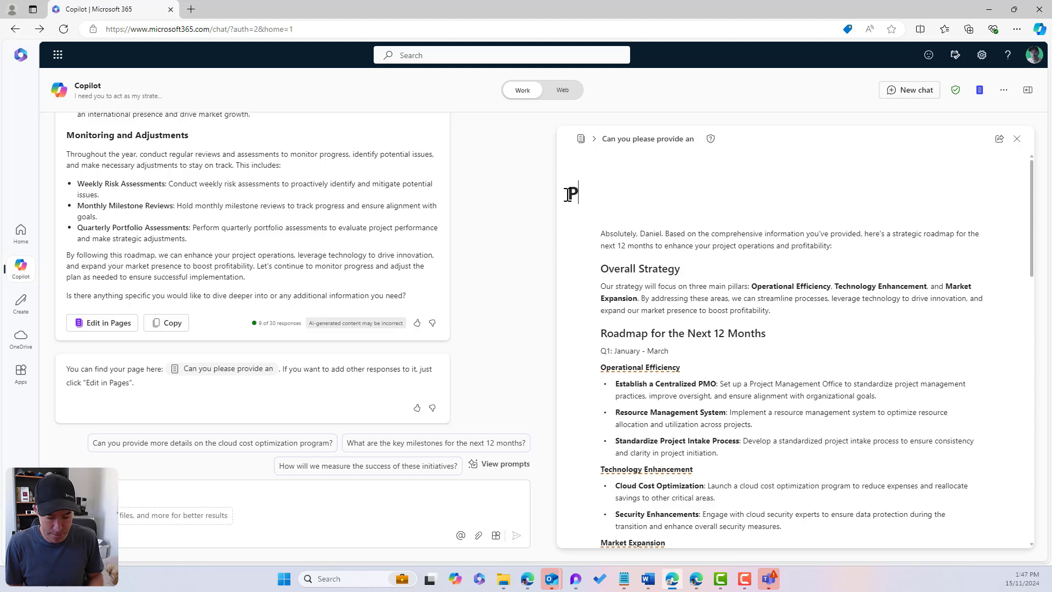
key(BackSpace)
key(BackSpace)
key(BackSpace)
key(BackSpace)
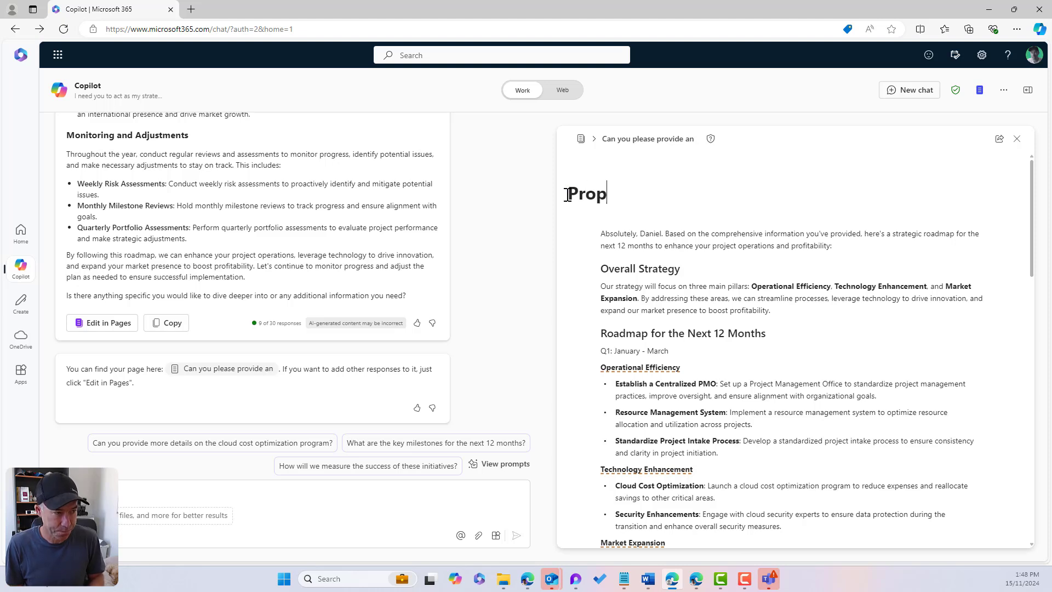
text(osed 12 month St)
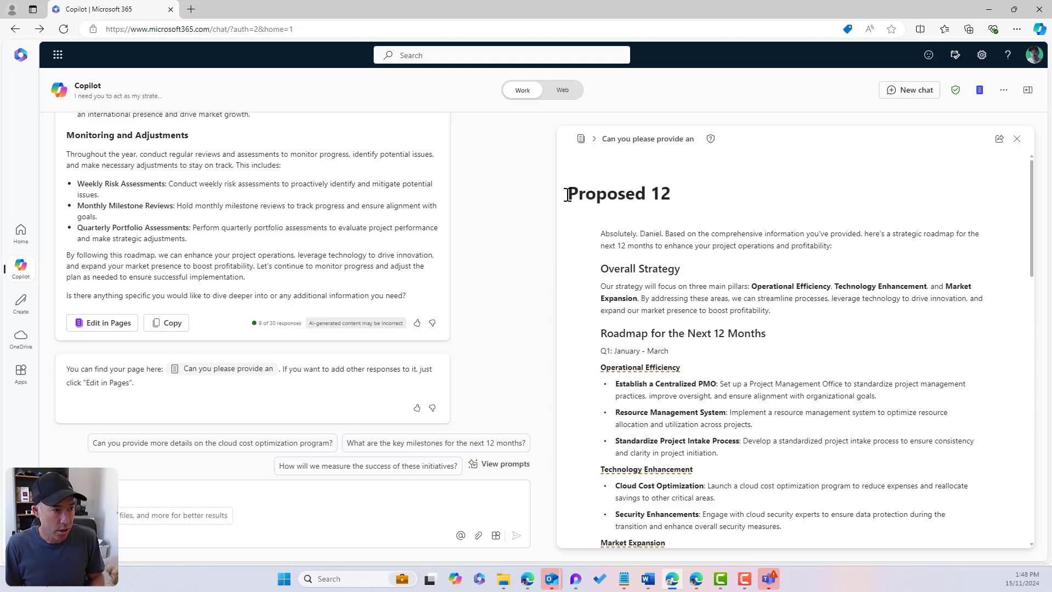
text(art and Roa)
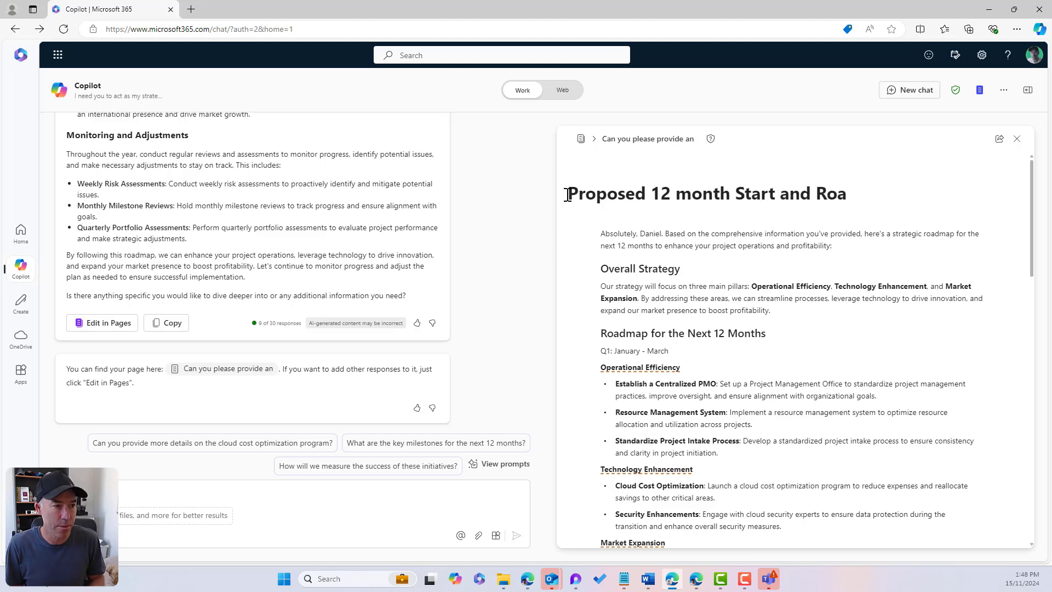
text(dmpa)
key(BackSpace)
key(BackSpace)
text(ap)
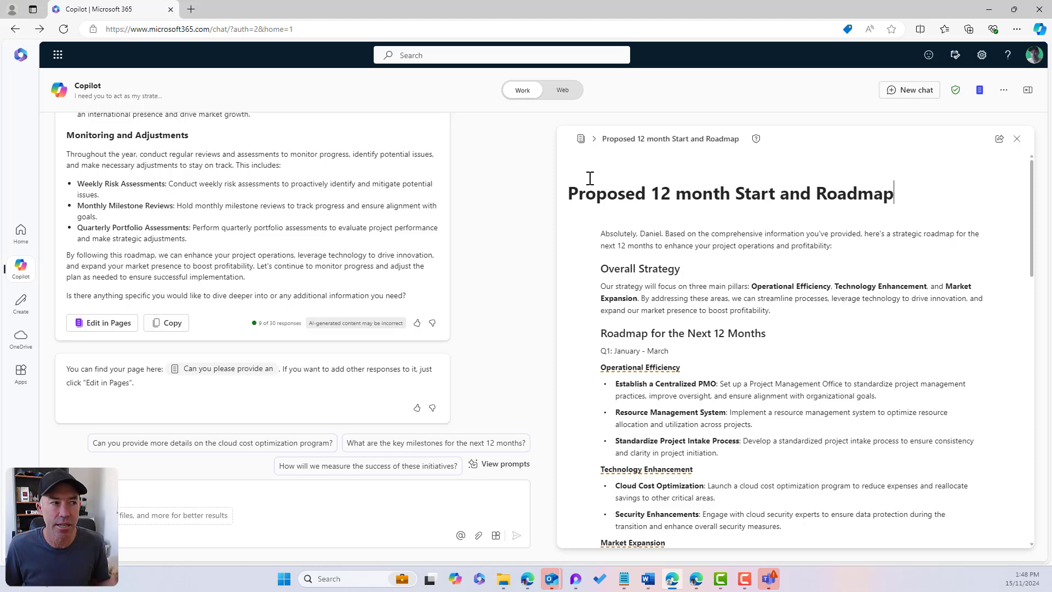
Look through the roadmap page and copy it as a component for sharing in supported Microsoft 365 apps.
scroll(675, 235, down, 3)
scroll(676, 235, down, 15)
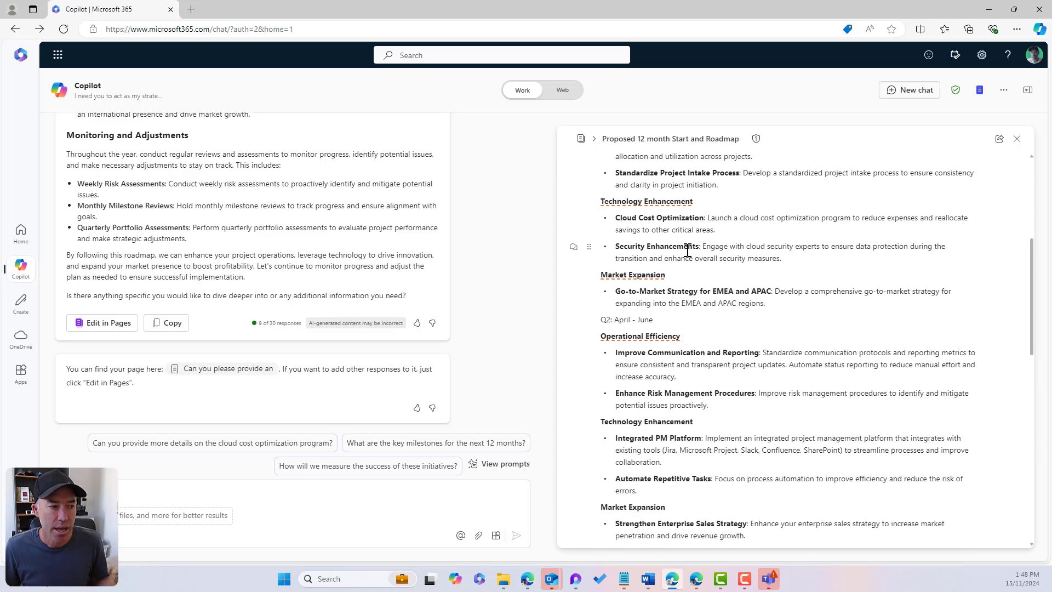
scroll(690, 250, down, 3)
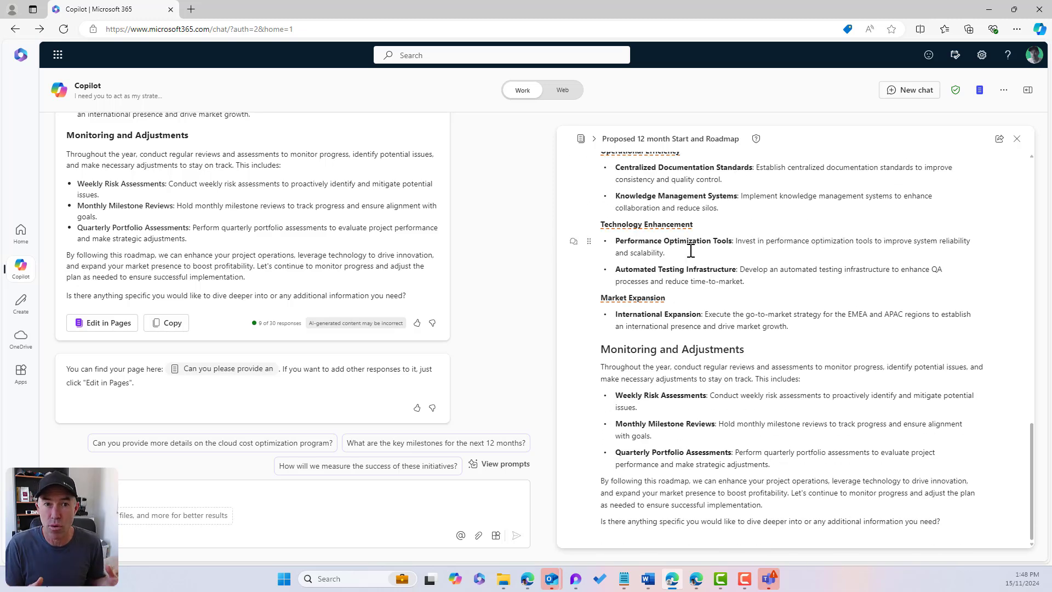
scroll(693, 262, up, 6)
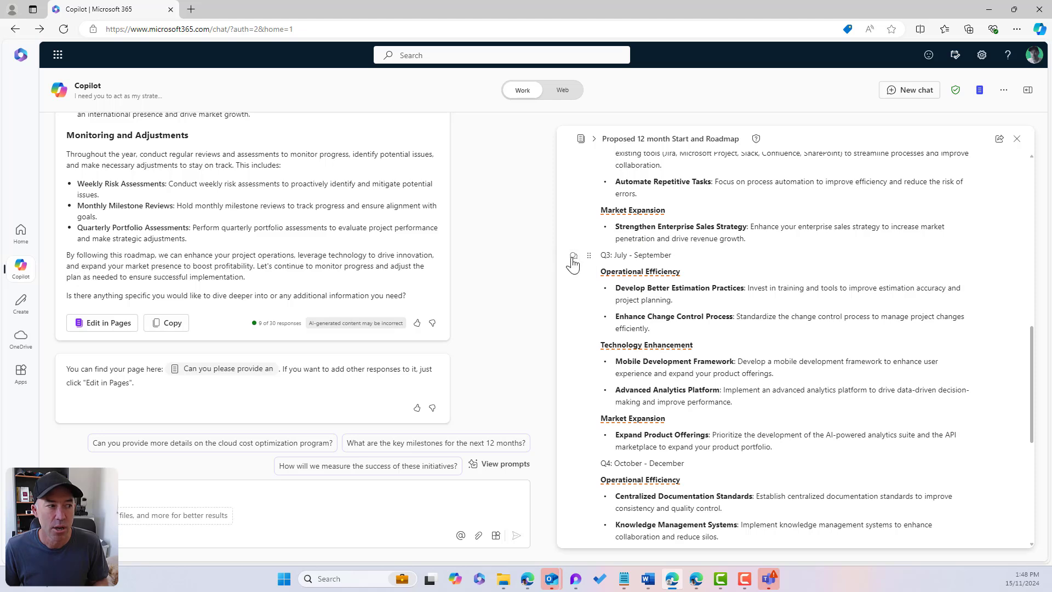
scroll(573, 263, up, 5)
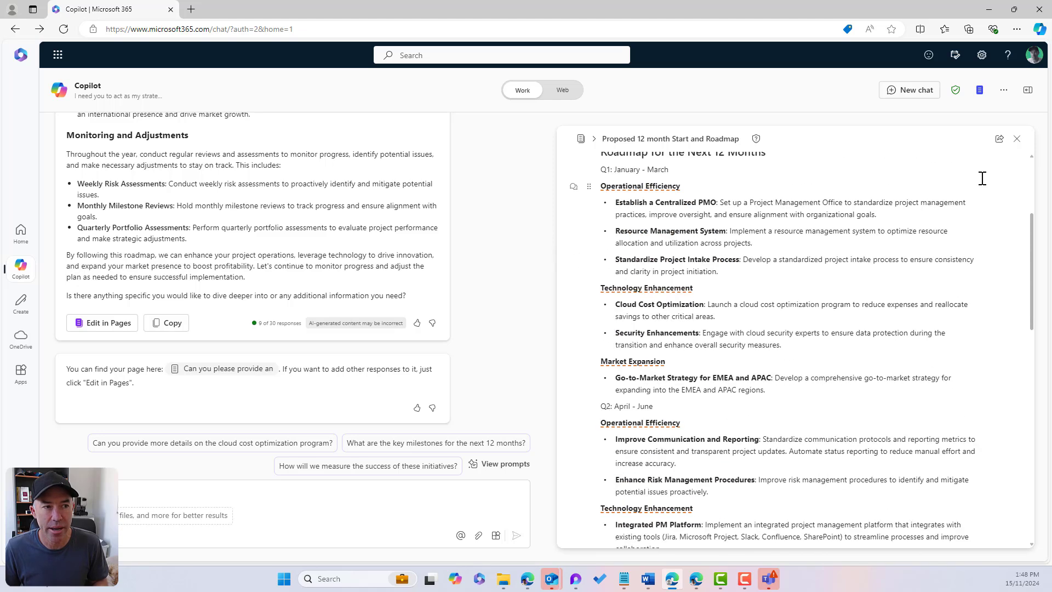
click(998, 141)
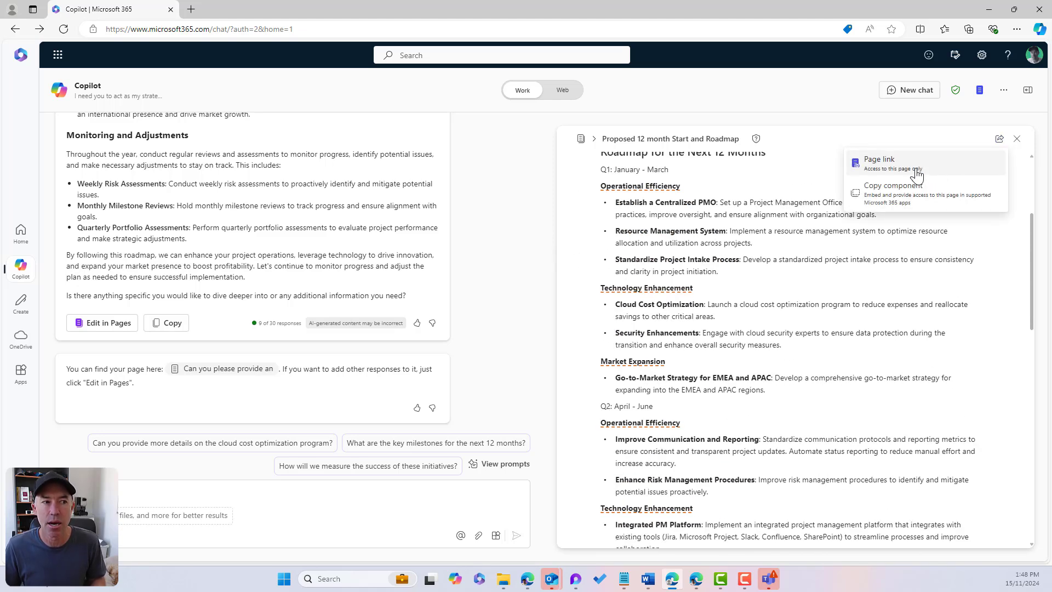
click(910, 200)
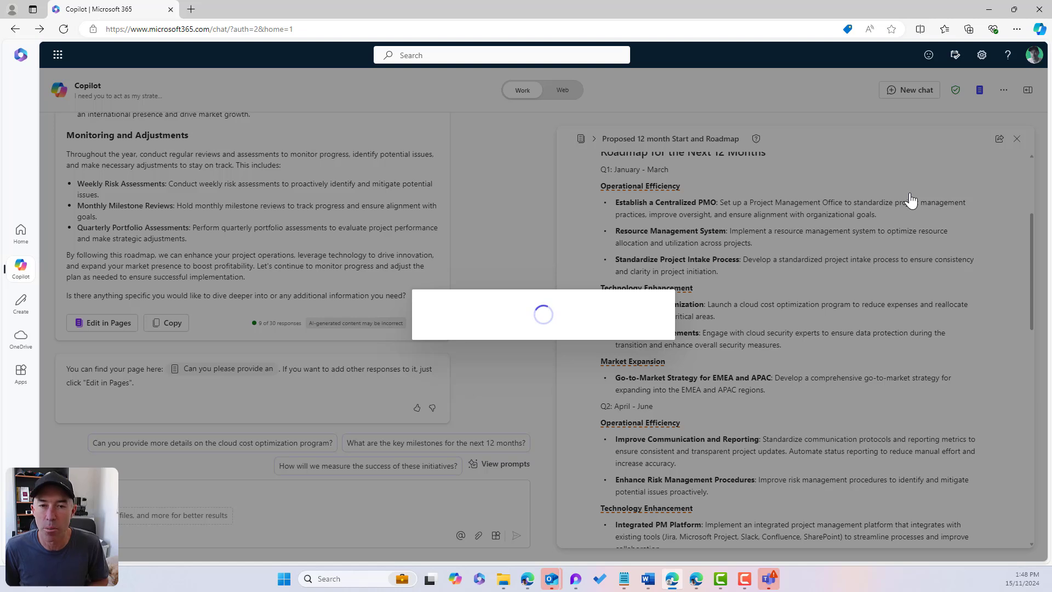